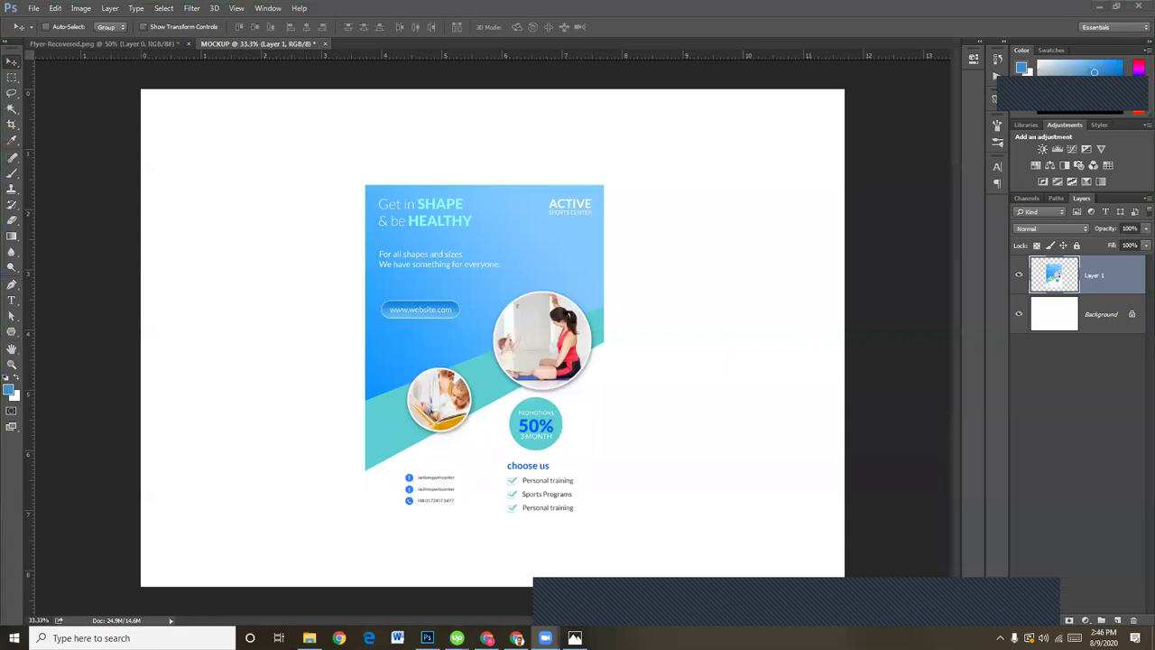
- Browse the New document presets (International Paper, inches), then cancel without creating a file
left_click(34, 8)
left_click(45, 21)
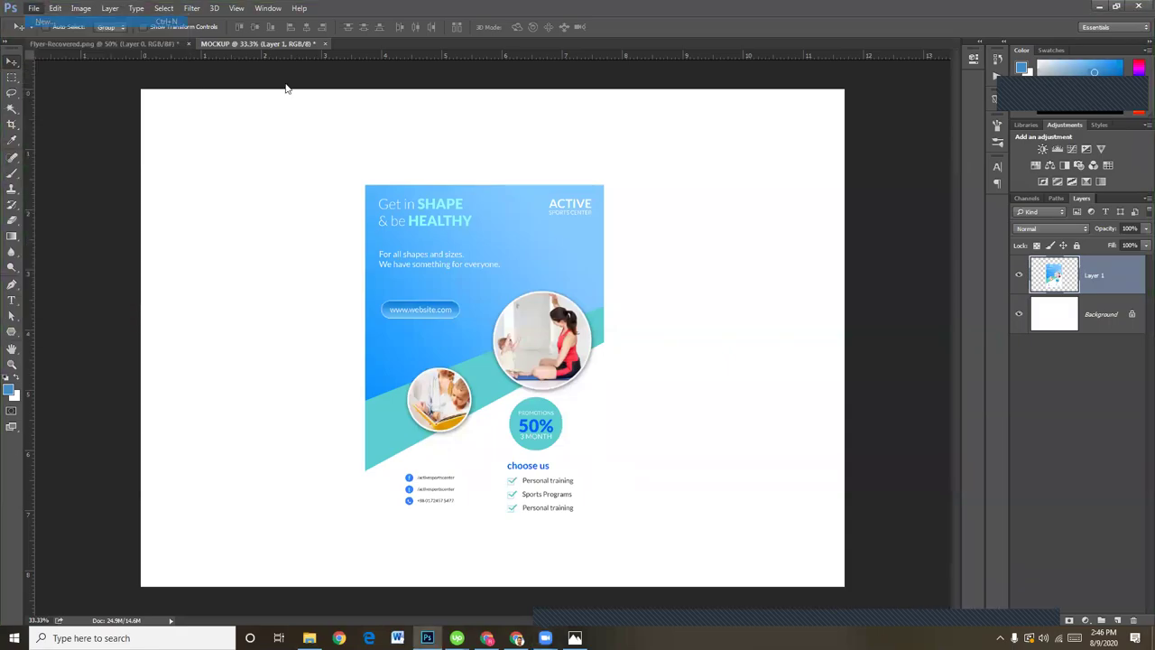
left_click(771, 207)
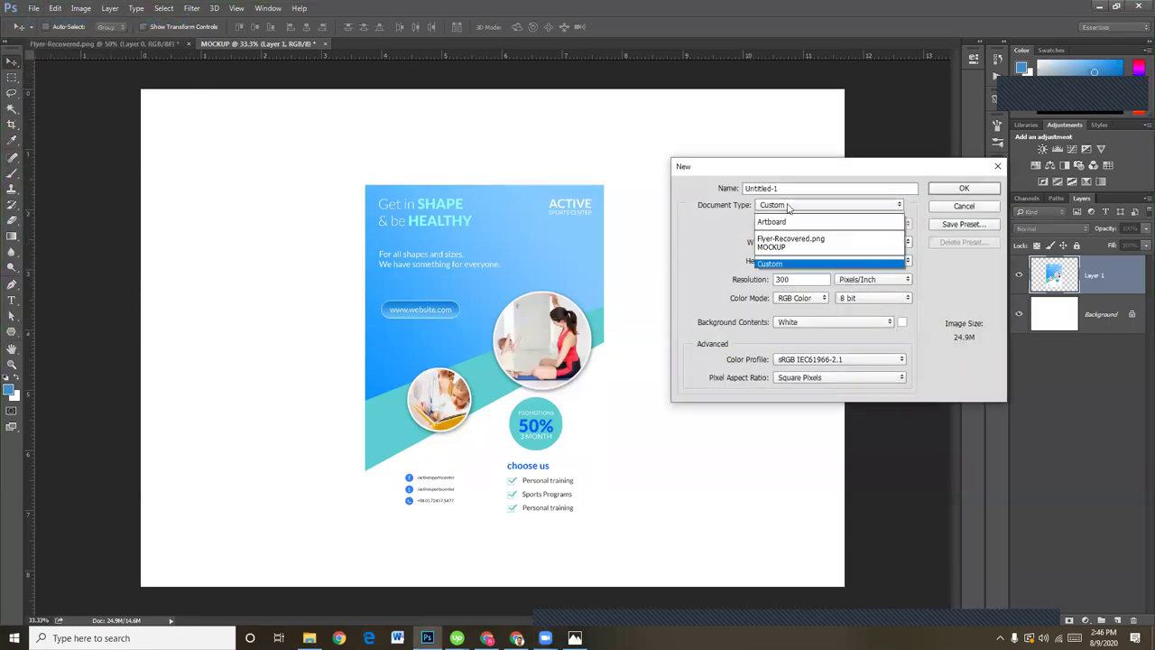
left_click(787, 252)
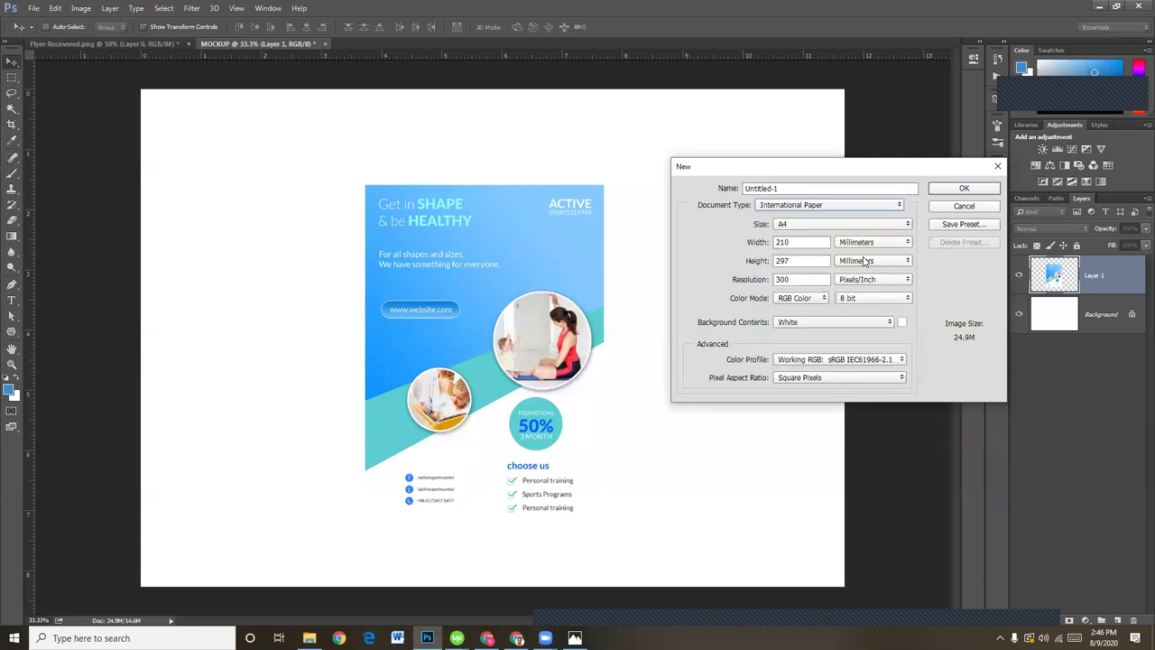
left_click(862, 244)
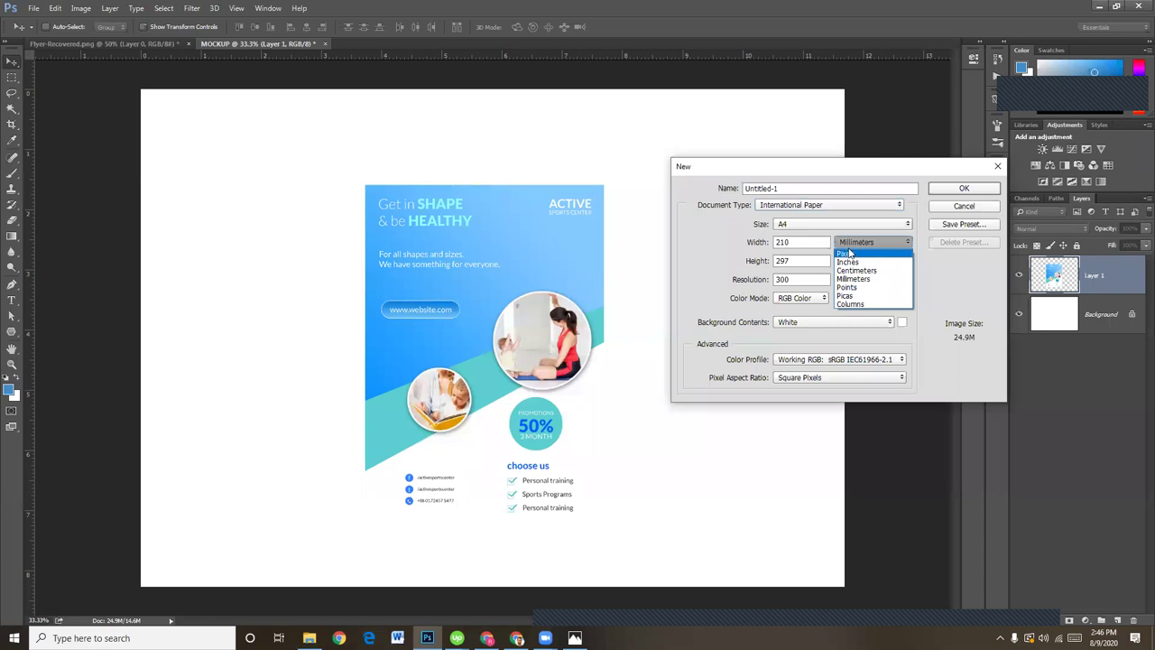
left_click(854, 264)
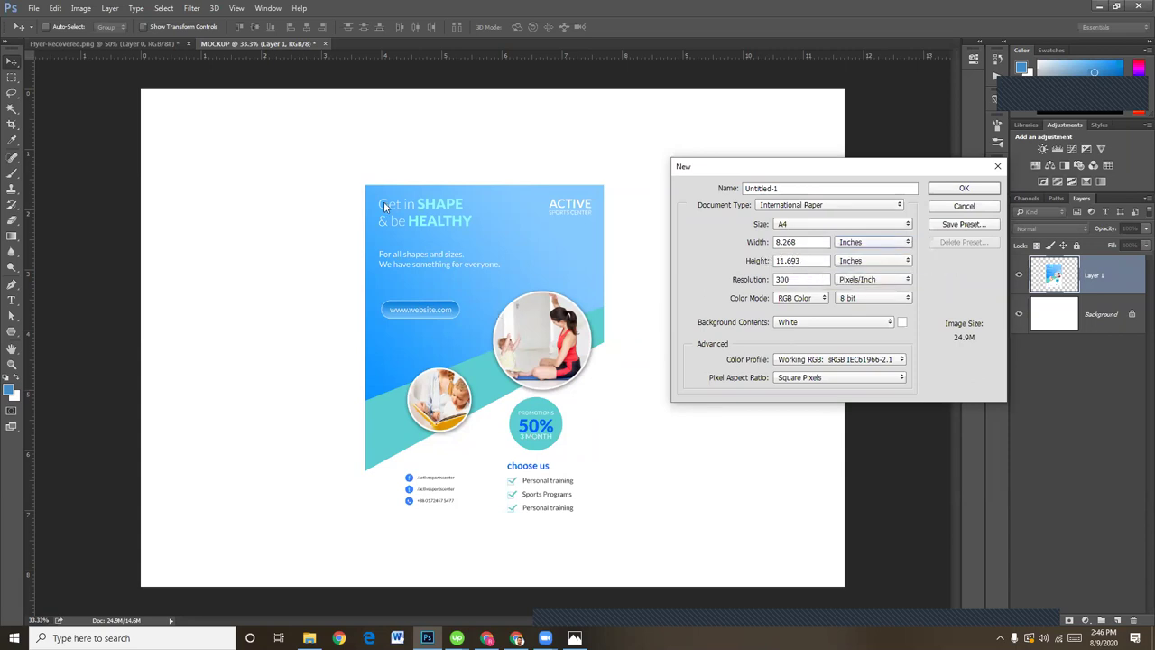
left_click(964, 206)
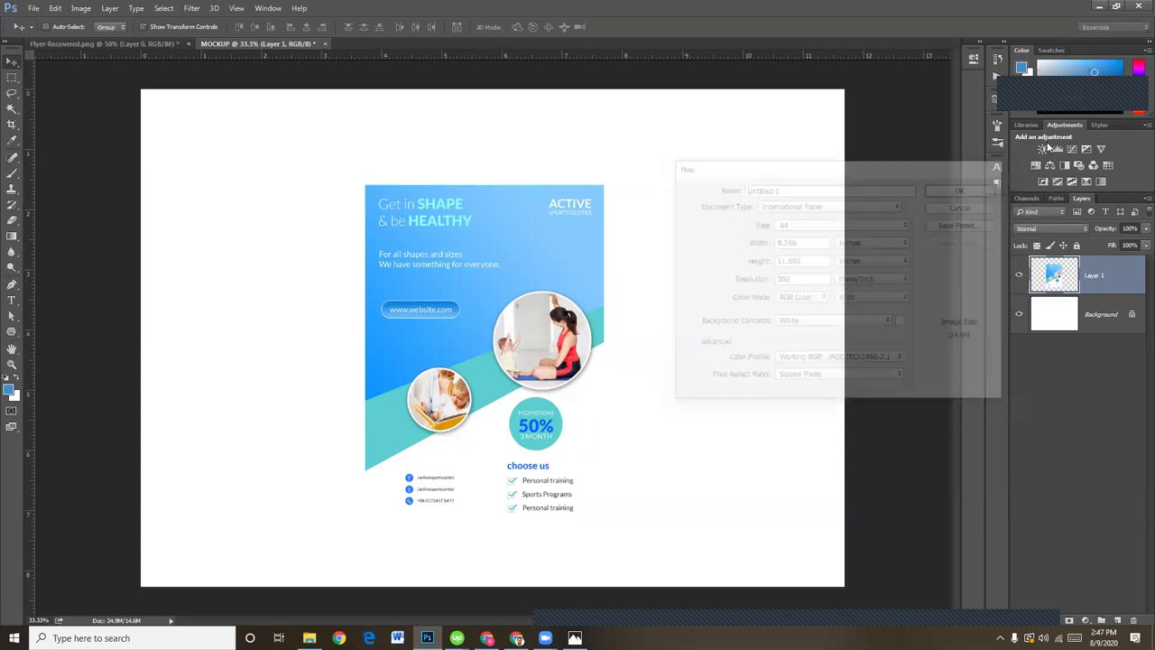
- Move the flyer up and left, then draw a test black rectangle and delete it
right_click(476, 264)
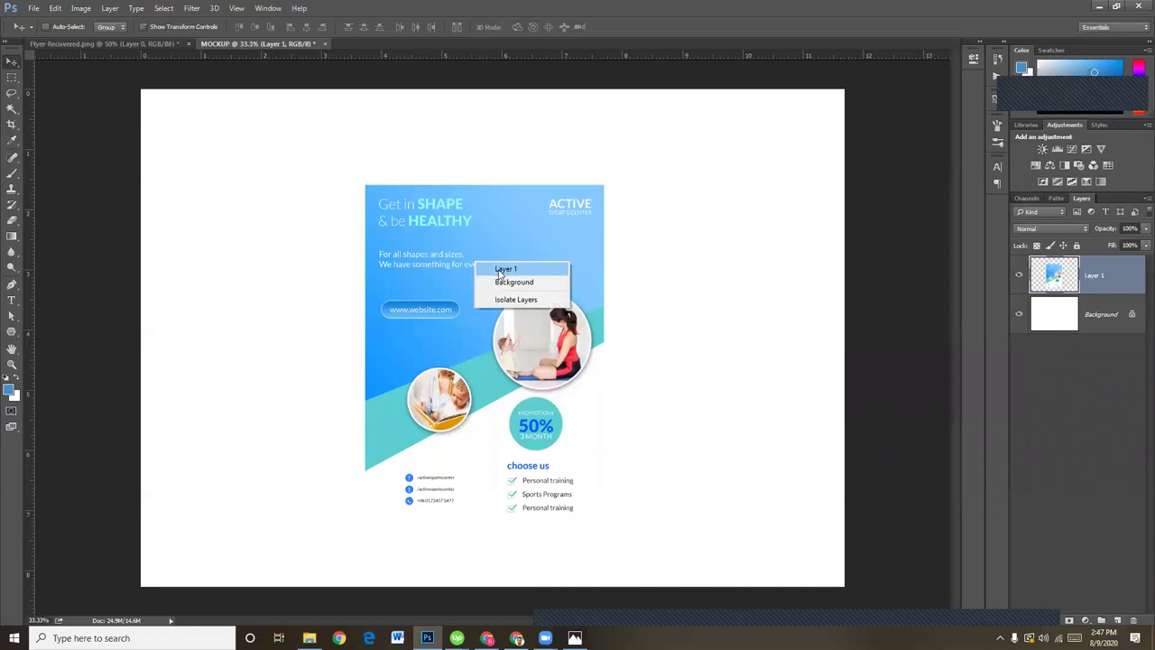
mouse_move(484, 302)
left_mouse_down()
mouse_move(486, 286)
mouse_move(416, 301)
mouse_move(470, 295)
mouse_move(455, 299)
left_mouse_up()
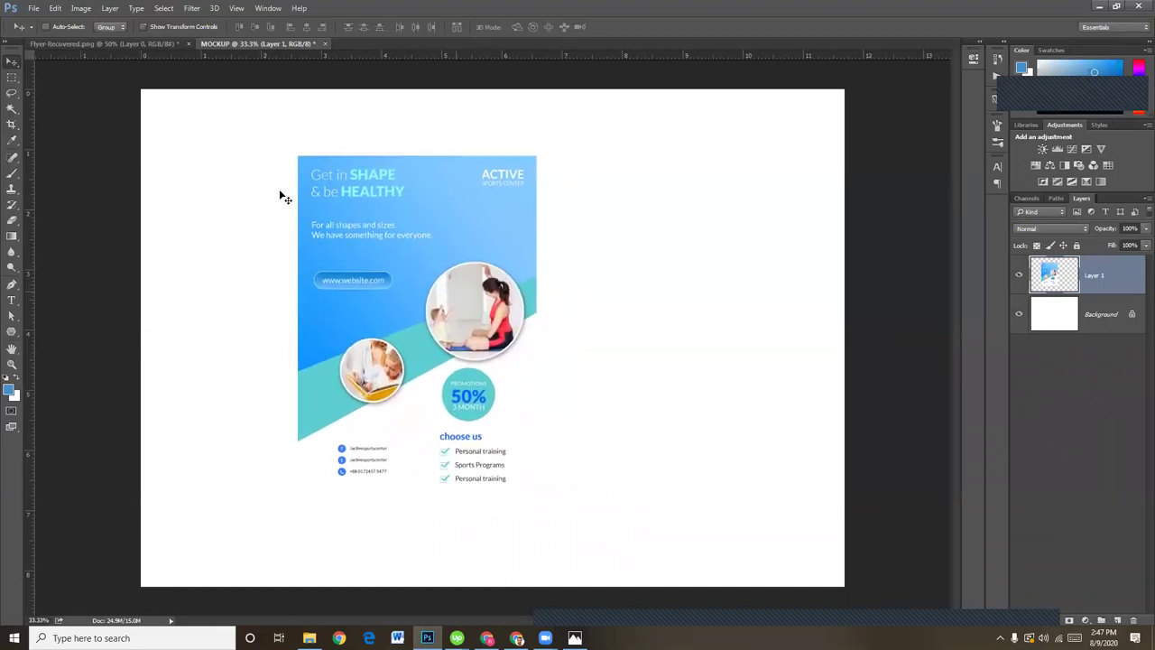
left_click(13, 331)
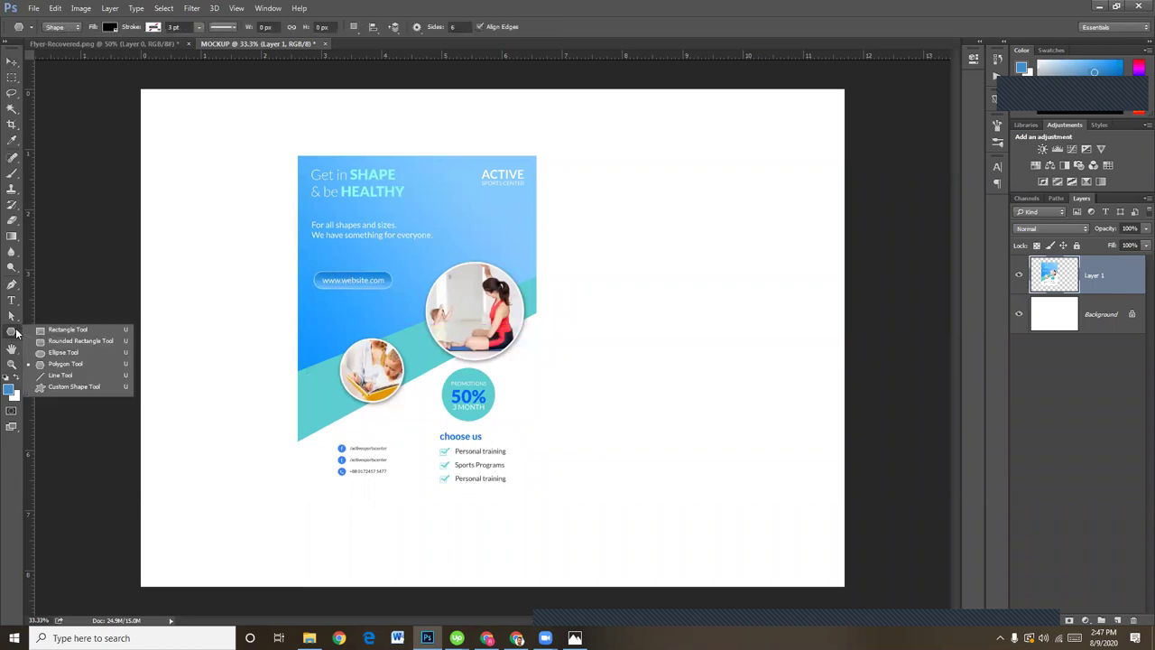
left_click(51, 332)
mouse_move(365, 177)
left_mouse_down()
mouse_move(684, 333)
mouse_move(746, 311)
left_mouse_up()
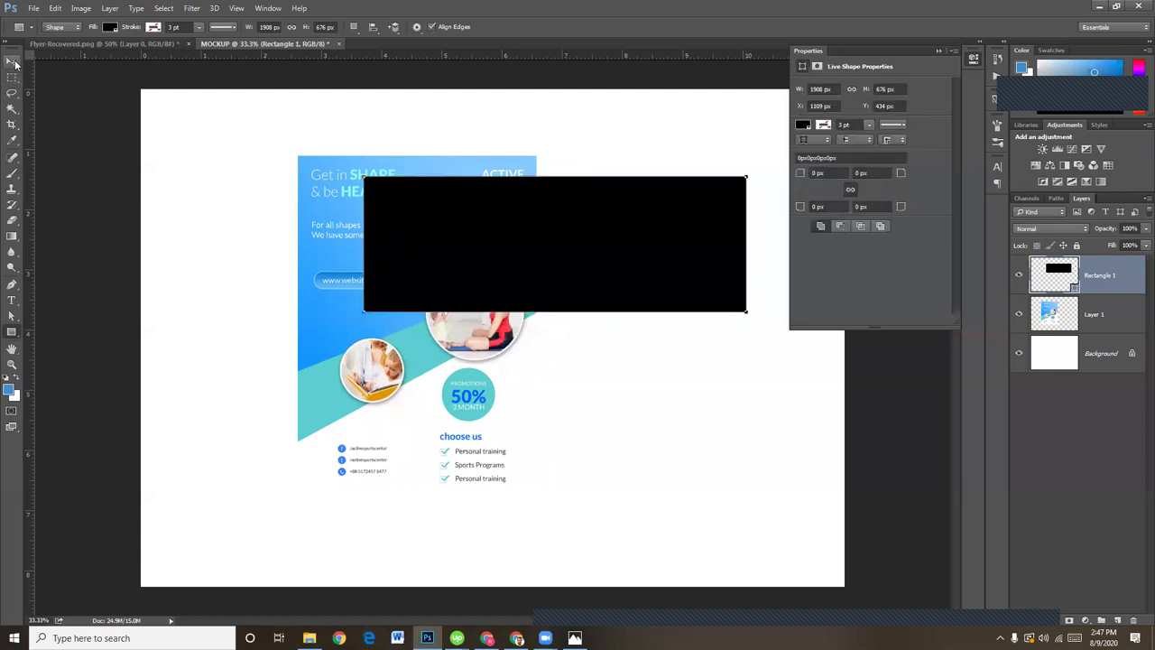
left_click(13, 62)
mouse_move(557, 248)
left_mouse_down()
mouse_move(379, 274)
mouse_move(403, 301)
left_mouse_up()
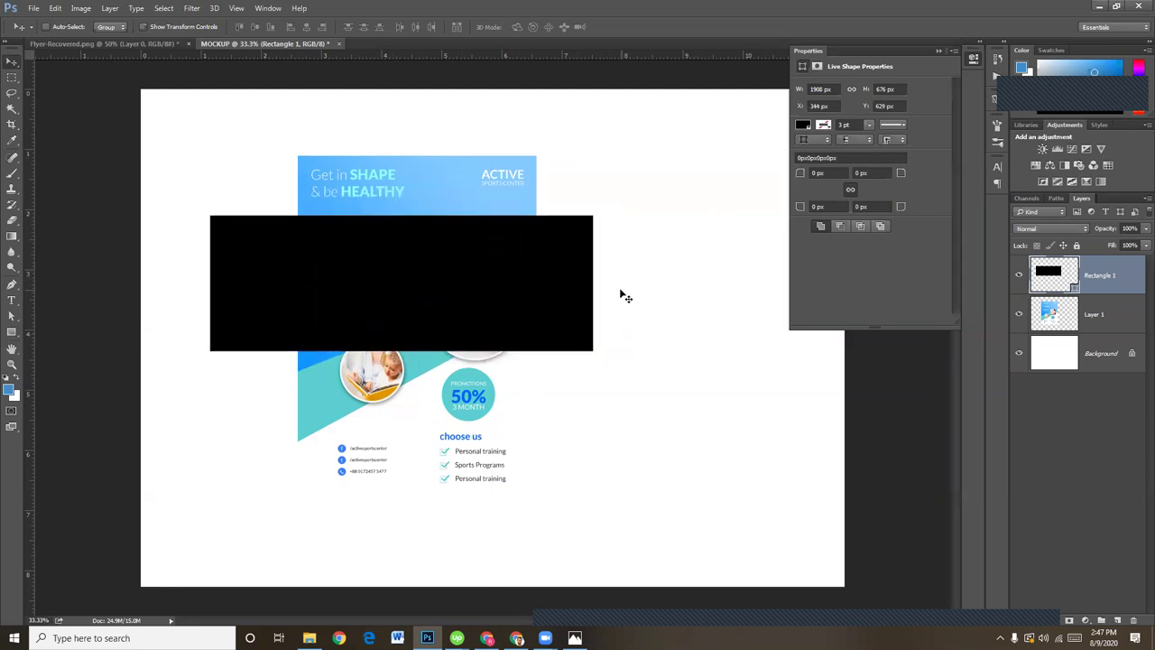
key("Delete")
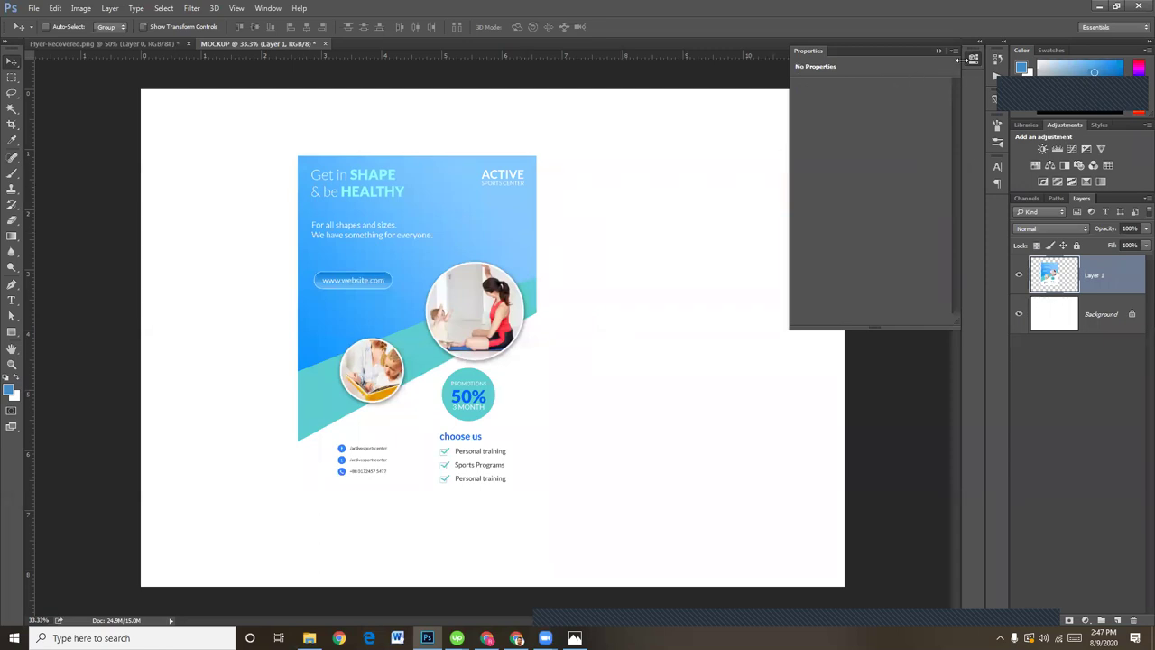
- Close the Properties panel and move the flyer, Layer 1, back to the canvas centre
left_click(938, 50)
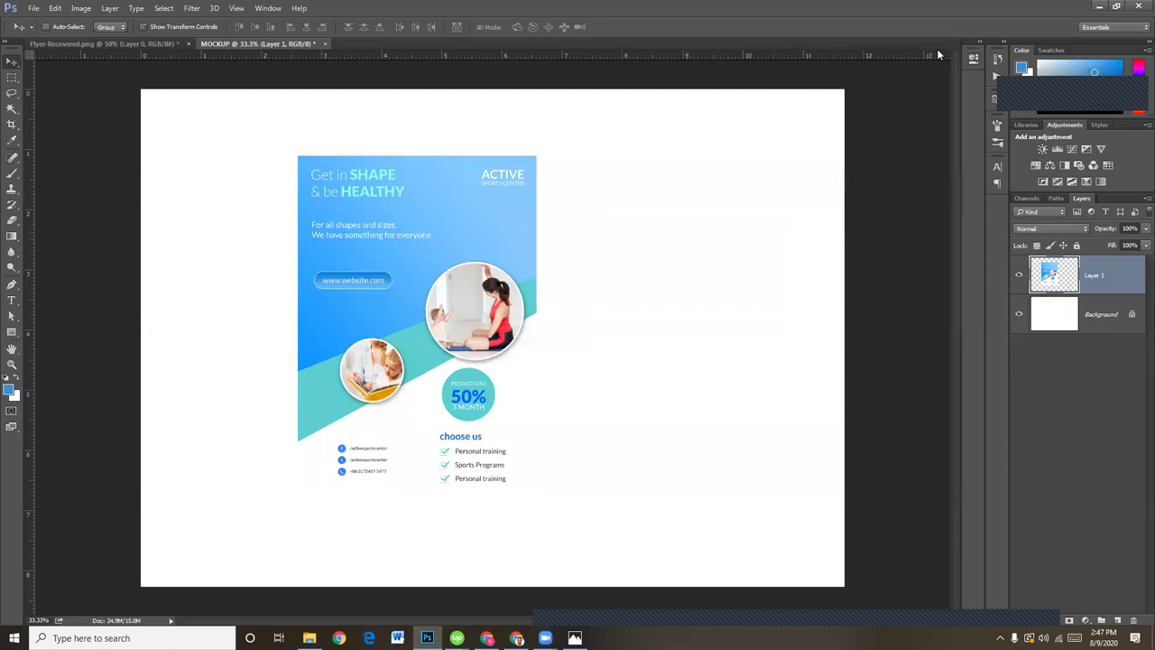
right_click(485, 232)
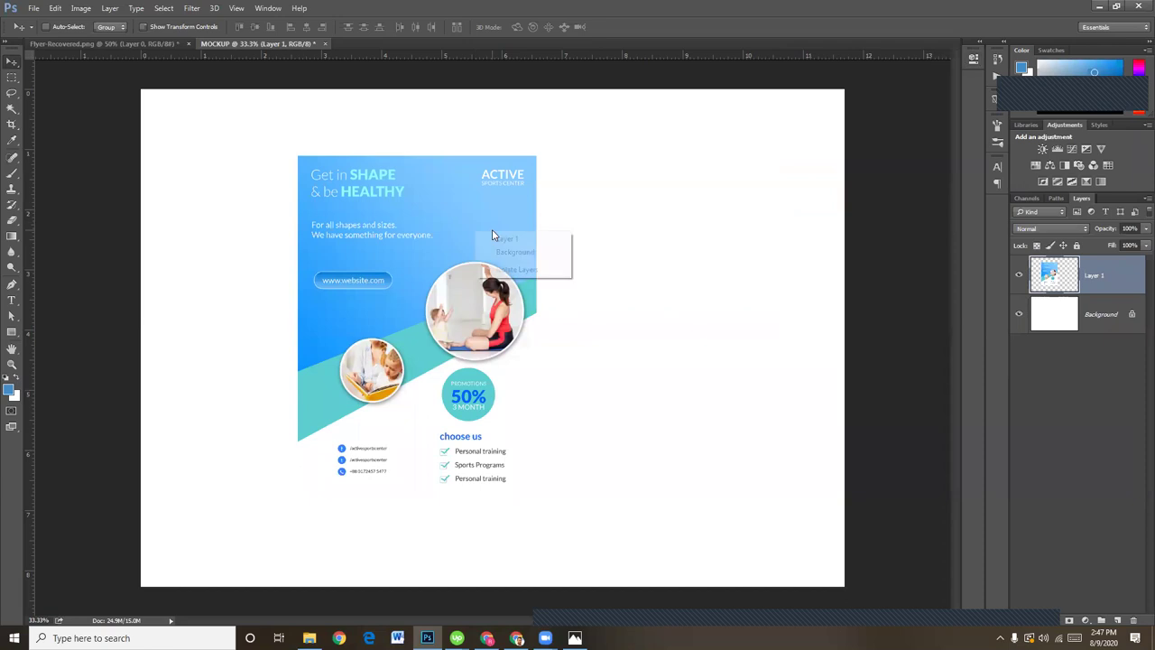
left_click(503, 237)
right_click(444, 246)
left_click(474, 250)
left_click_drag(478, 251, 496, 315)
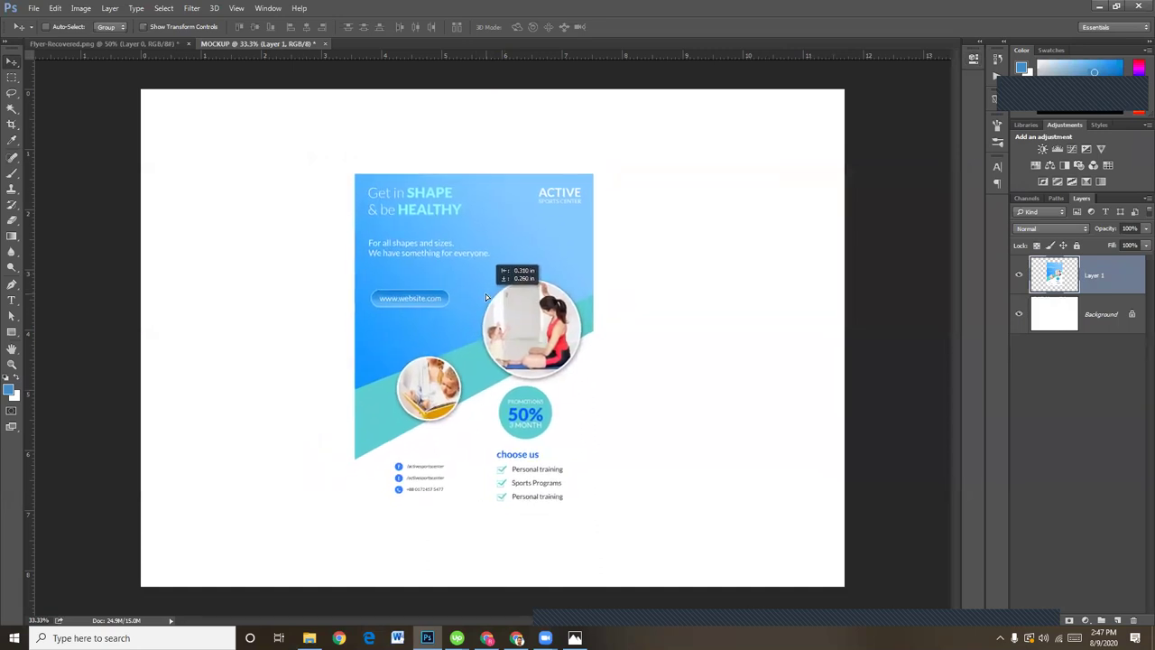
left_click_drag(495, 315, 479, 315)
- Draw a black rectangle covering the entire canvas
left_click(12, 332)
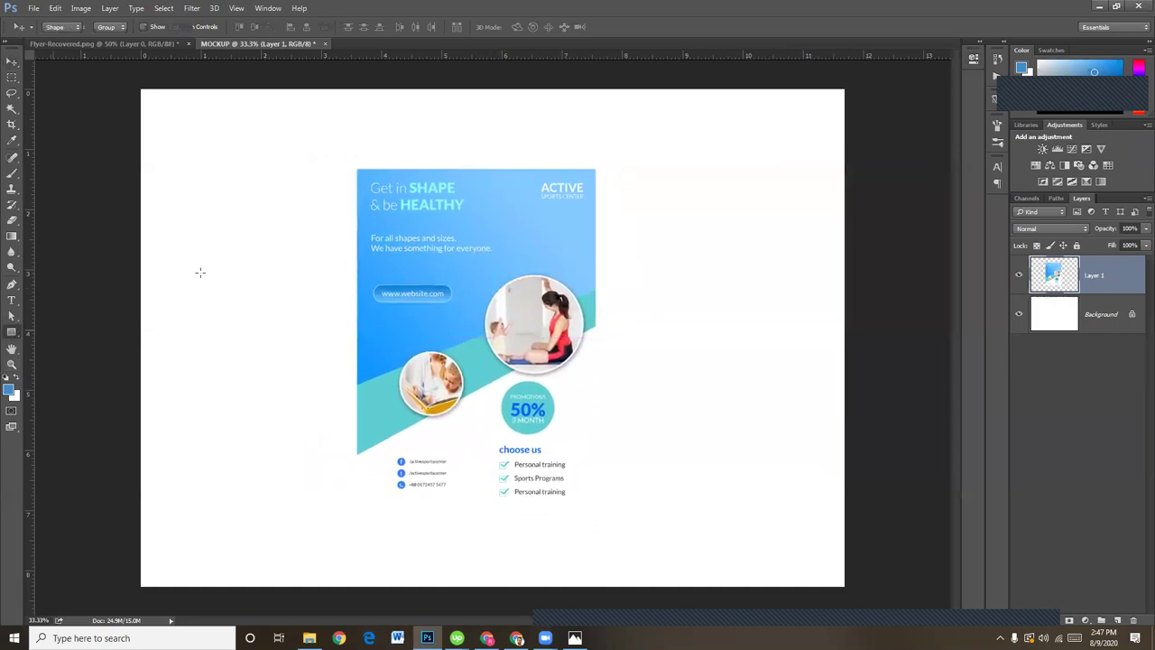
left_click_drag(128, 74, 209, 133)
left_click_drag(473, 299, 844, 585)
- Move the flyer layer above the black Rectangle 1 in the layer stack
left_click(12, 62)
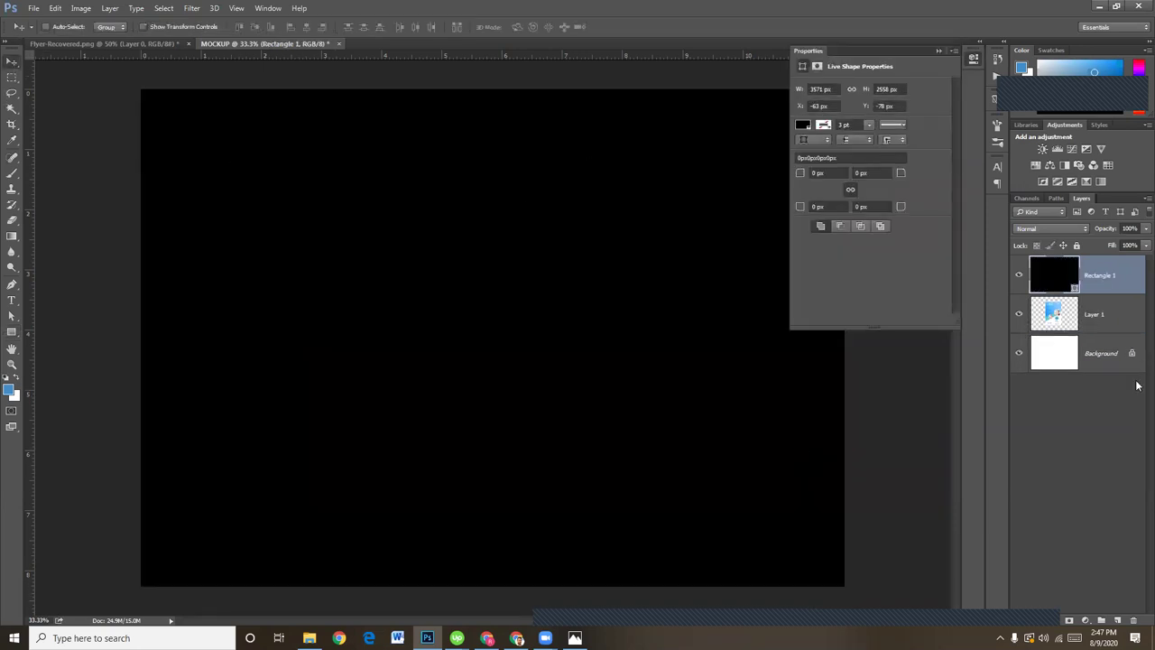
left_click_drag(1094, 316, 1092, 256)
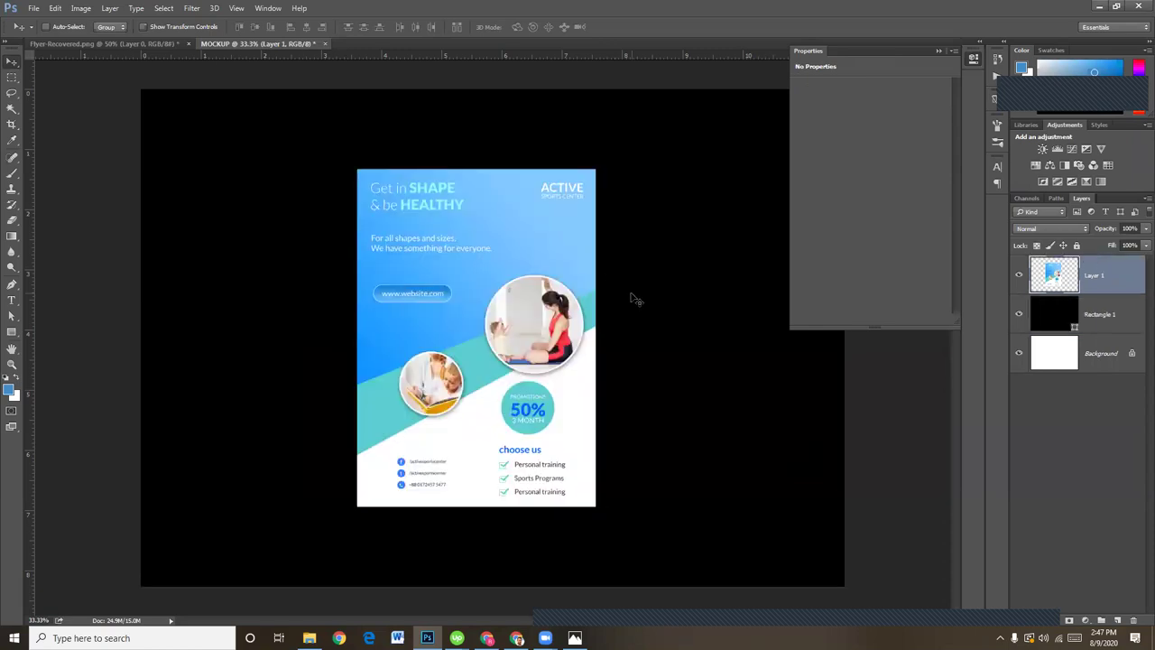
key("ctrl+t")
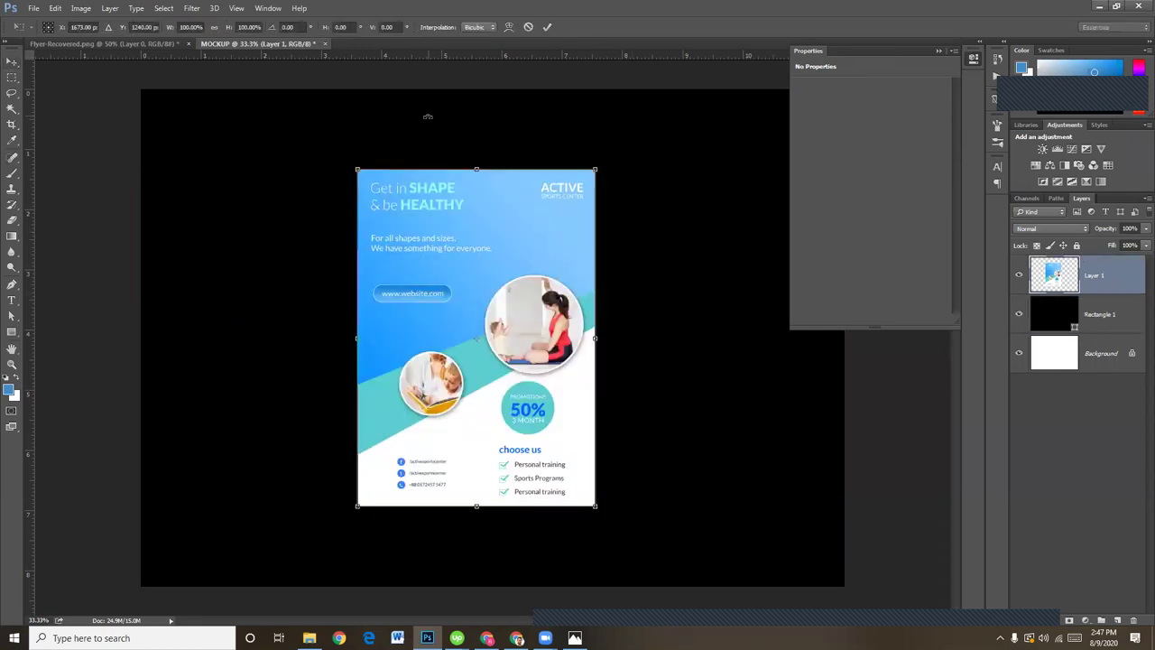
key("Return")
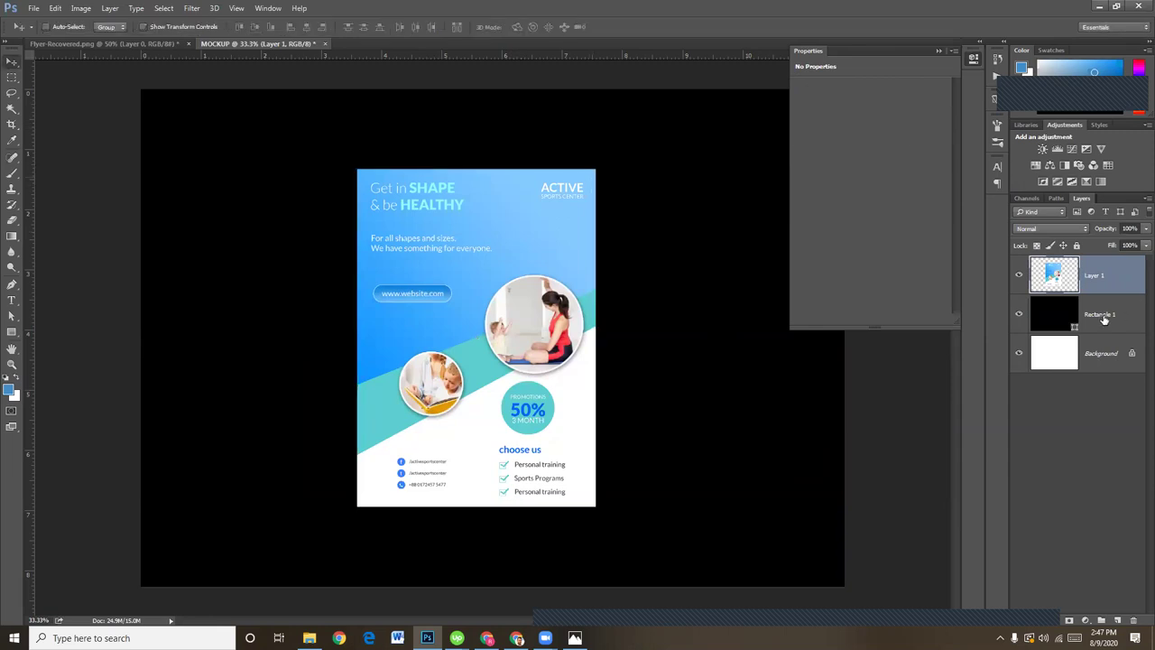
- Shrink Rectangle 1 to the bottom half of the canvas and duplicate it
left_click(1103, 319)
key("ctrl+t")
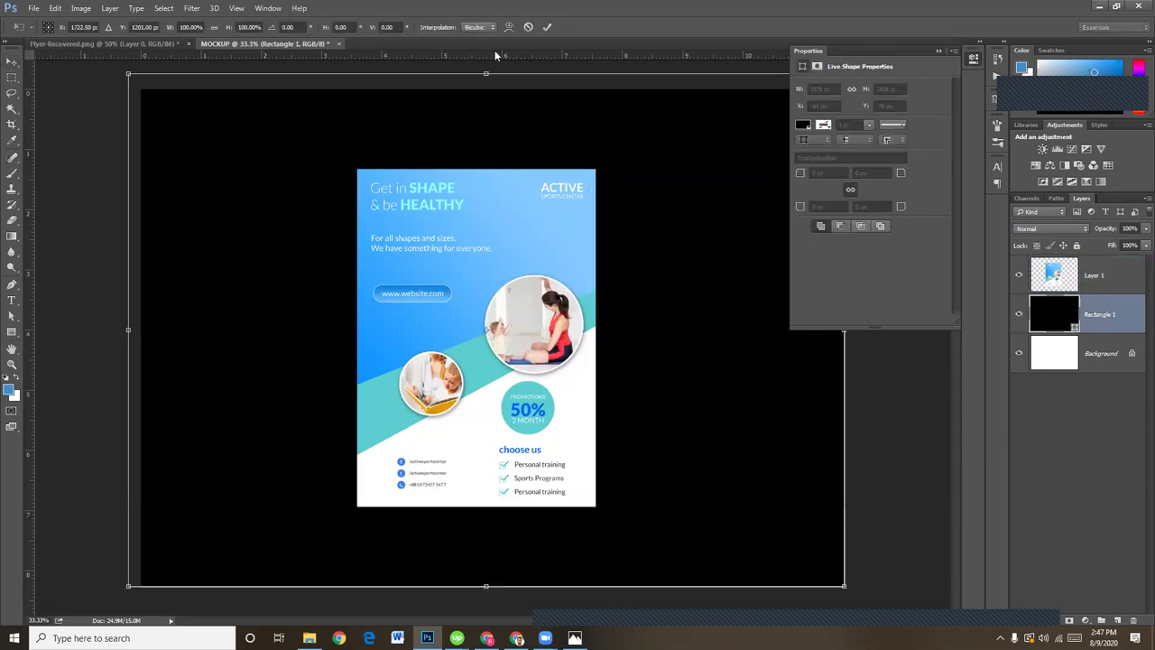
left_click_drag(486, 74, 508, 328)
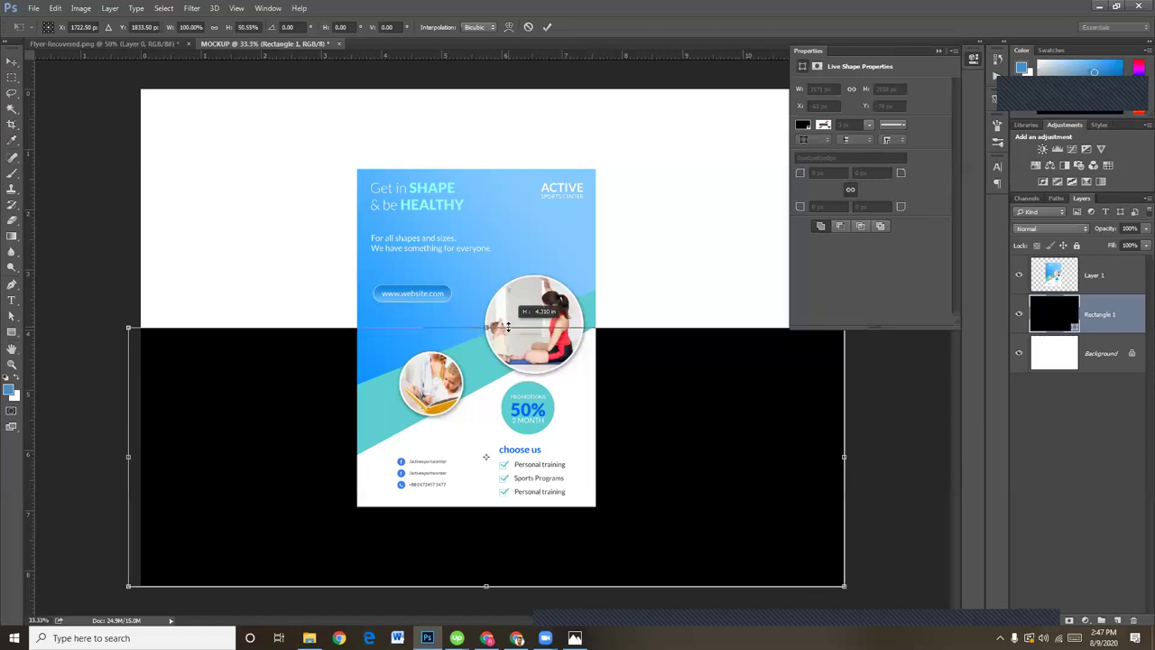
key("Return")
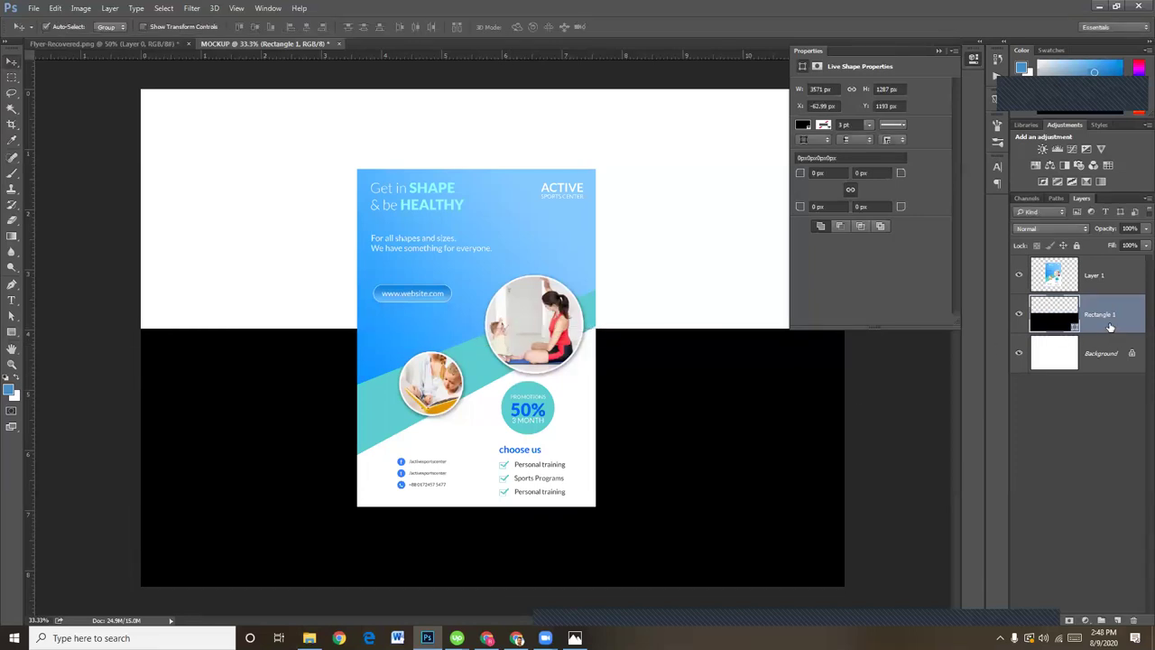
key("ctrl+j")
- Stretch the original Rectangle 1 back to full canvas height
left_click(1110, 353)
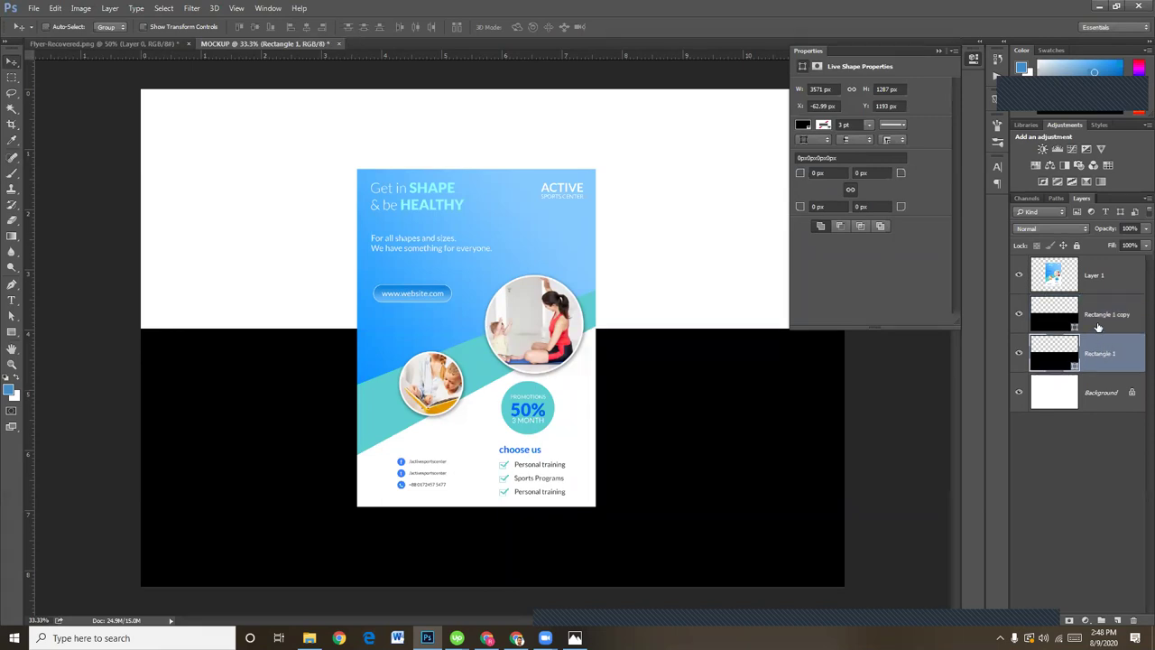
key("ctrl+t")
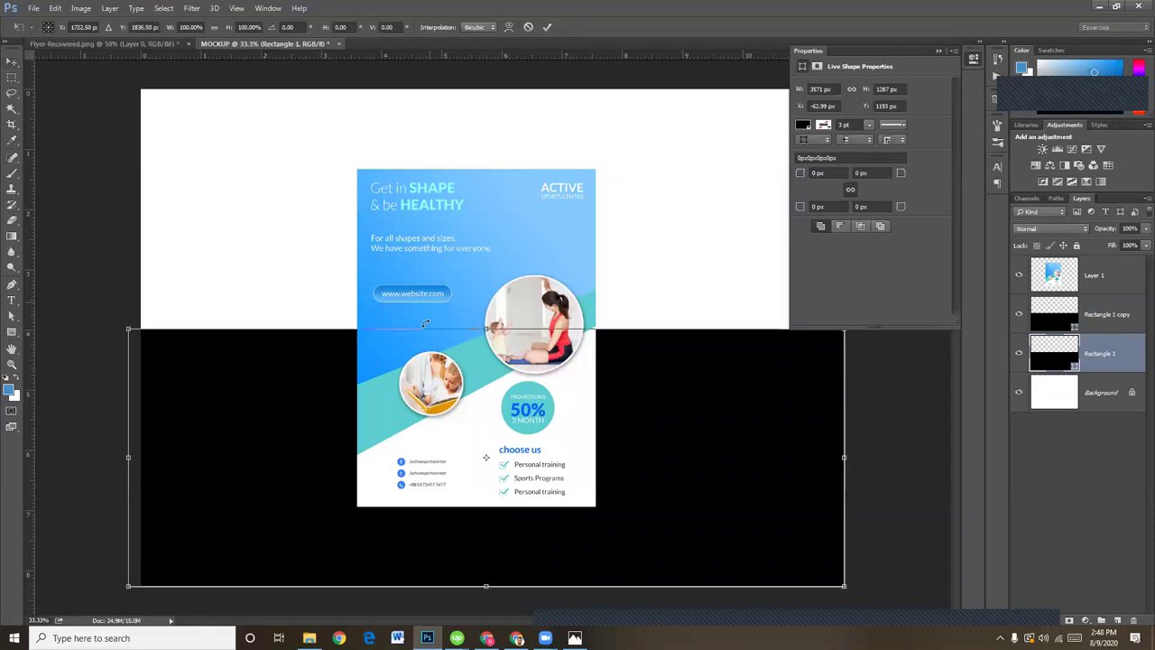
left_click_drag(487, 329, 490, 87)
key("Return")
- Give Rectangle 1 a pale blue fill sampled and lightened from the flyer
double_click(1067, 350)
left_click(505, 178)
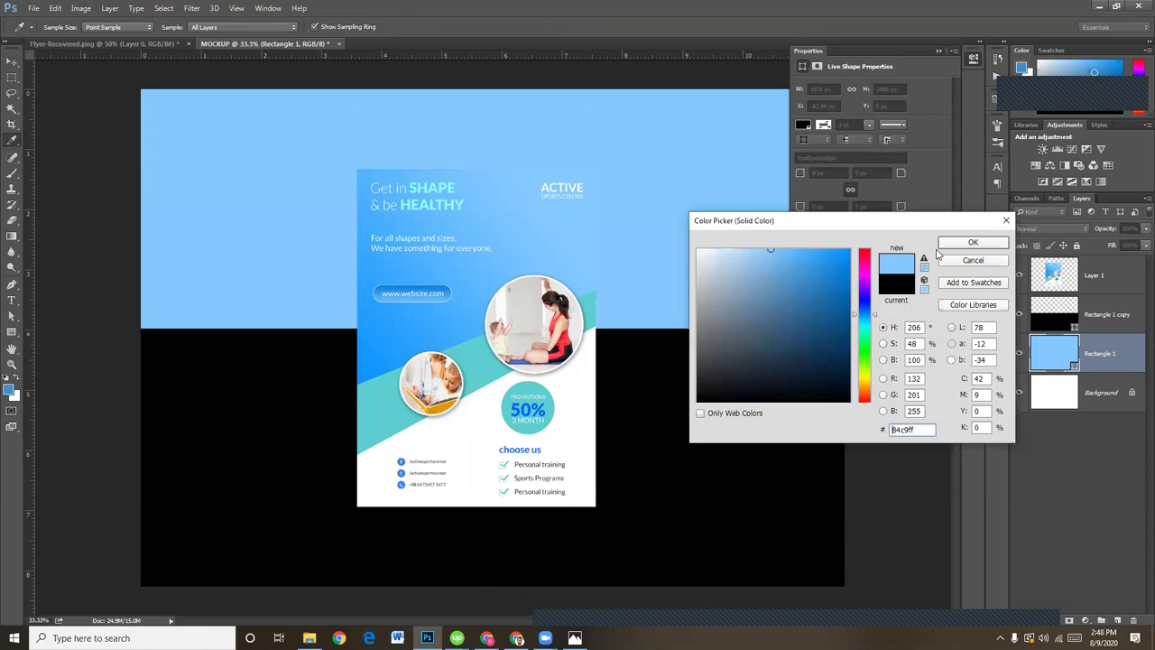
mouse_move(743, 251)
left_mouse_down()
mouse_move(732, 227)
mouse_move(722, 245)
left_mouse_up()
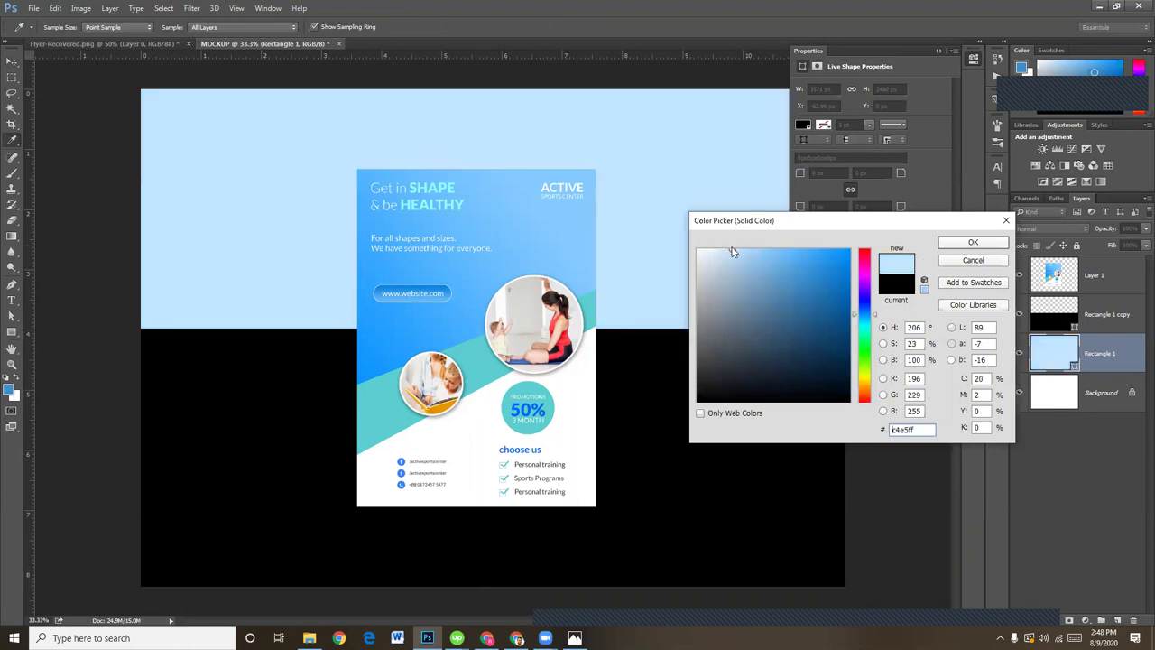
left_click(965, 242)
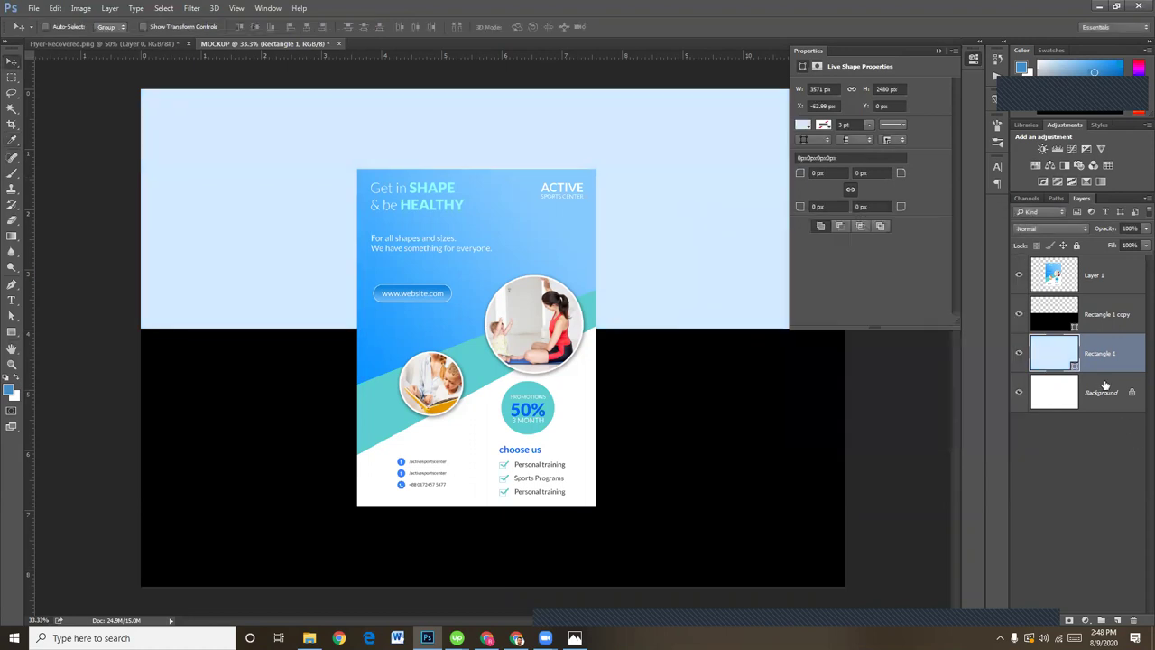
- Fill the lower-half Rectangle 1 copy with light grey #f2f2f2
left_click(1075, 325)
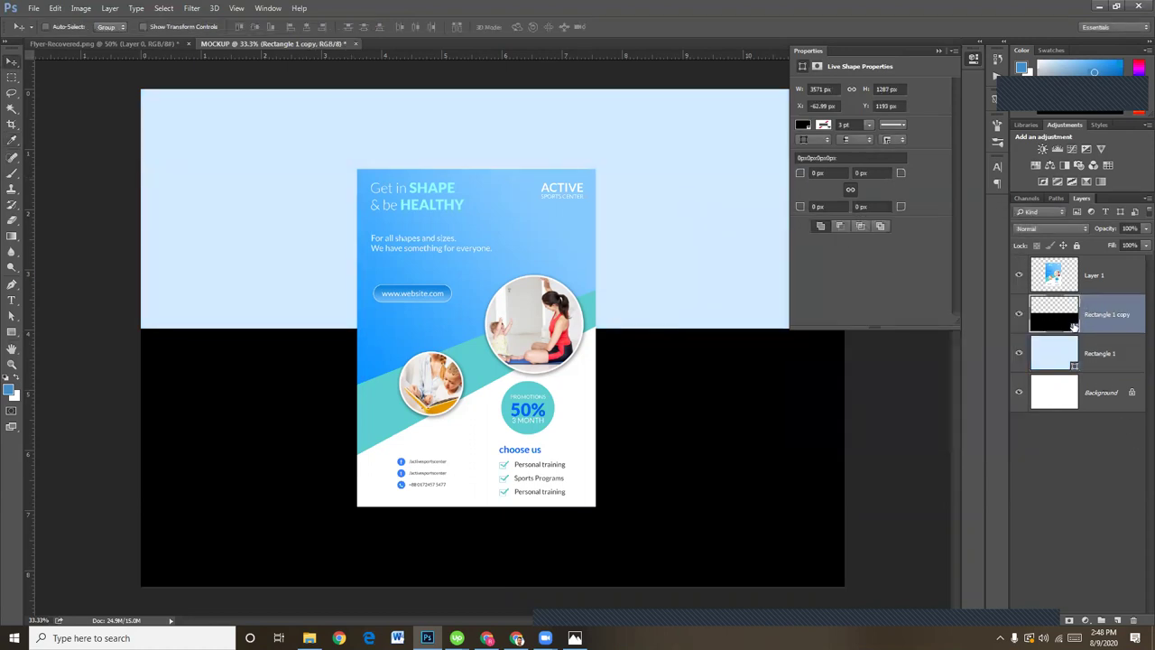
double_click(1076, 326)
mouse_move(713, 296)
left_mouse_down()
mouse_move(681, 302)
mouse_move(670, 242)
mouse_move(694, 255)
left_mouse_up()
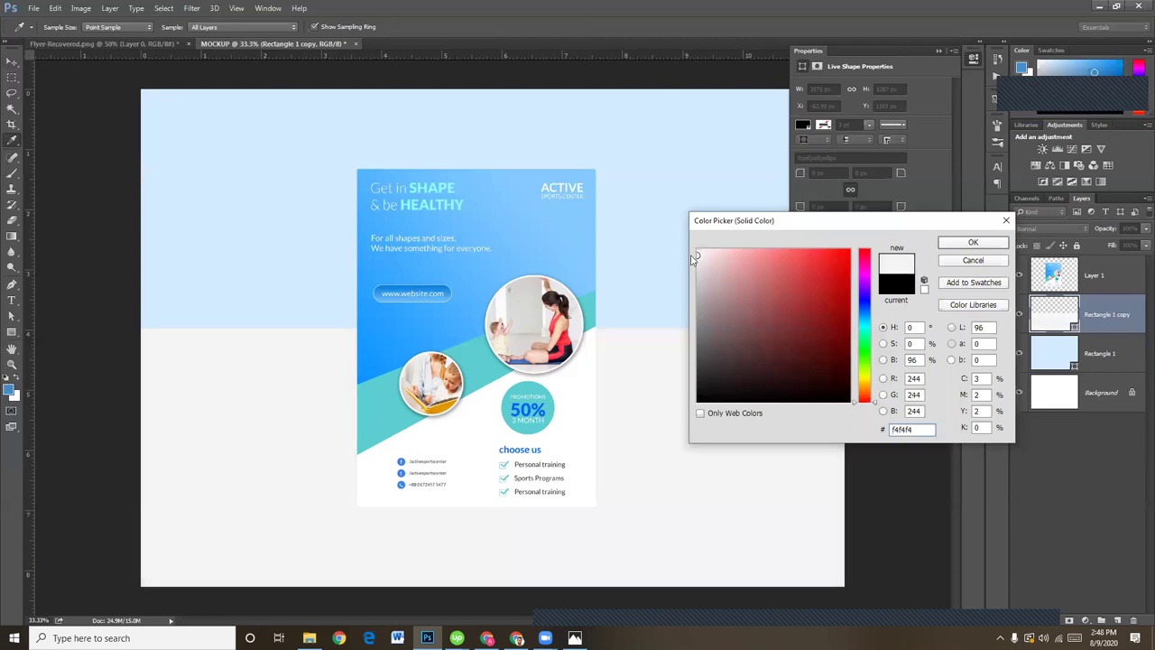
left_click(699, 261)
left_click_drag(696, 261, 697, 257)
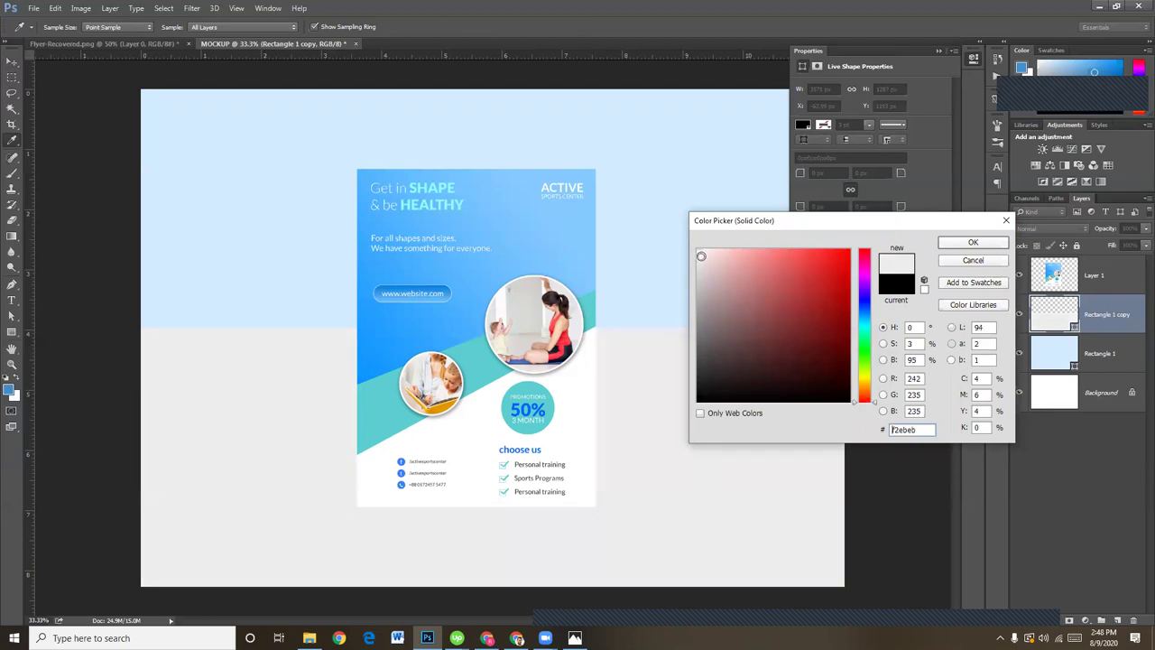
left_click(973, 242)
left_click(1117, 353)
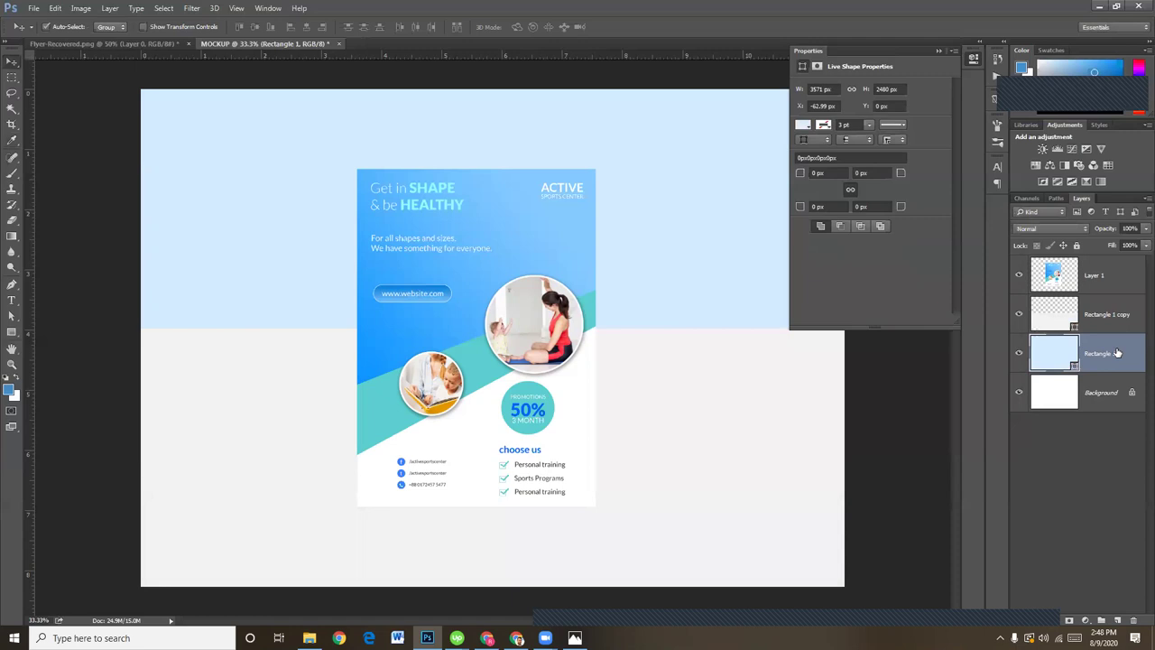
- Lower the grey band's top edge, shortening Rectangle 1 copy to 3571 × 1044 px
key("ctrl+t")
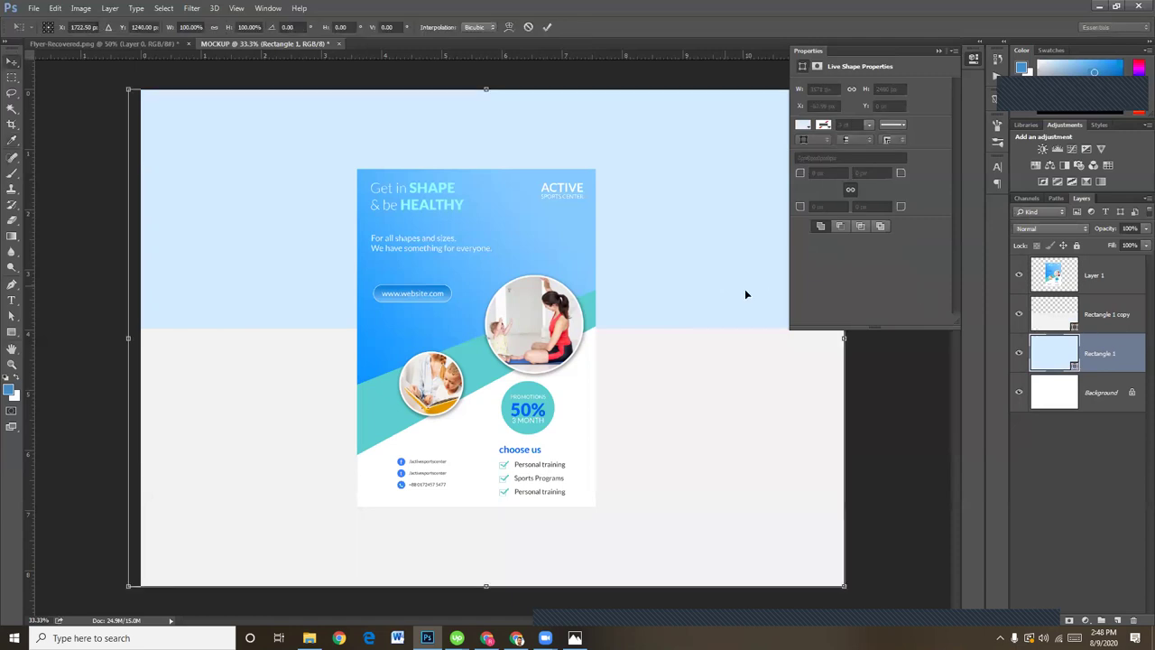
key("Return")
left_click(1122, 314)
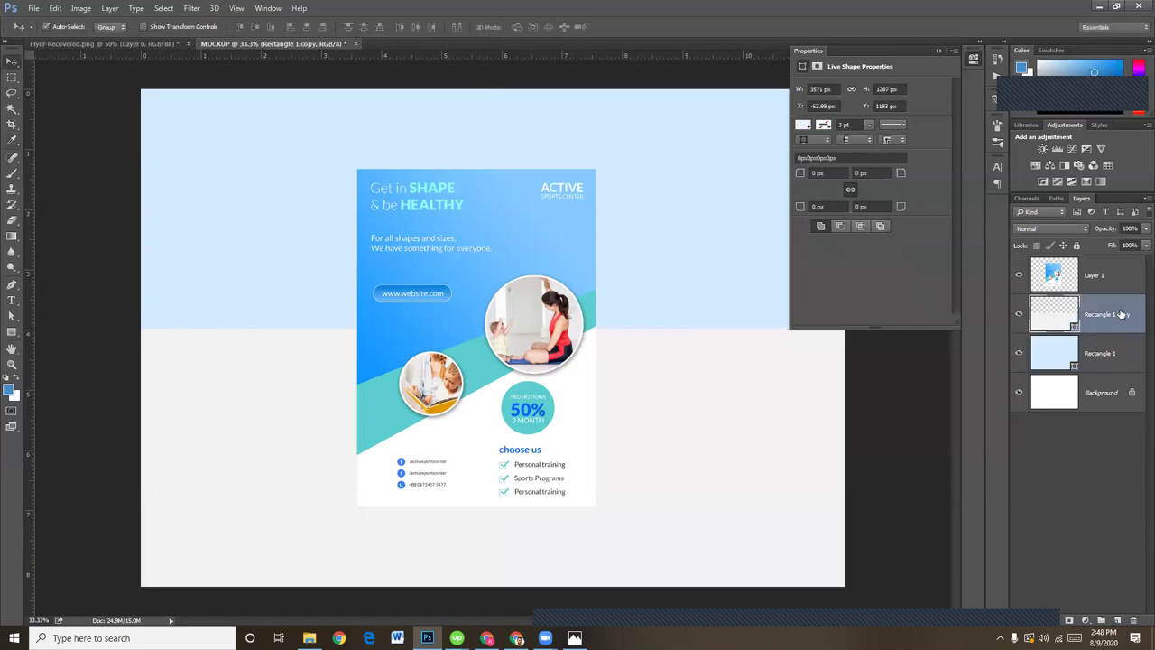
key("ctrl+t")
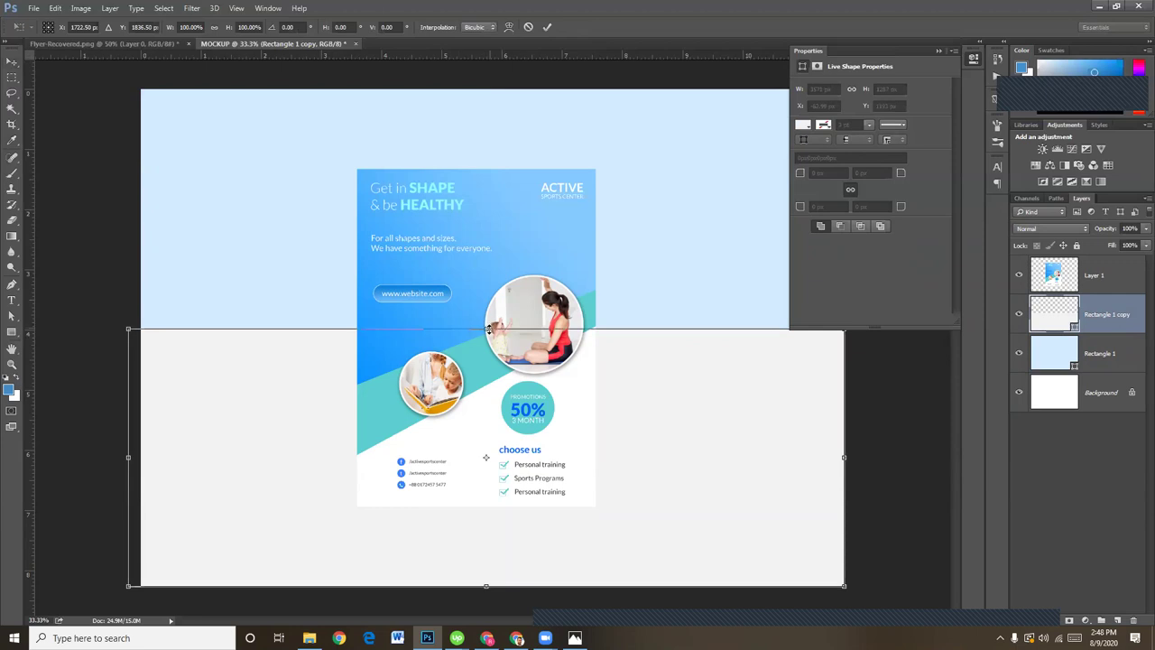
left_click_drag(488, 330, 494, 375)
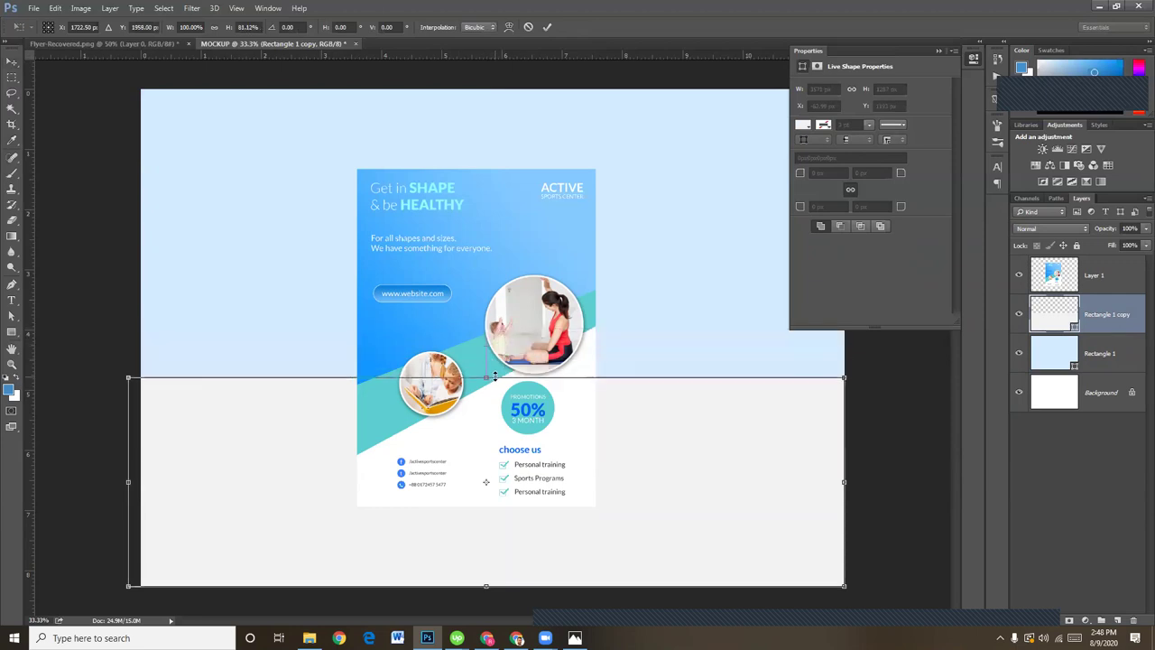
key("Return")
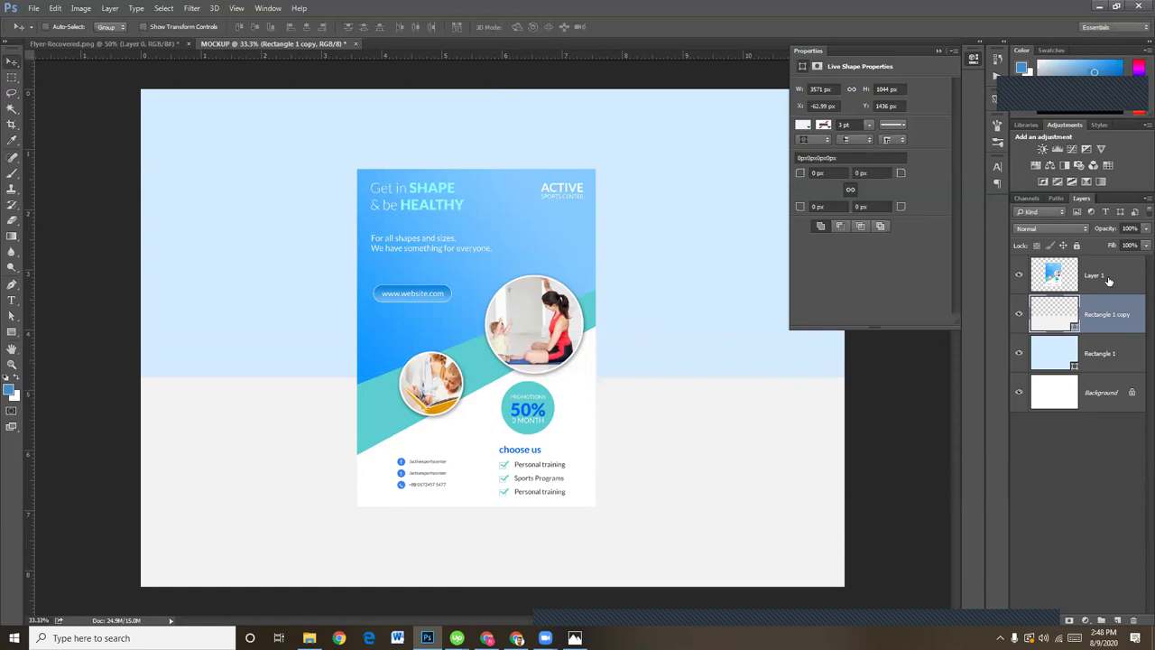
left_click(1100, 268)
- Scale the flyer to about 103% and nudge it slightly lower
key("ctrl+t")
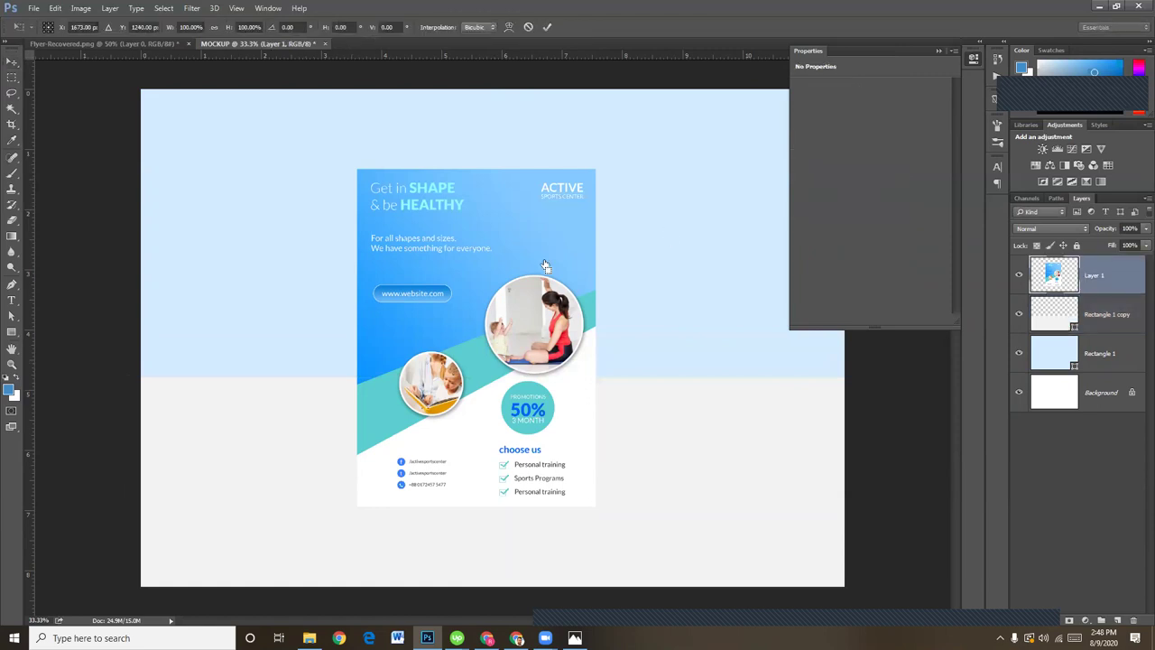
left_click_drag(595, 169, 600, 164)
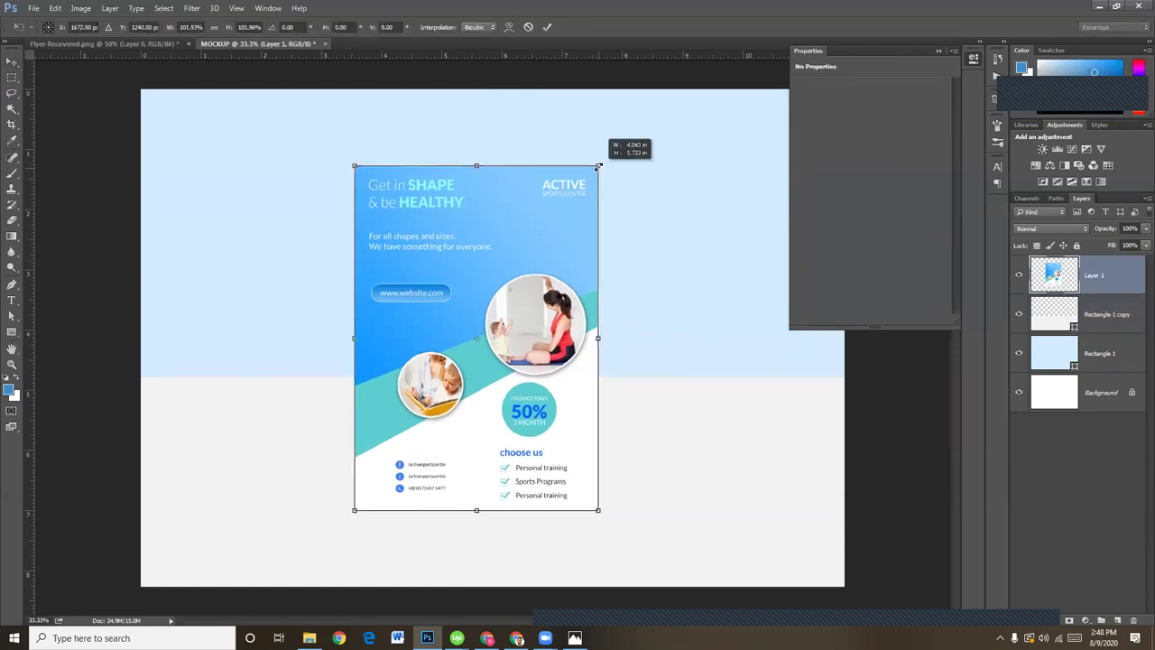
key("shift+Down")
key("shift+Down")
key("shift+Down")
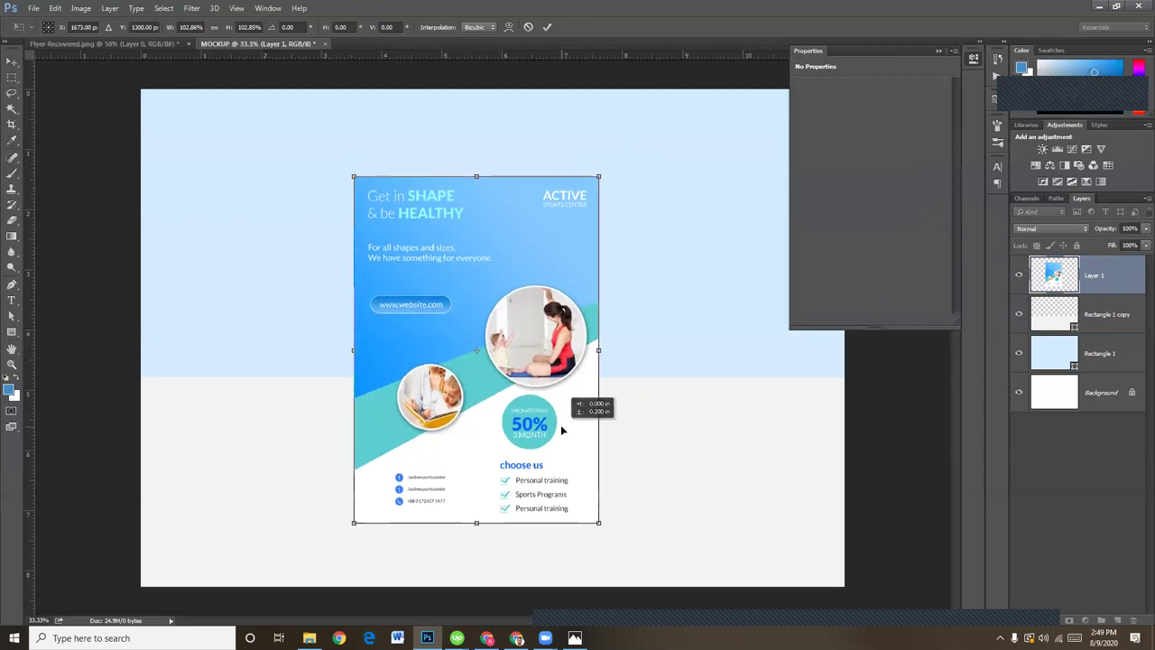
left_click_drag(557, 430, 559, 436)
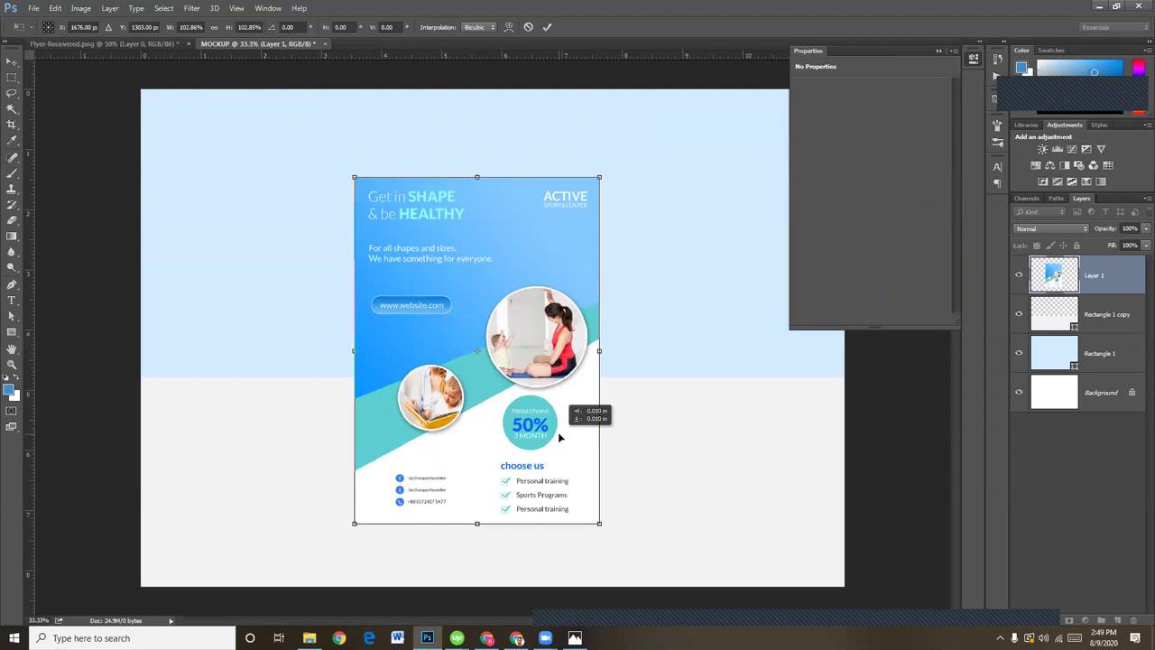
key("Return")
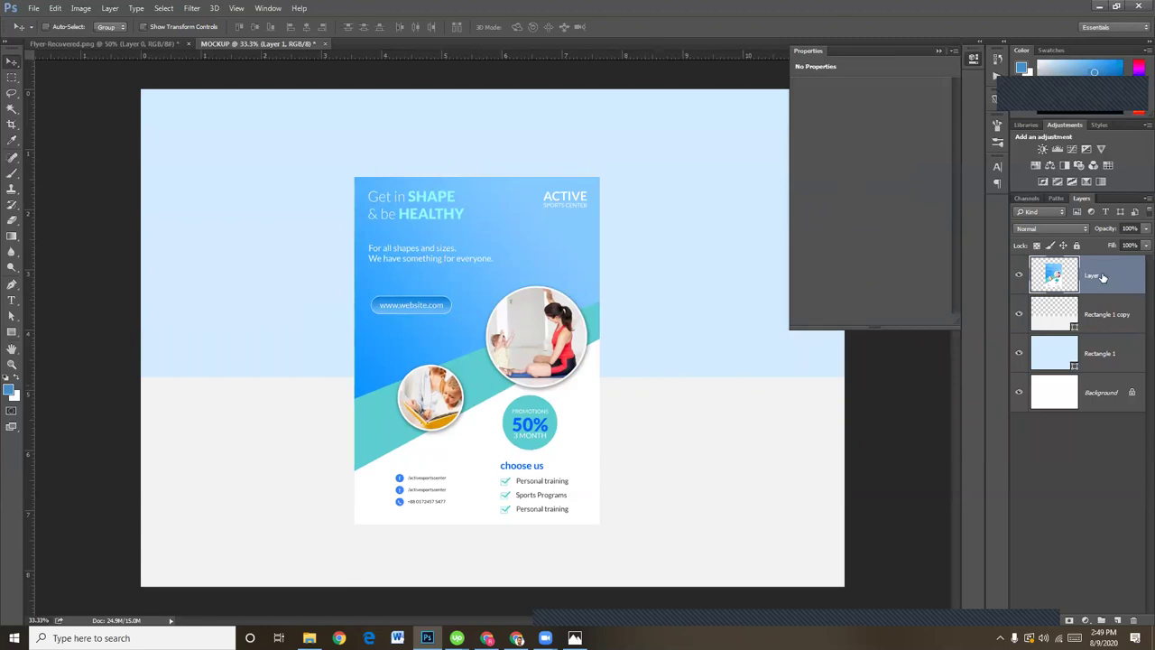
- Duplicate the flyer twice, moving Layer 1 copy left and Layer 1 right
key("ctrl+j")
key("ctrl+j")
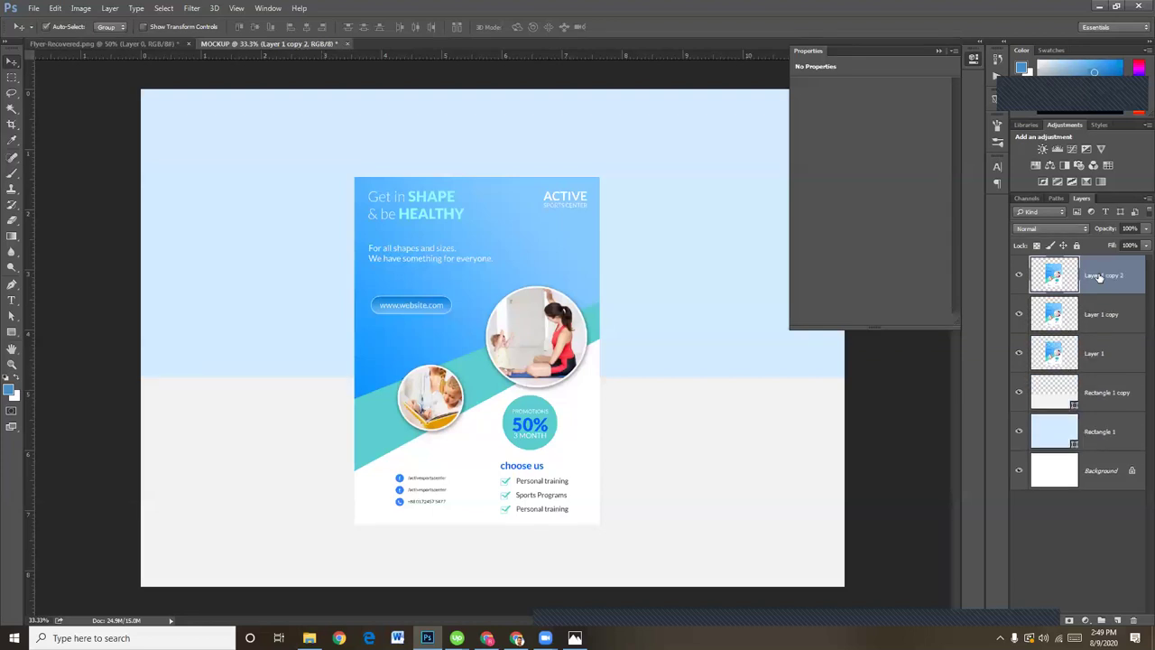
left_click(1115, 325)
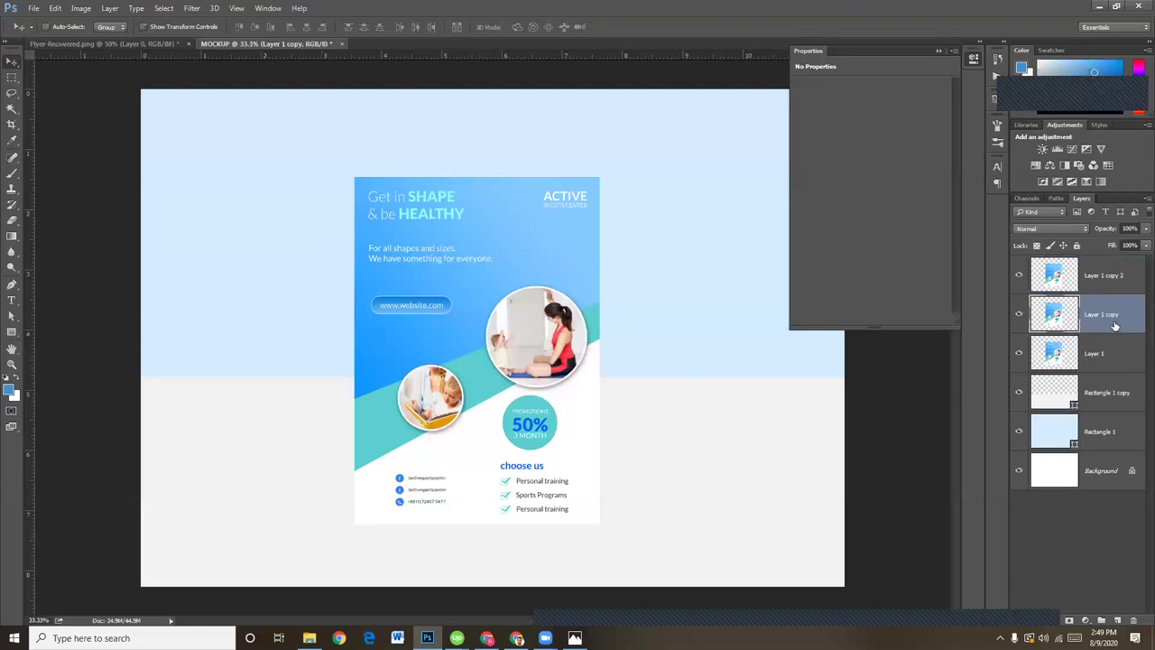
left_click_drag(478, 434, 391, 440)
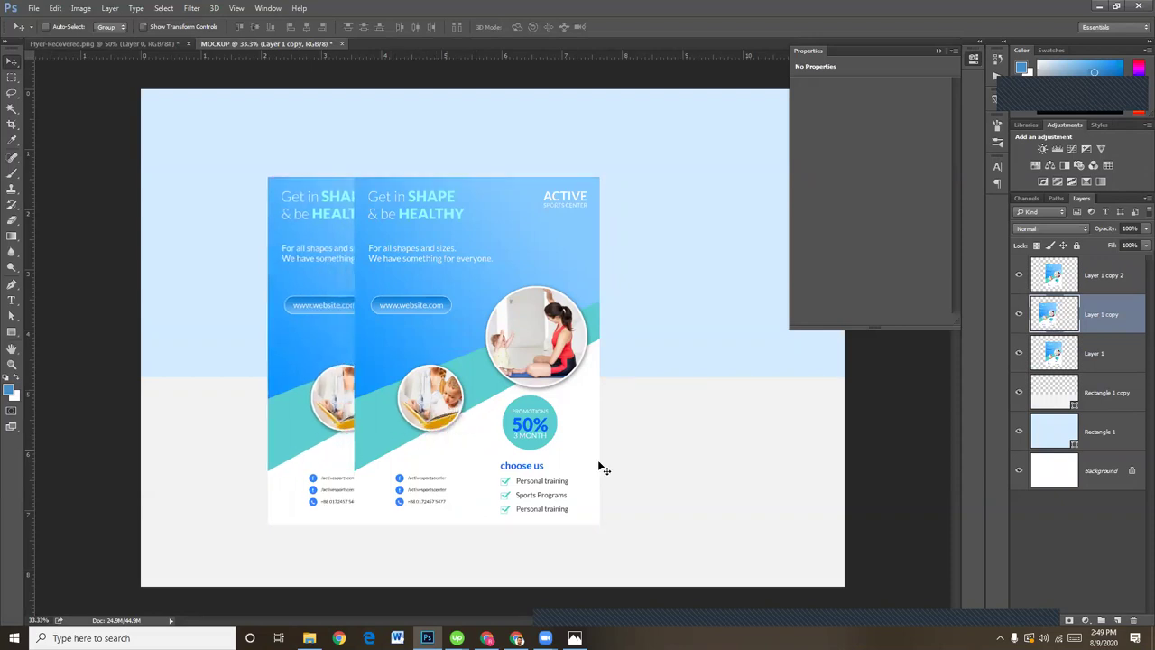
left_click(1113, 366)
left_click_drag(550, 462, 645, 463)
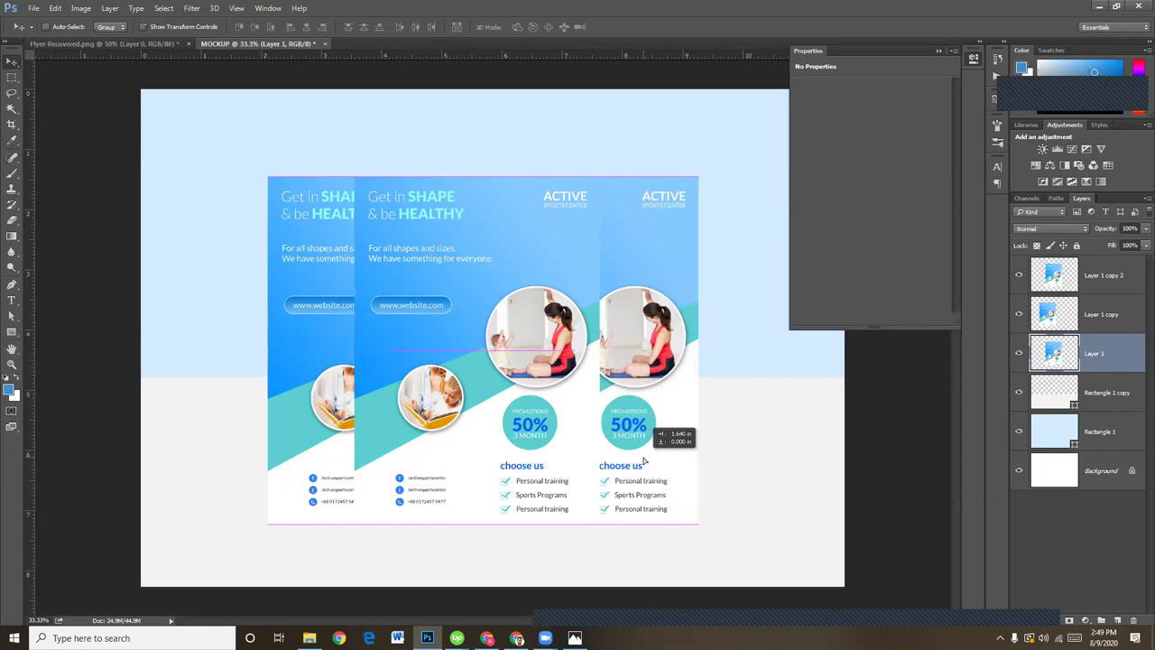
left_click_drag(644, 462, 644, 463)
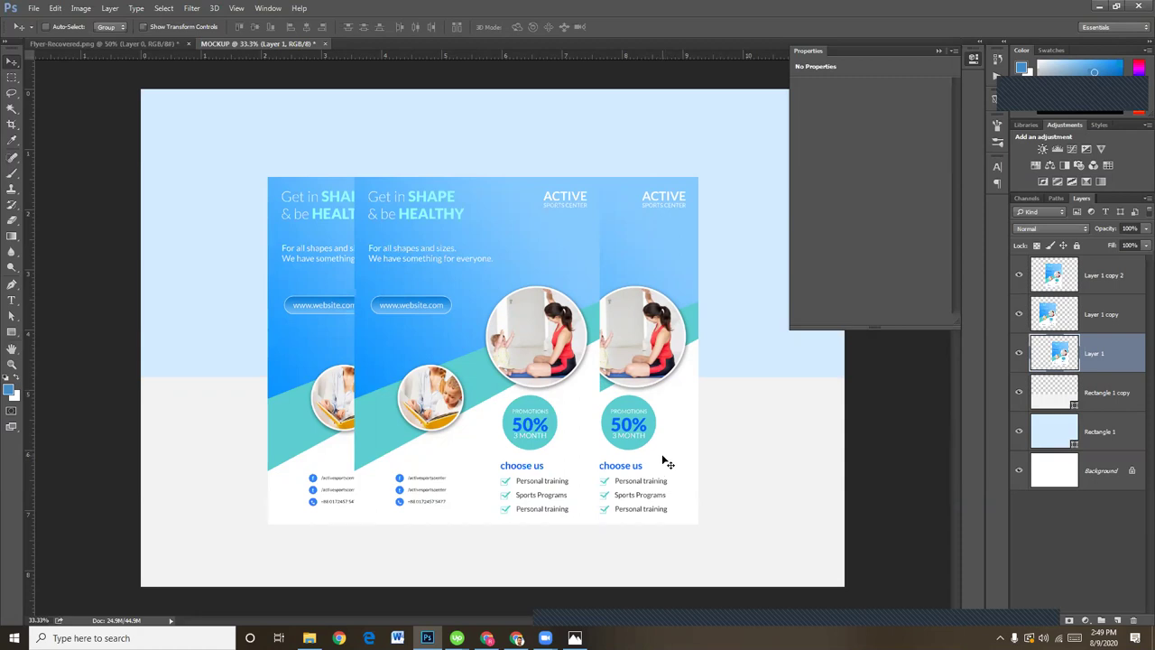
- Scale the front flyer, Layer 1 copy 2, up to about 118%
left_click(1117, 274)
key("ctrl+t")
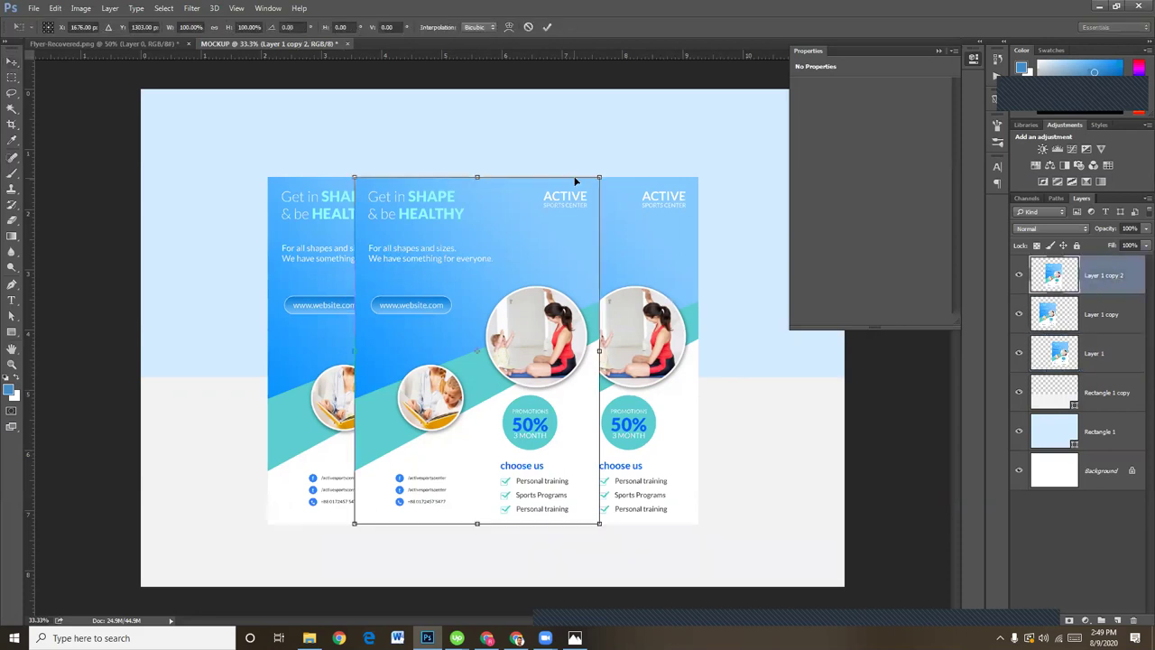
left_click_drag(597, 176, 620, 144)
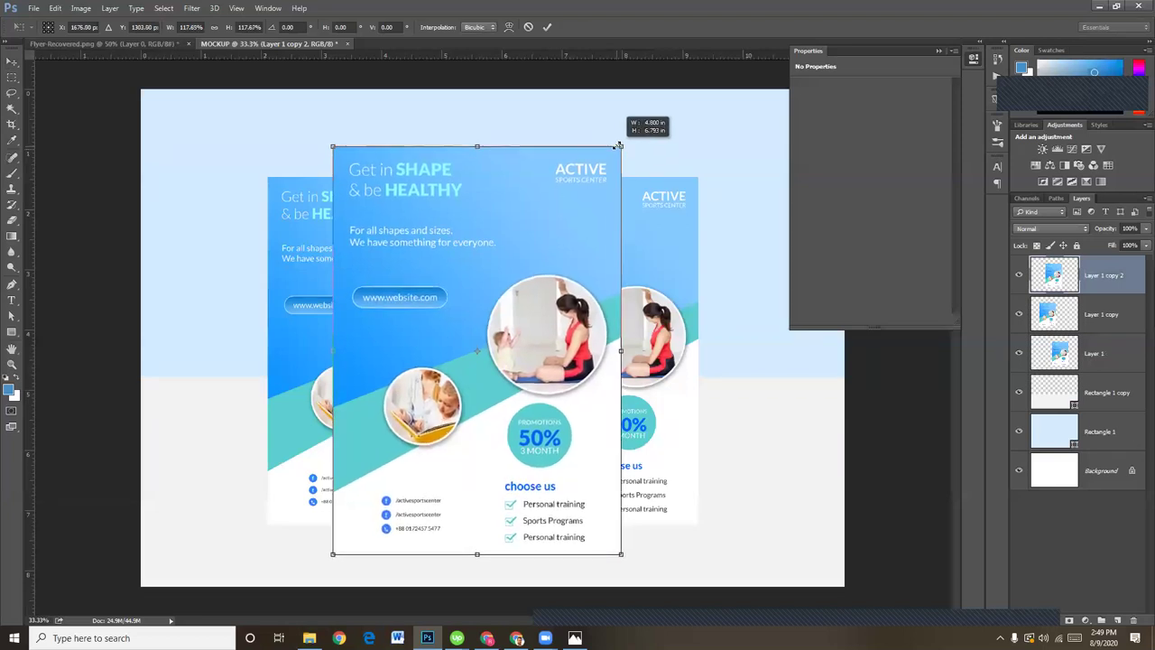
key("Return")
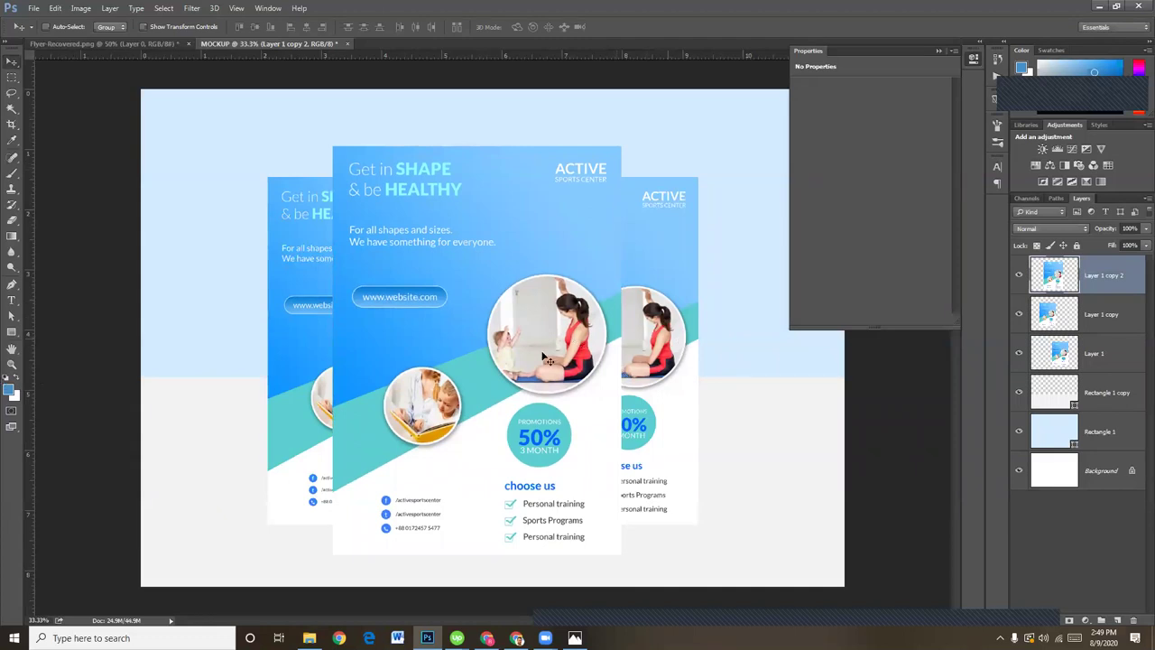
- Group the three flyer layers into Group 1 and centre it horizontally and vertically on the canvas
left_click(1120, 315, "shift")
left_click(1114, 361, "shift")
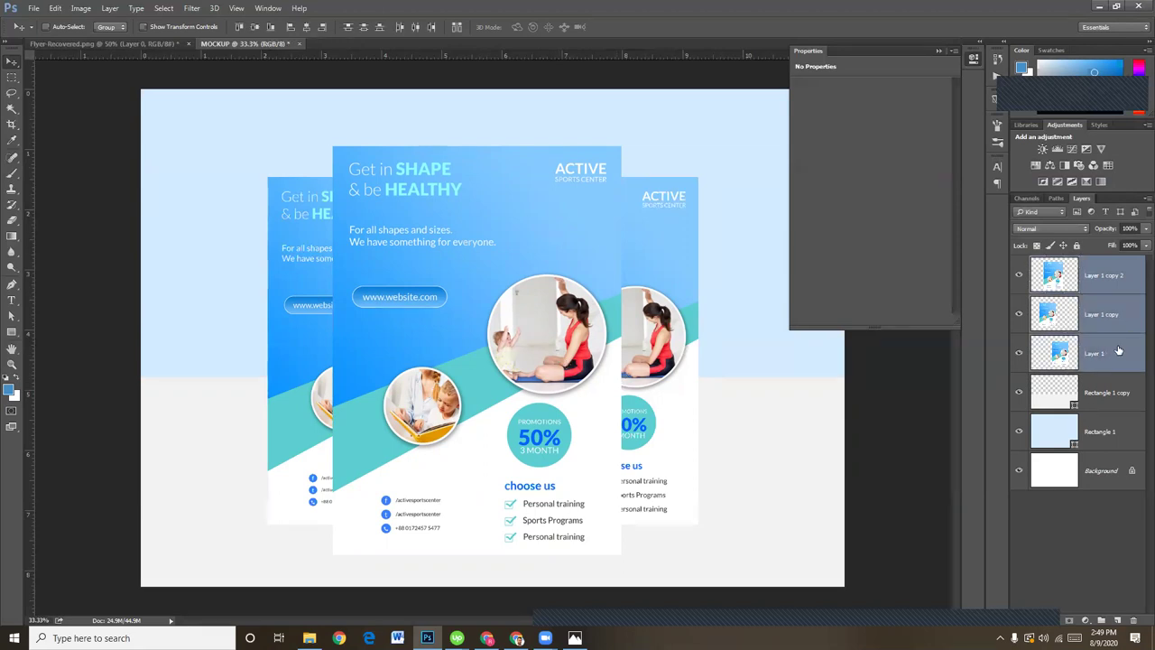
key("ctrl+g")
key("ctrl+a")
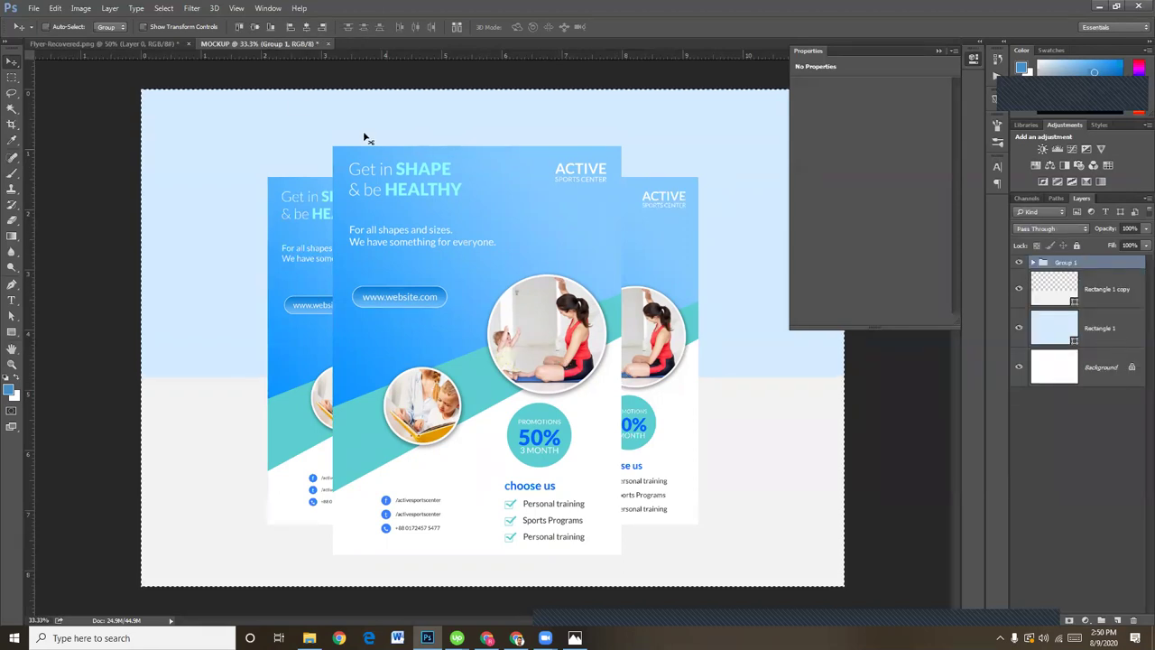
left_click(306, 27)
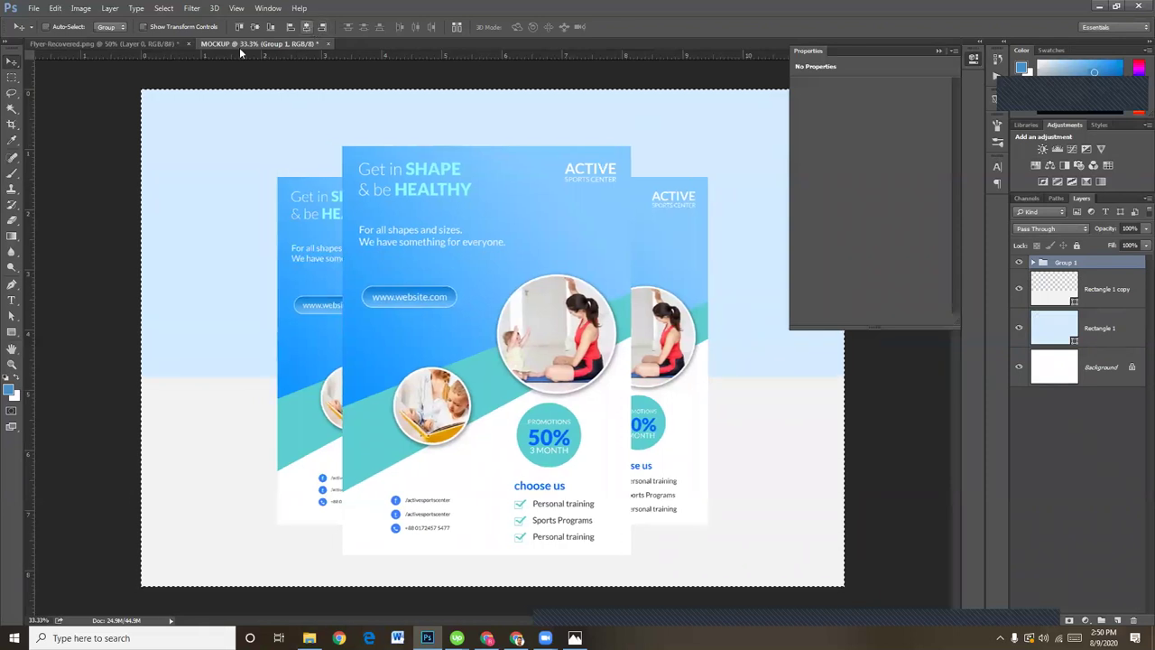
left_click(255, 28)
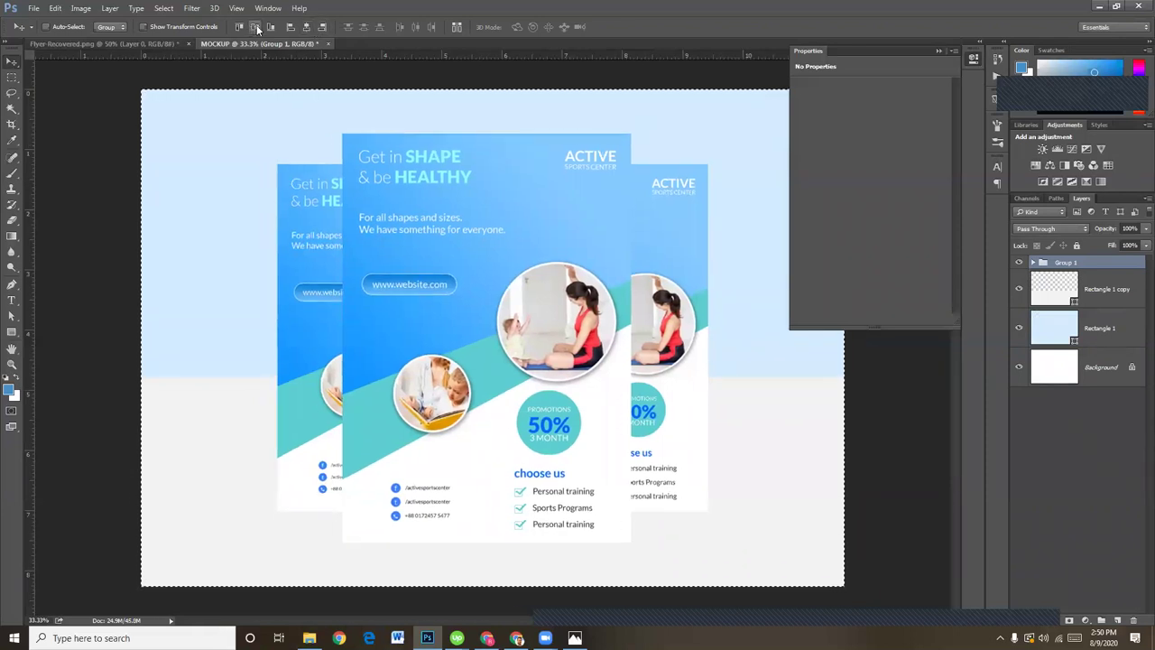
key("ctrl")
key("ctrl+d")
- Nudge the right flyer further right and the left flyer further left
right_click(662, 278)
left_click(1033, 262)
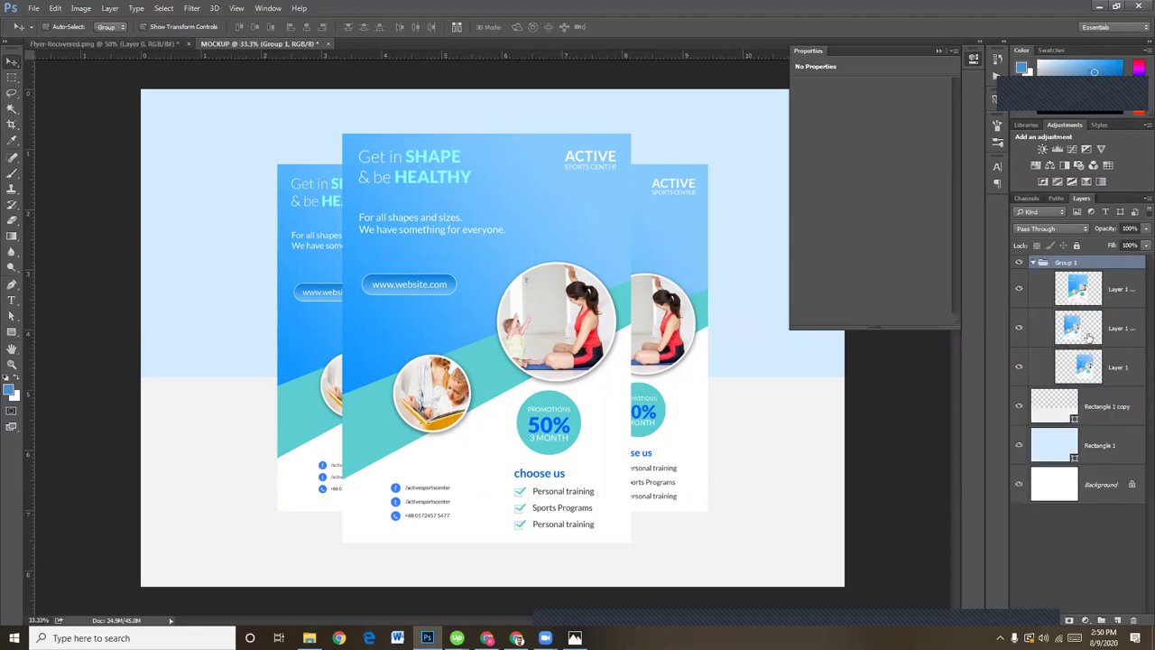
right_click(674, 224)
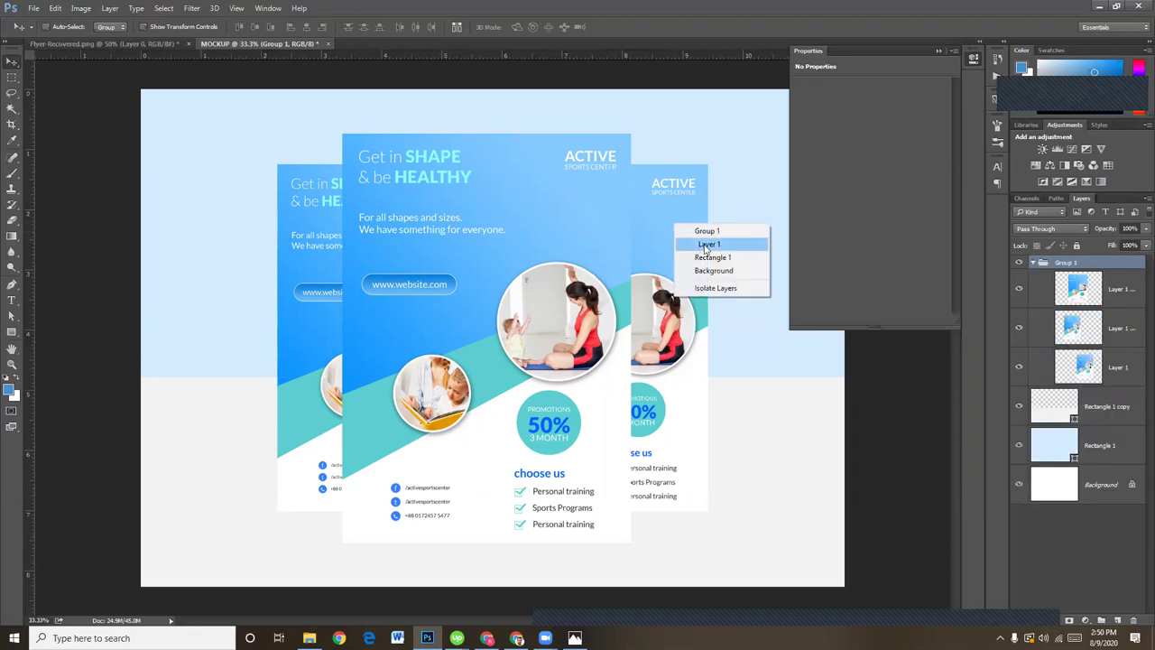
left_click(708, 245)
key("Right")
key("Right")
key("Right")
key("Right")
key("Right")
key("Right")
key("Right")
key("Right")
key("Right")
key("Right")
key("Right")
right_click(307, 230)
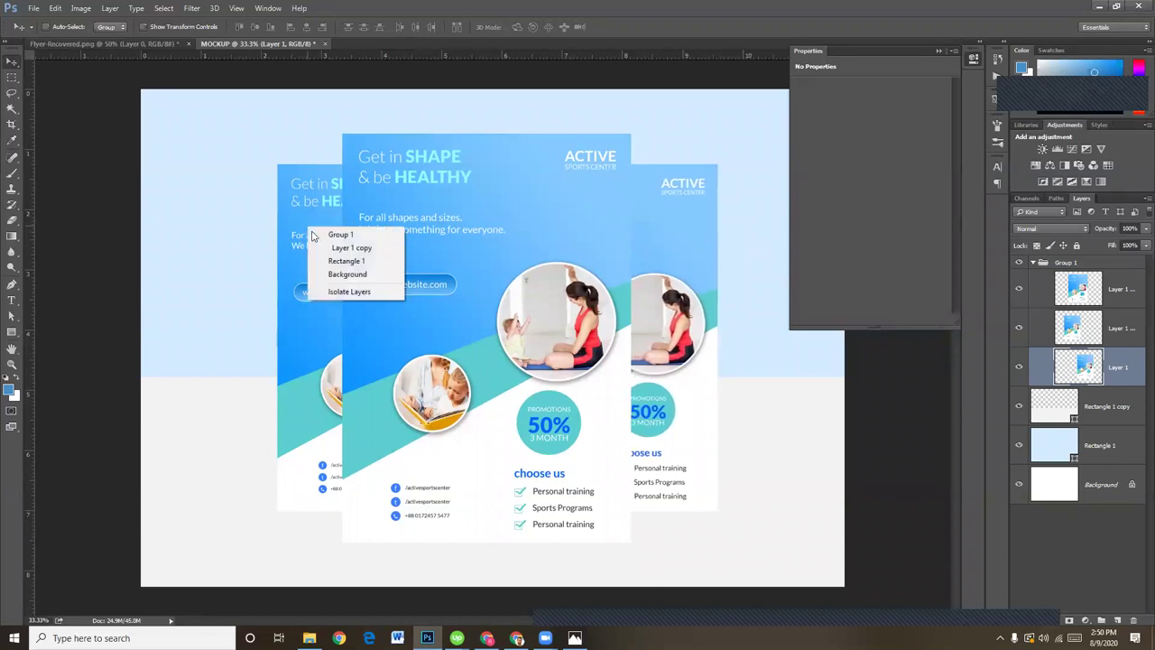
left_click(343, 248)
key("Left")
key("Left")
key("Left")
key("Left")
key("Left")
key("Left")
key("Left")
key("Left")
key("Left")
key("Left")
key("Left")
key("Left")
key("Left")
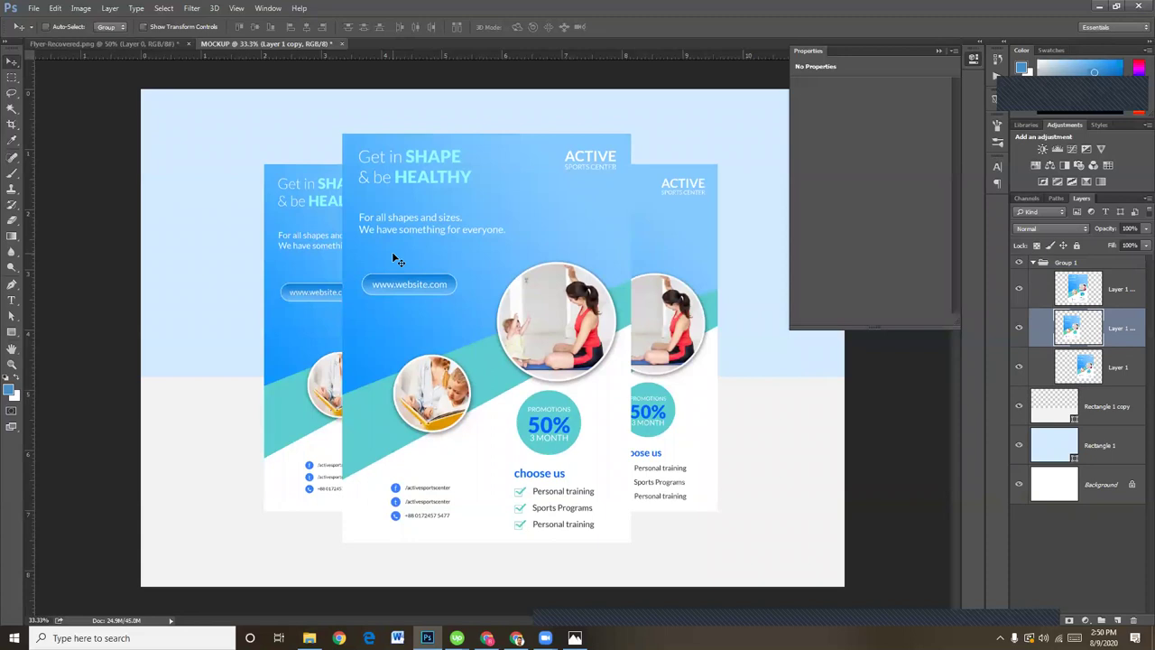
key("Left")
key("Left")
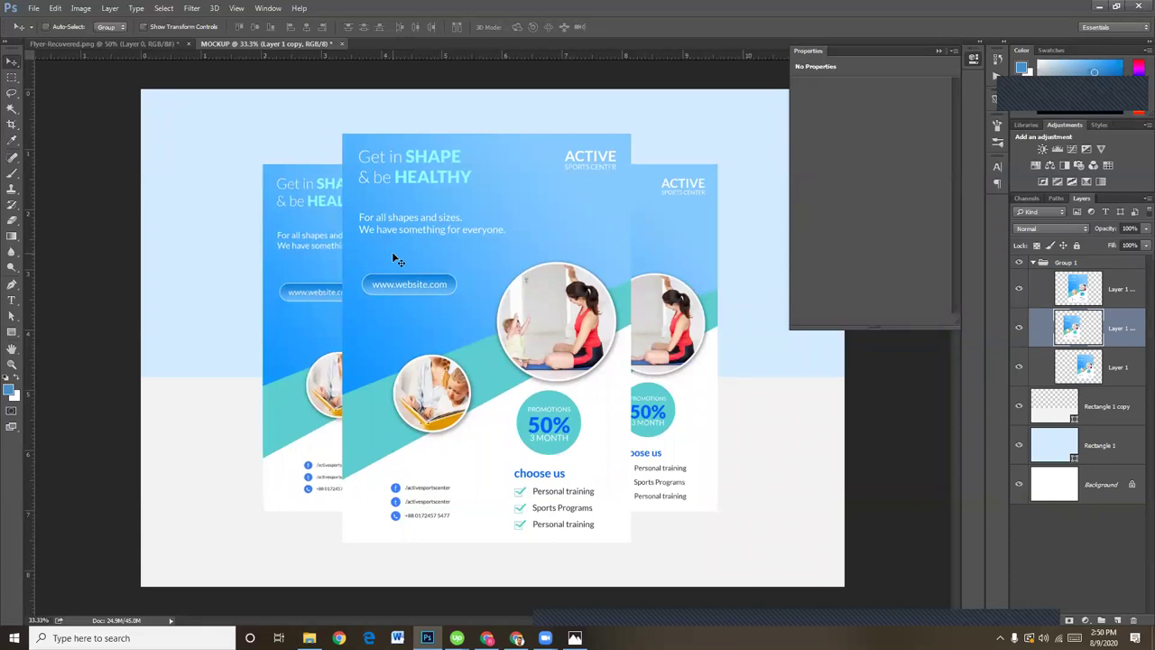
left_click(1020, 328)
- Convert Layer 1 copy to a smart object and apply a 5-pixel Gaussian Blur smart filter
right_click(1120, 332)
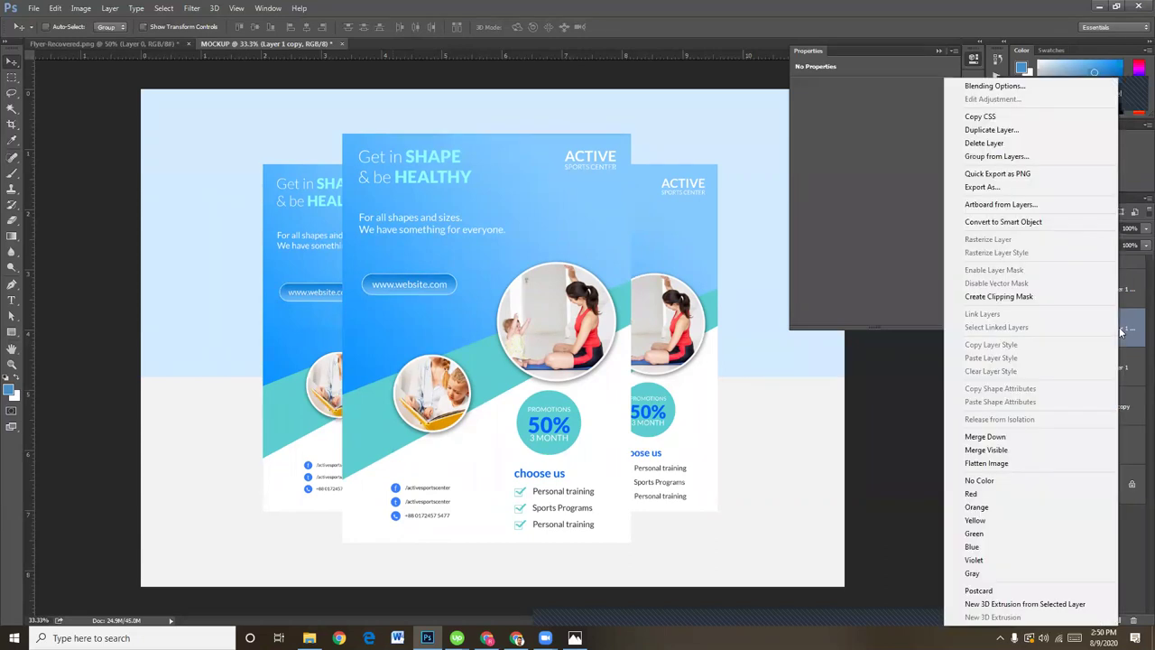
left_click(1025, 226)
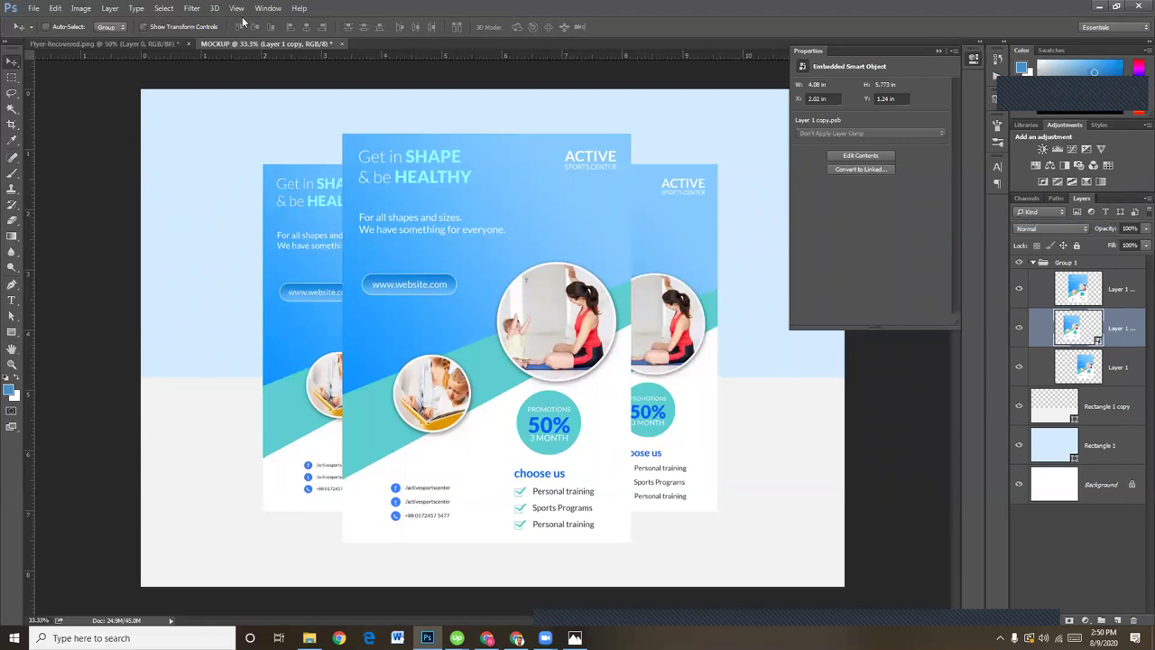
left_click(192, 9)
mouse_move(199, 141)
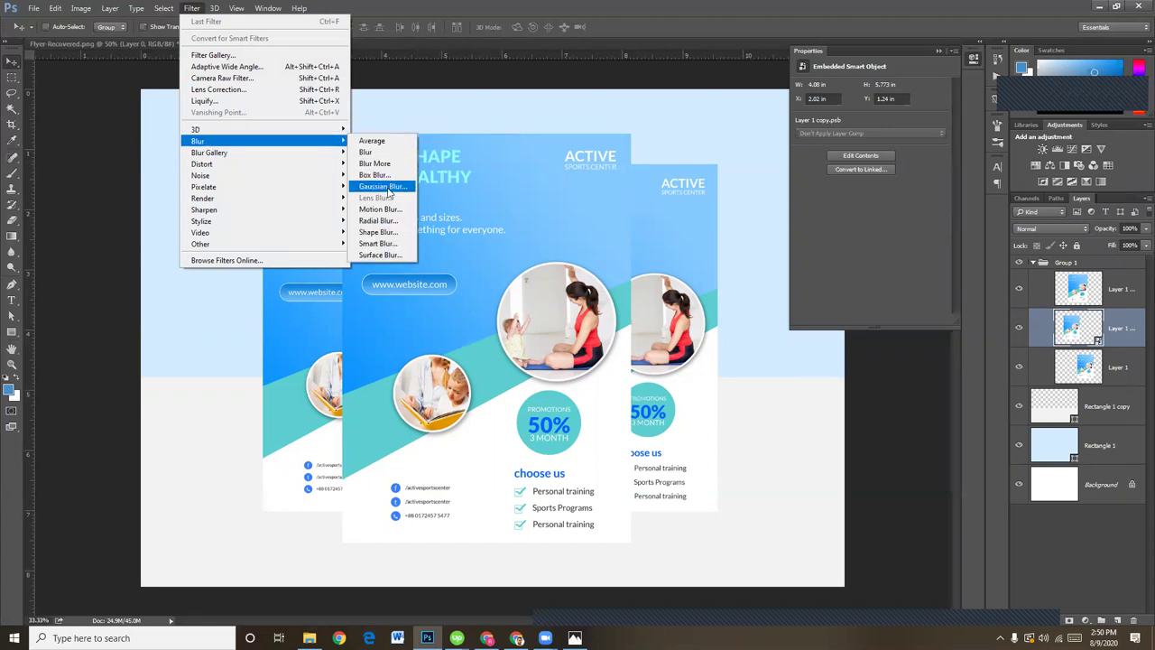
left_click(384, 186)
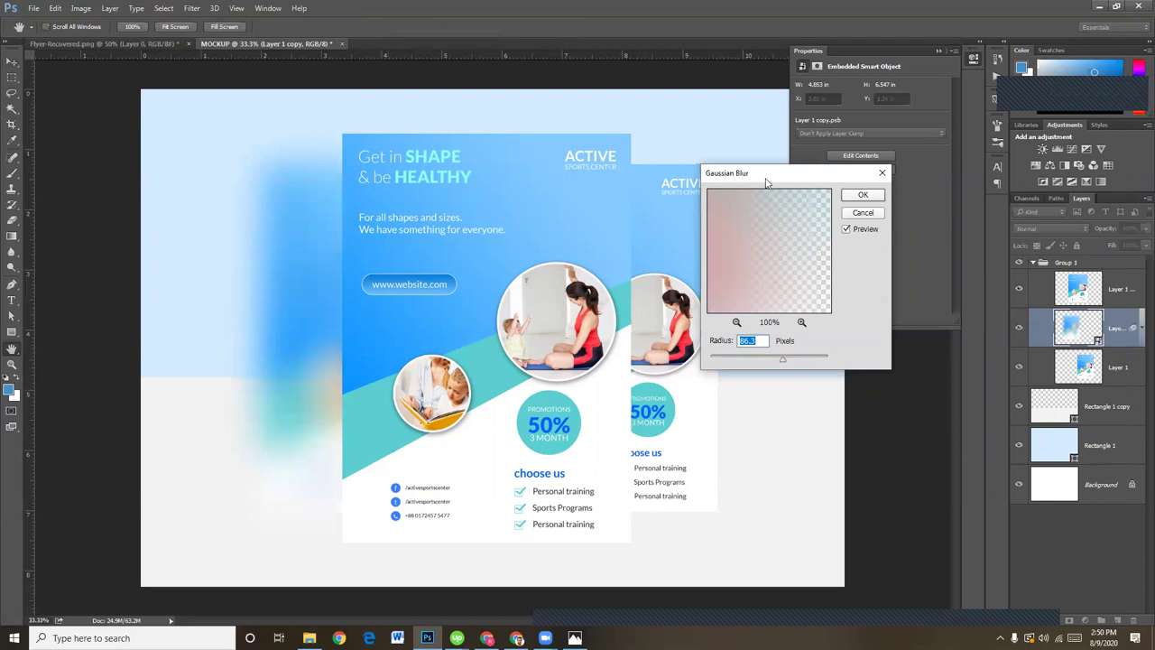
left_click_drag(802, 178, 819, 177)
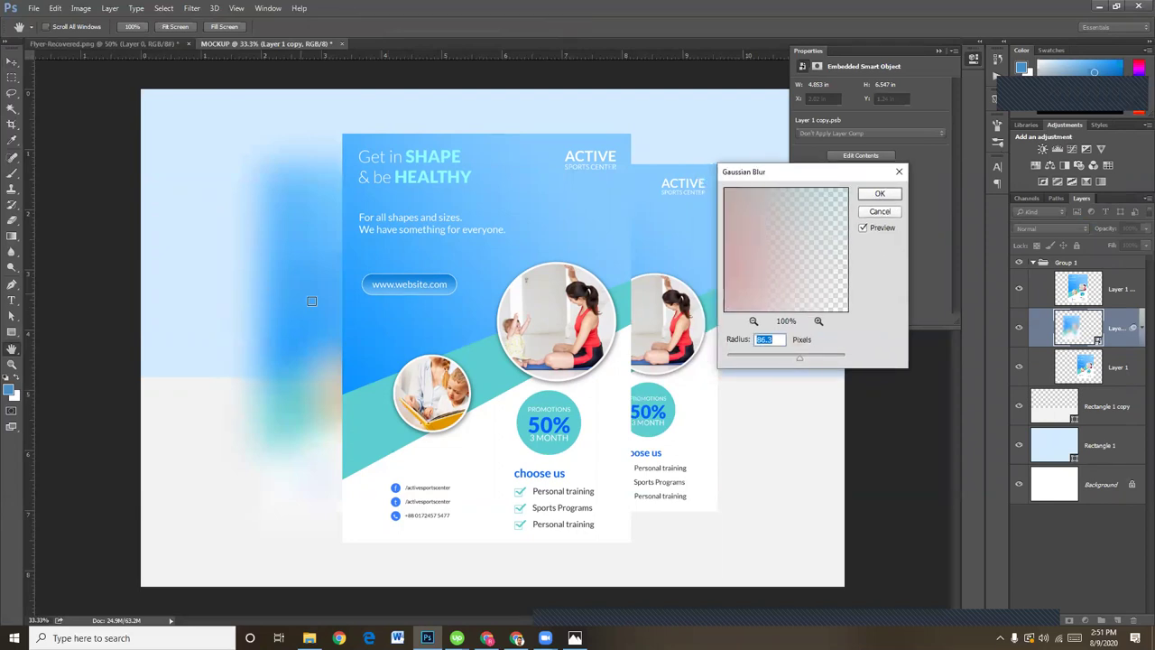
left_click_drag(800, 358, 761, 361)
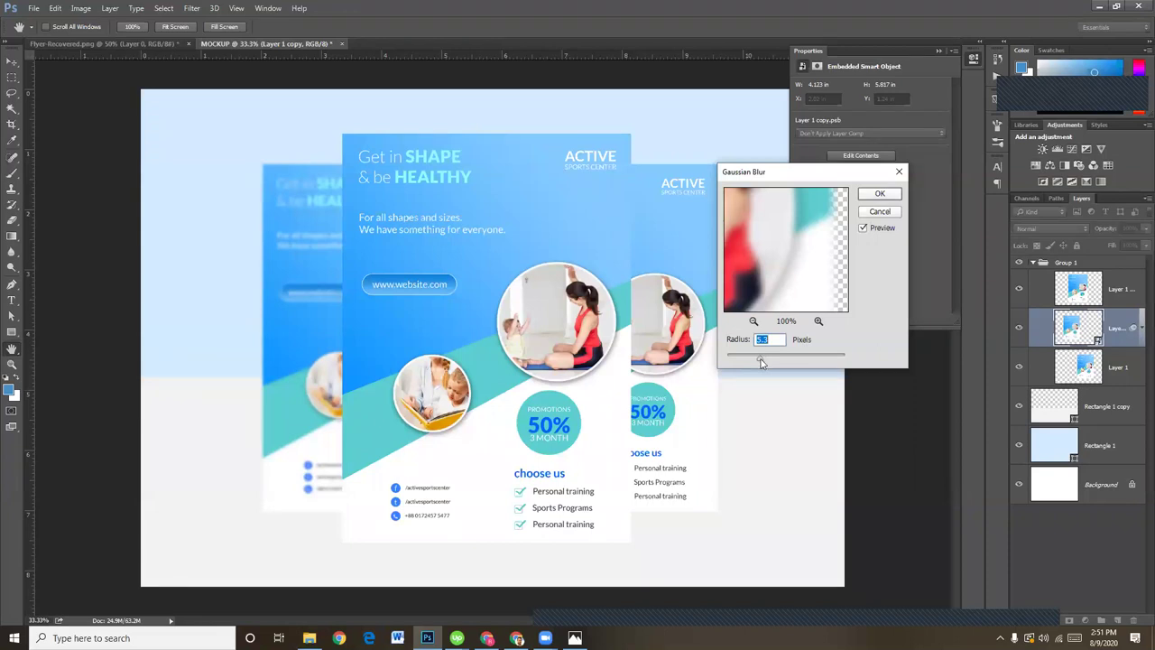
left_click_drag(761, 362, 758, 359)
type("5")
left_click(882, 193)
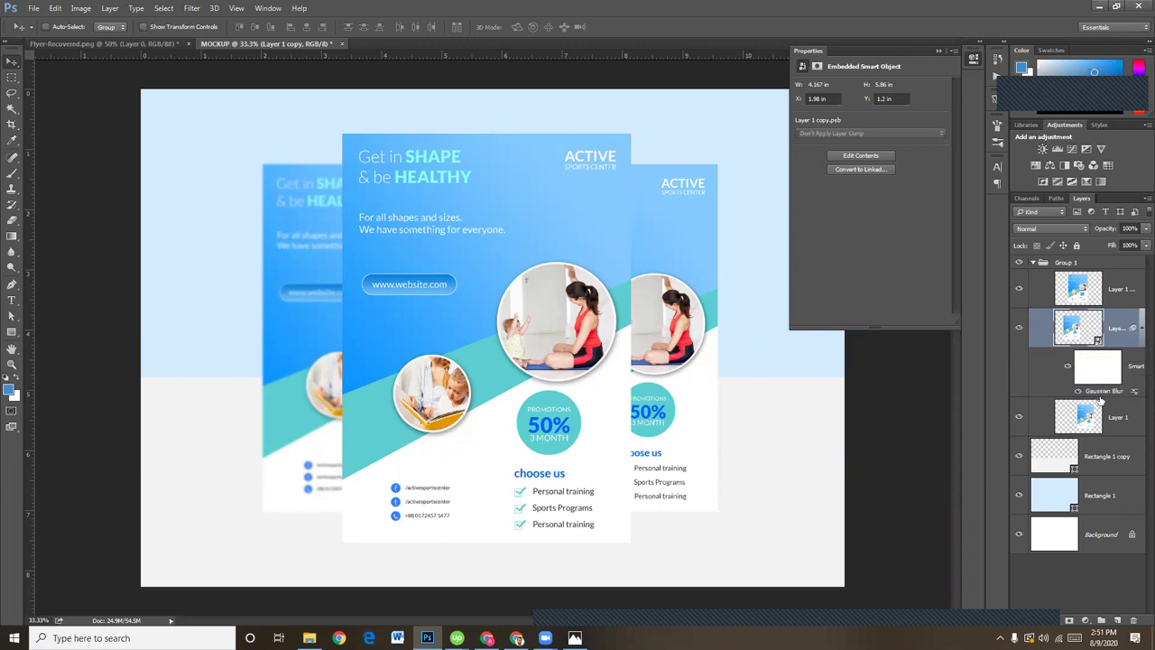
double_click(1120, 392)
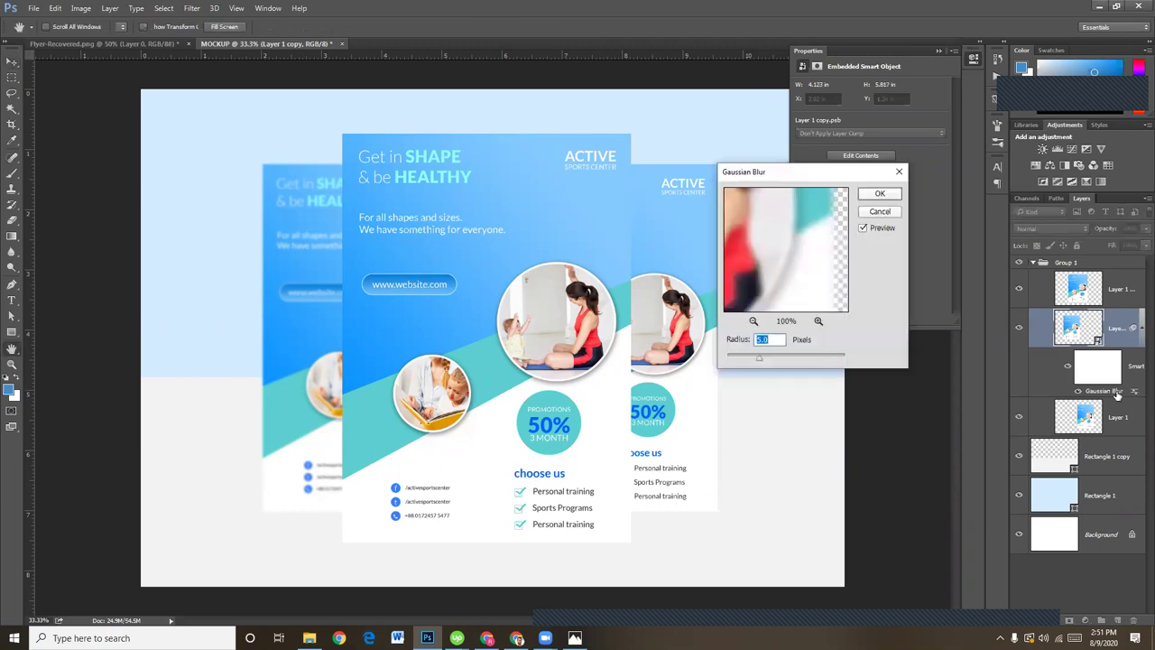
left_click(881, 212)
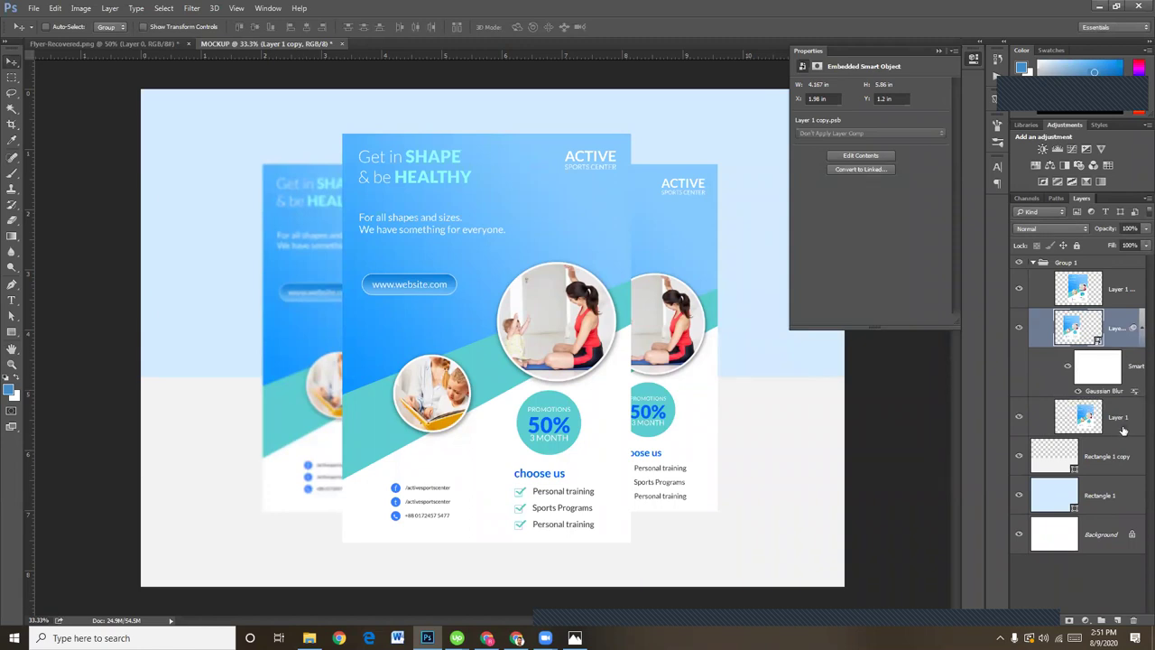
- Apply a 5-pixel Gaussian blur directly to Layer 1, the right flyer copy
left_click(1120, 420)
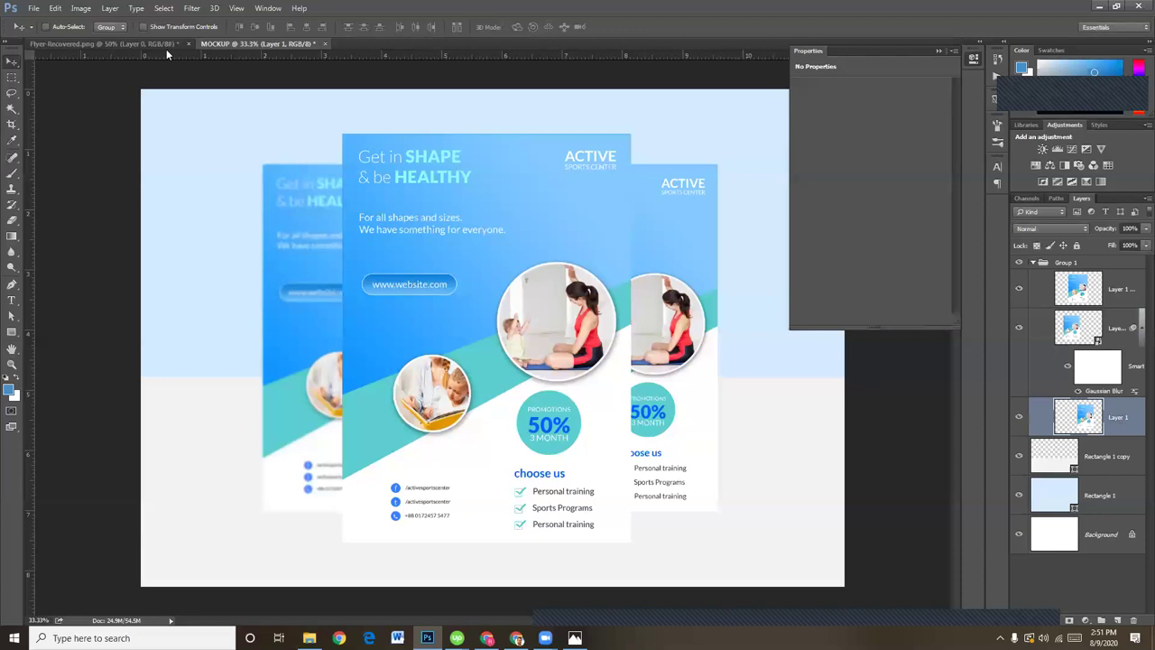
left_click(191, 9)
mouse_move(198, 141)
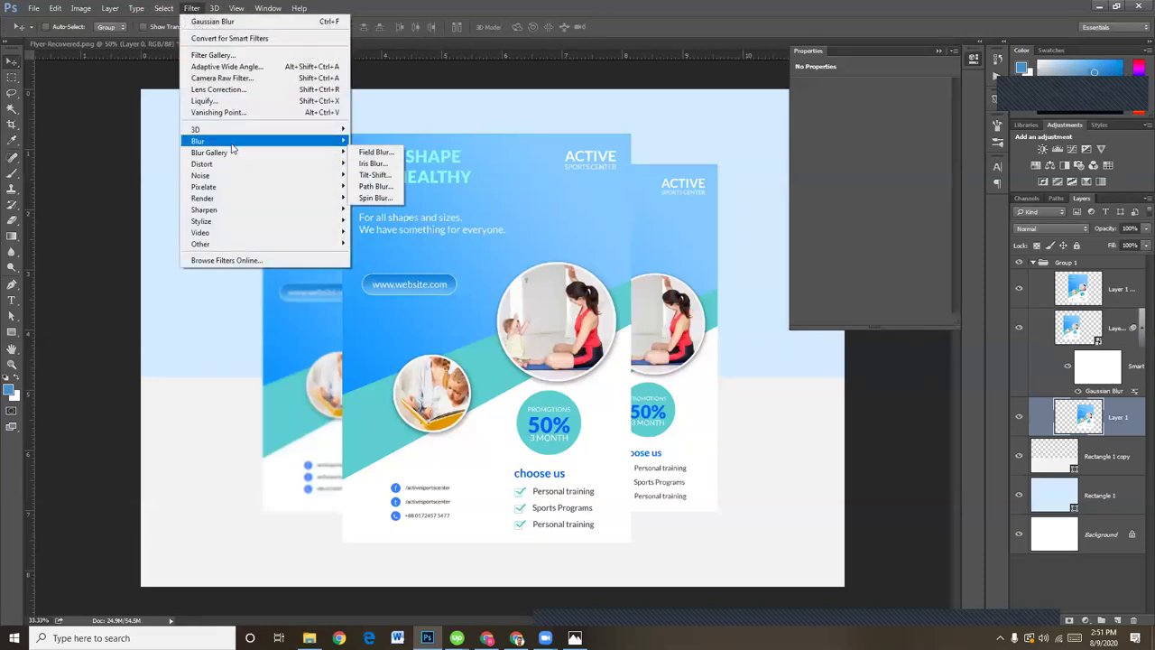
left_click(378, 187)
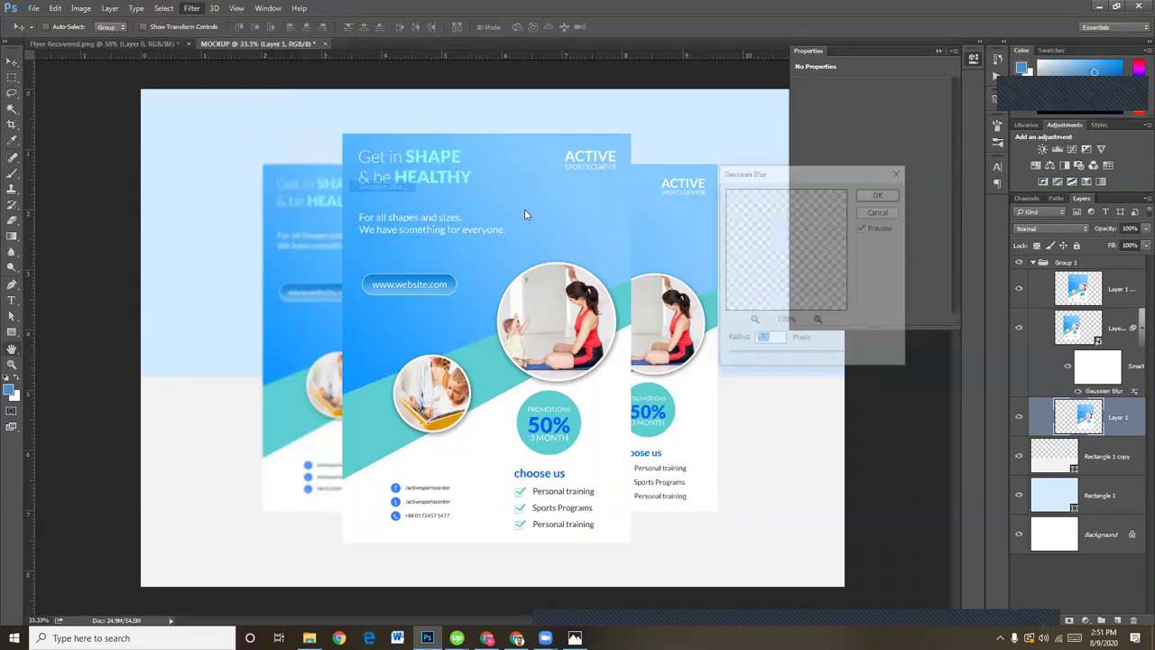
left_click(874, 193)
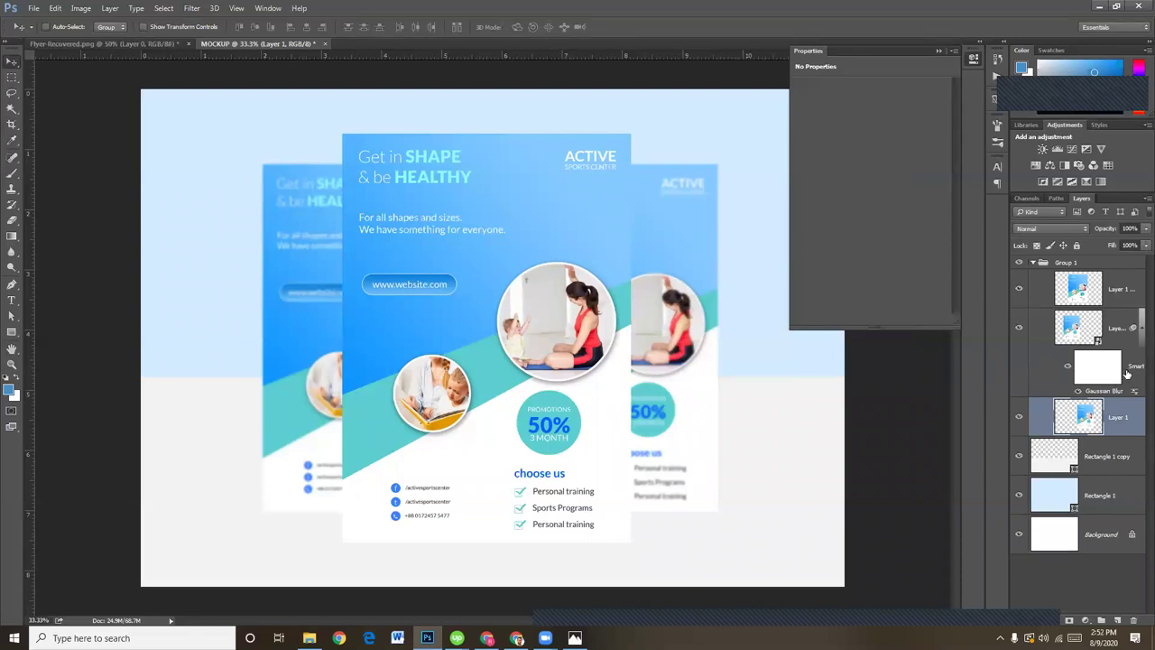
- Convert Layer 1 to a smart object and reapply the 5-pixel Gaussian blur as a smart filter
right_click(1115, 419)
left_click(1007, 225)
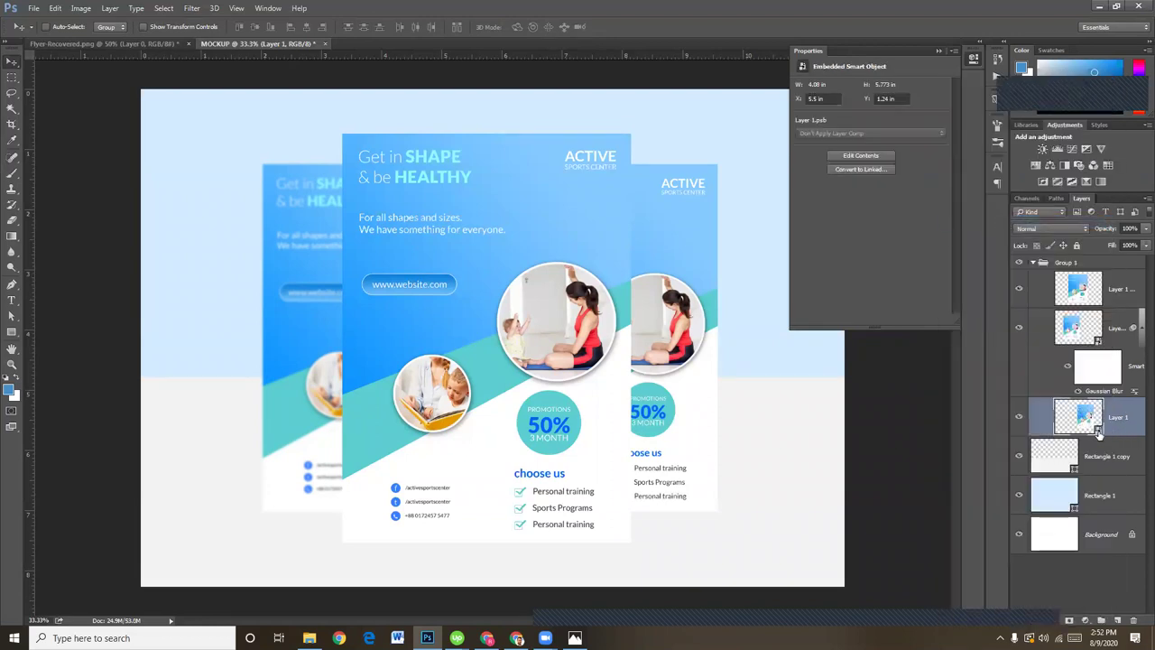
left_click(200, 10)
mouse_move(198, 140)
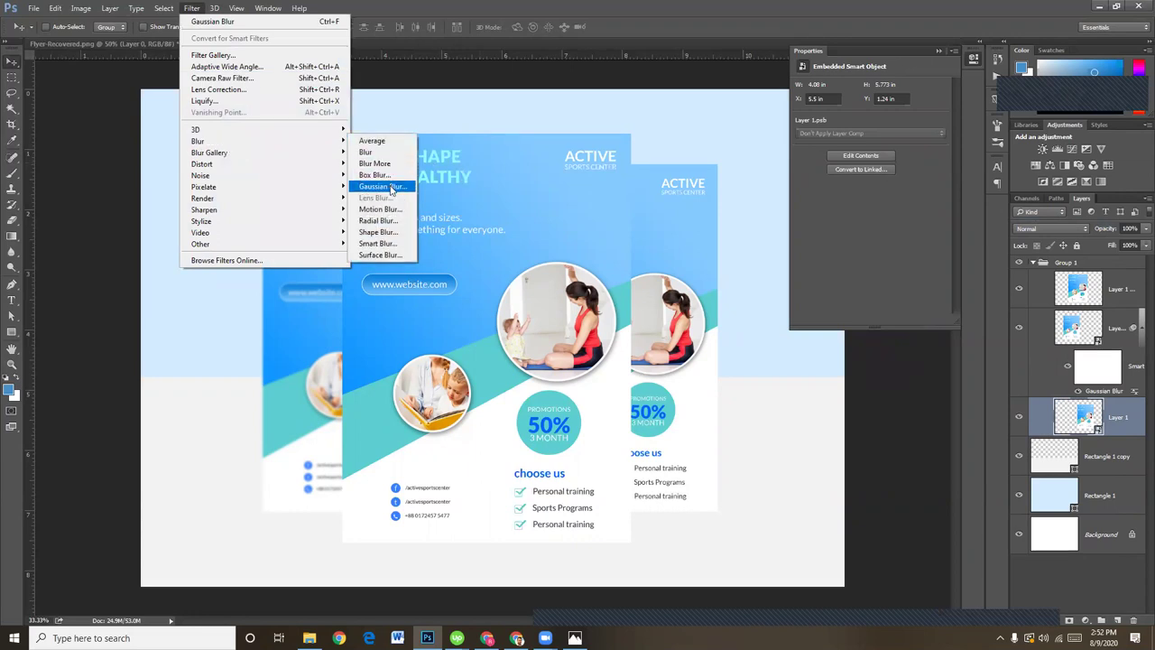
left_click(390, 187)
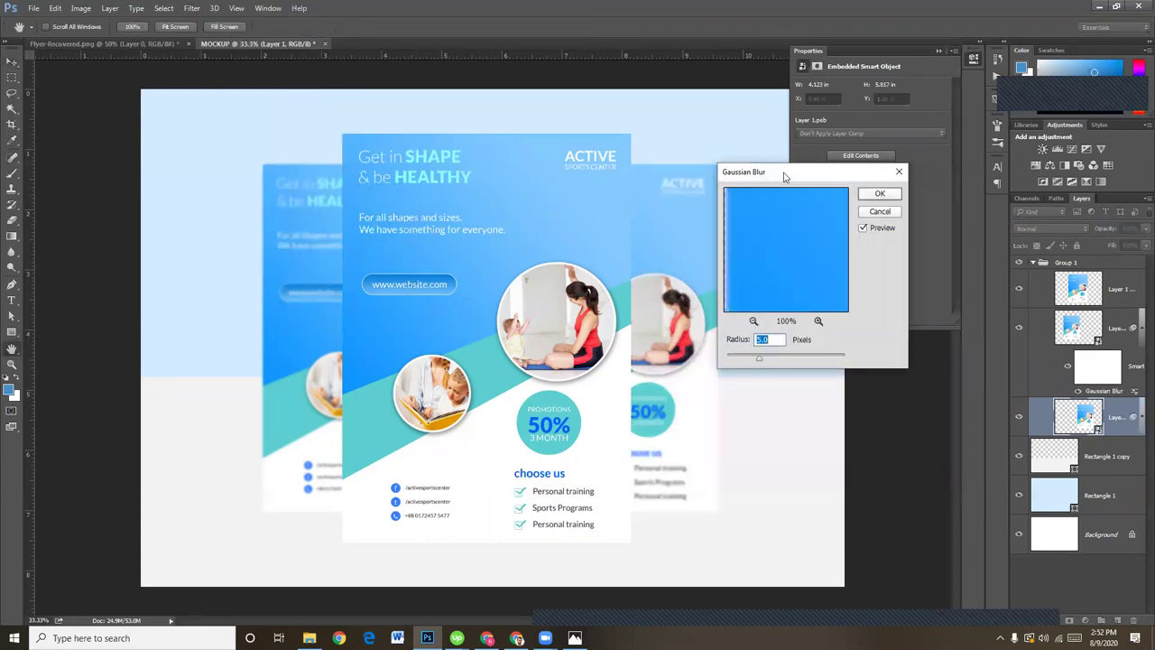
left_click_drag(798, 181, 875, 206)
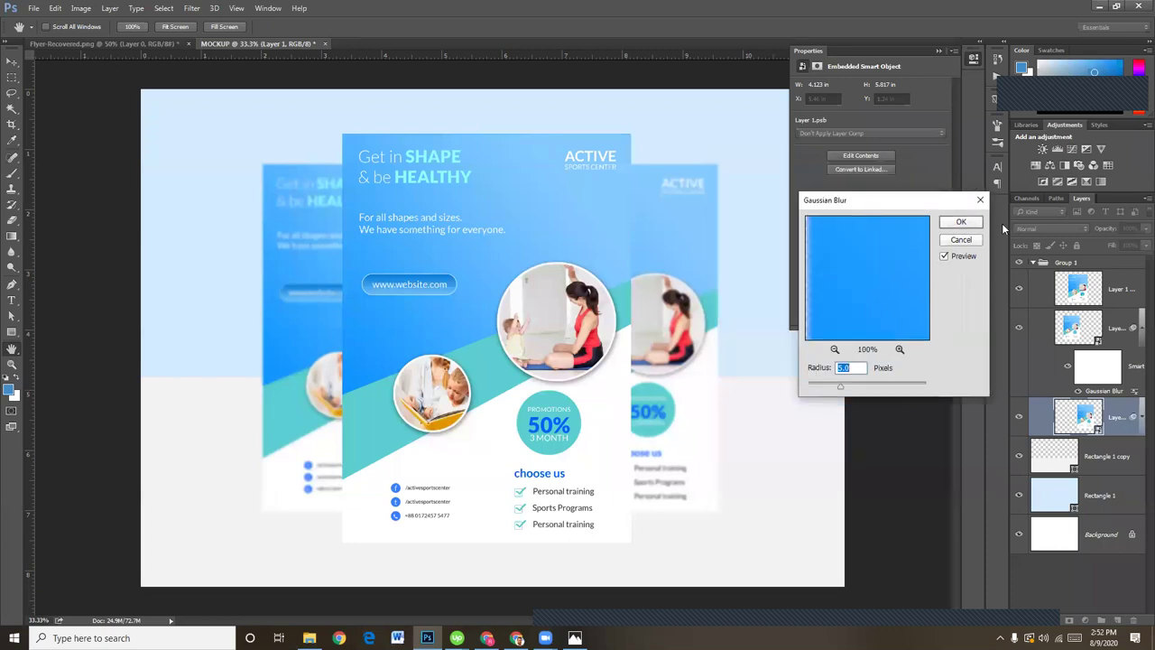
left_click(963, 222)
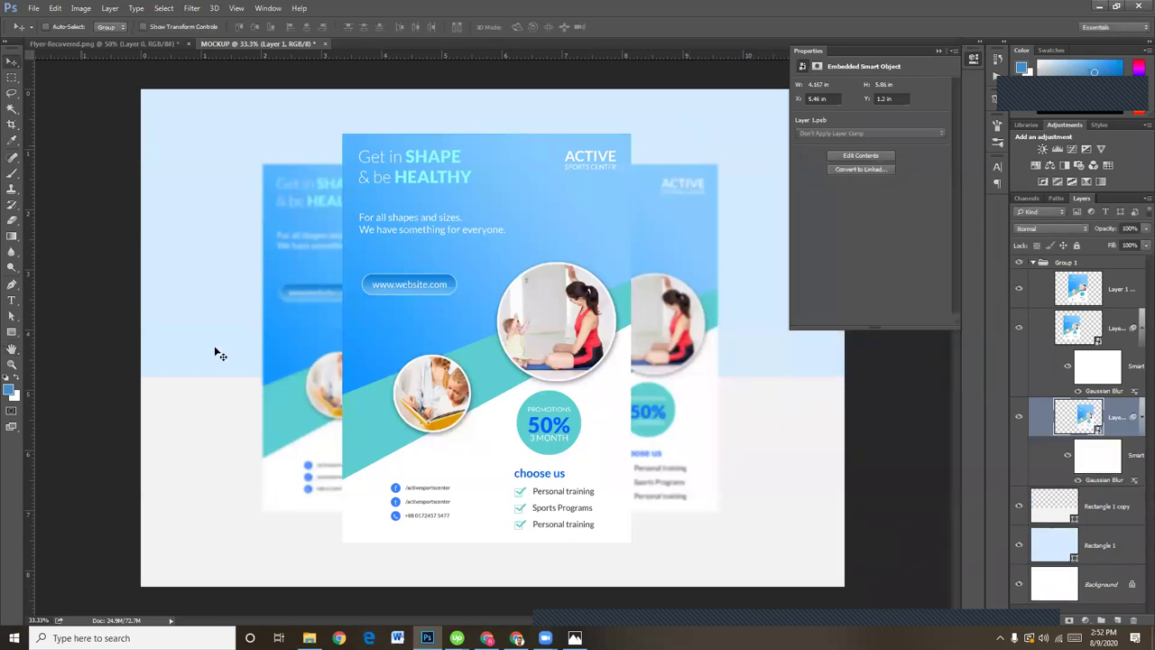
left_click(1116, 289)
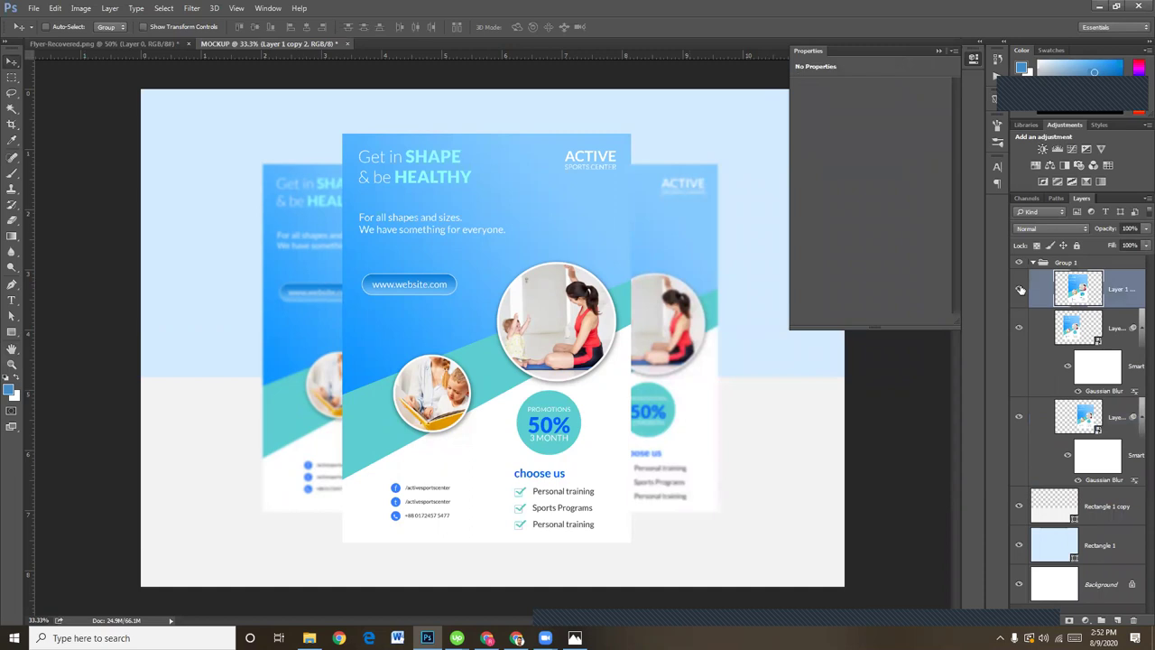
- Add a light-grey drop shadow (spread 24%, size 65 px) to the front flyer layer
left_click(1020, 289)
left_click(1020, 289)
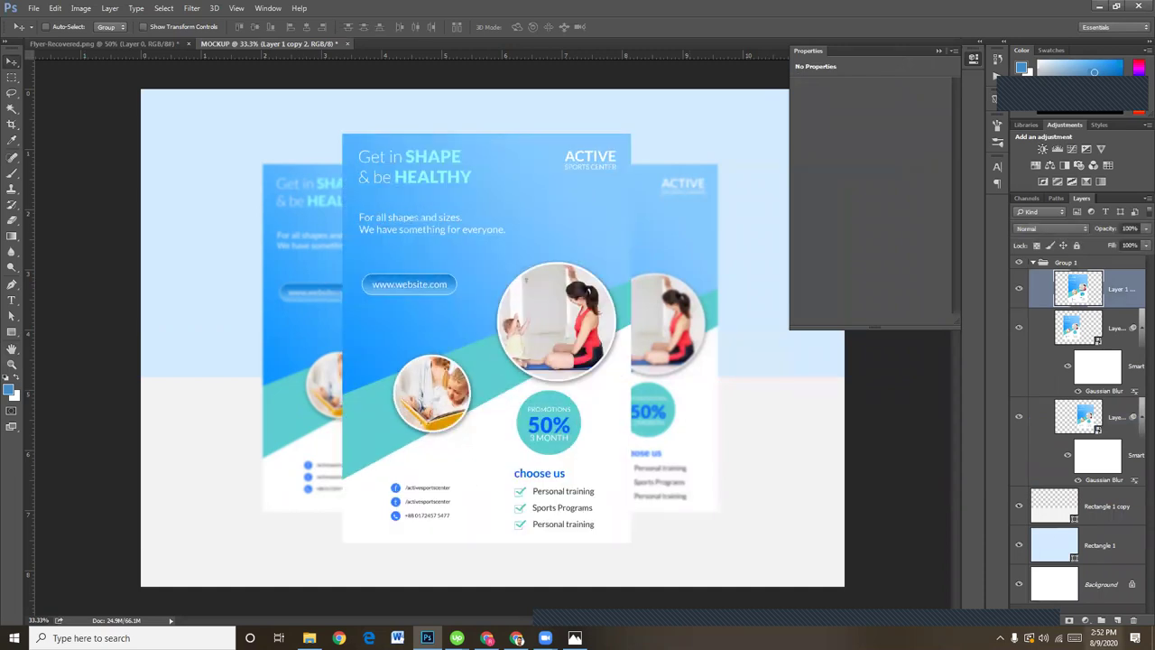
left_click(1069, 621)
key("Escape")
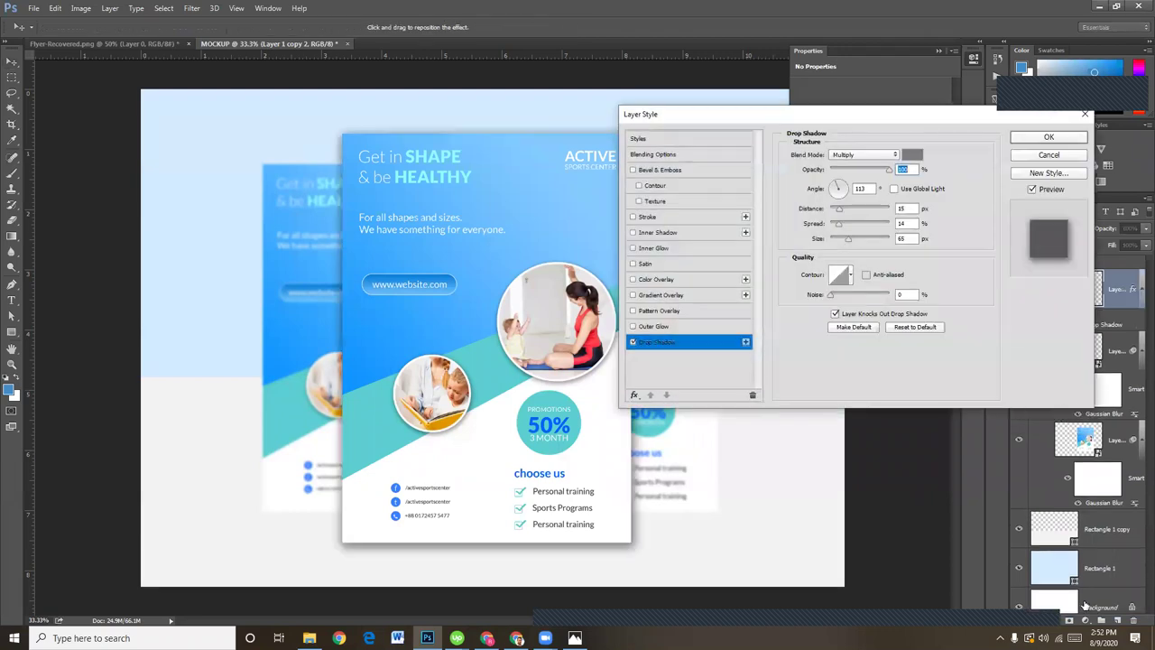
mouse_move(924, 111)
left_mouse_down()
mouse_move(951, 117)
mouse_move(983, 245)
left_mouse_up()
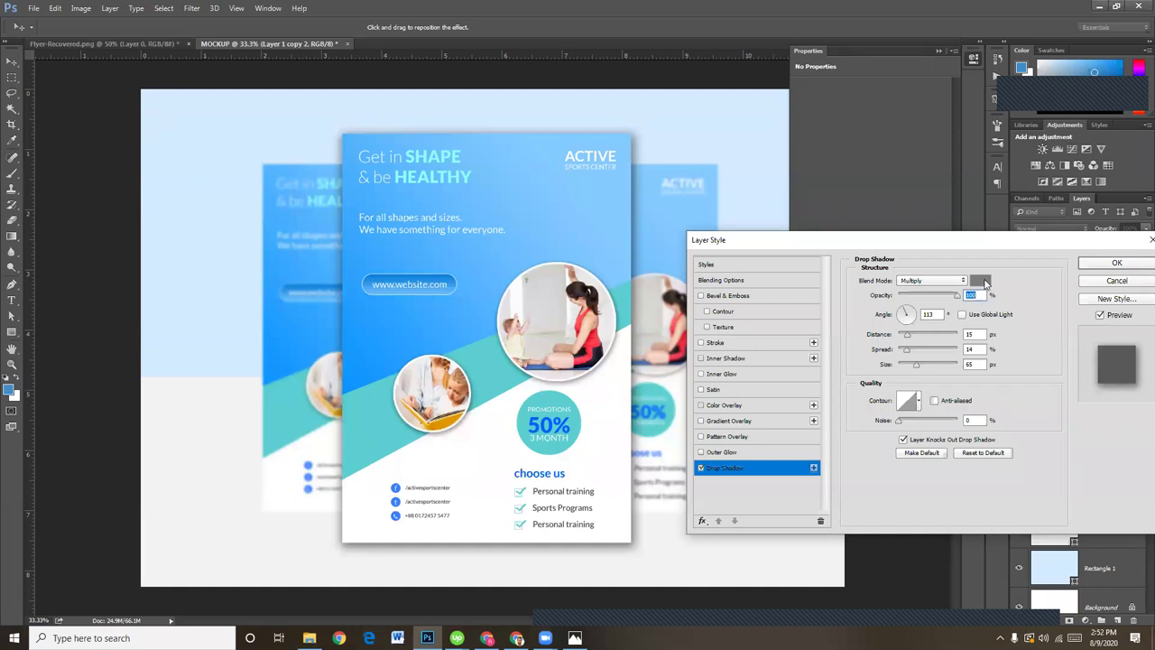
left_click(981, 281)
left_click(697, 301)
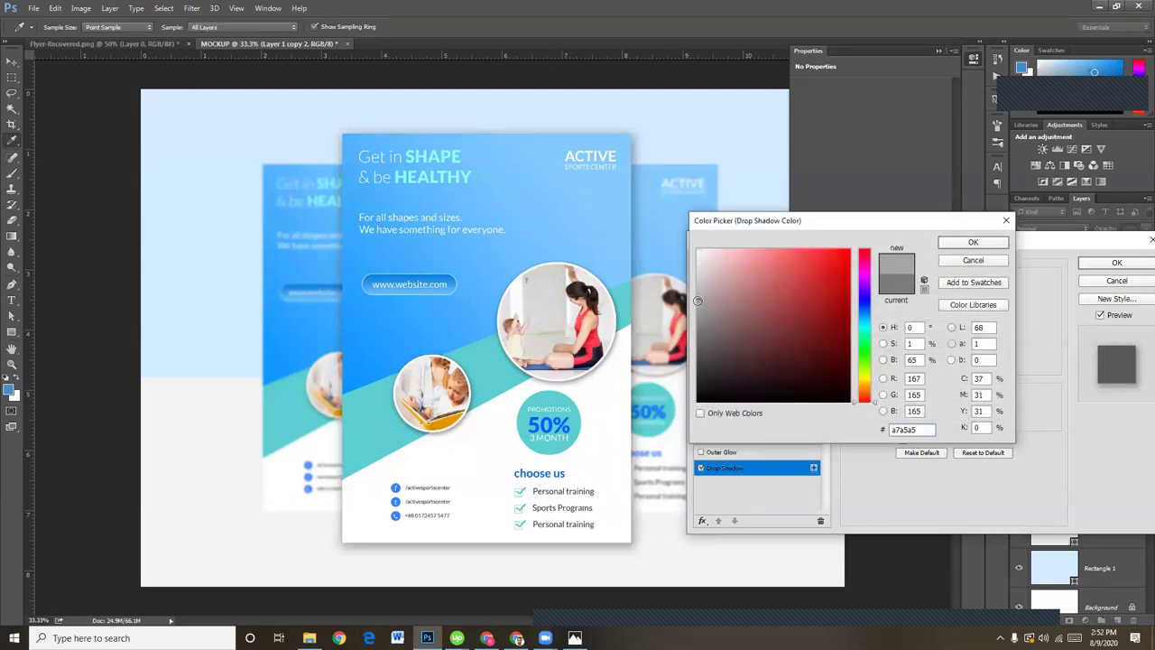
left_click_drag(700, 298, 699, 278)
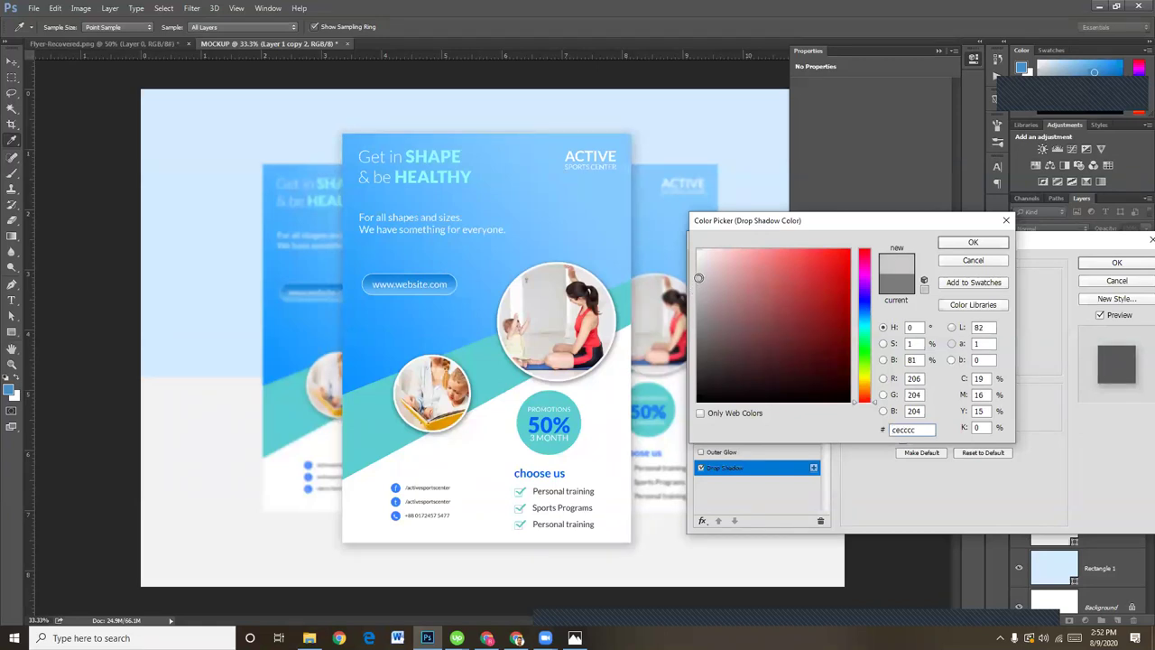
left_click(974, 243)
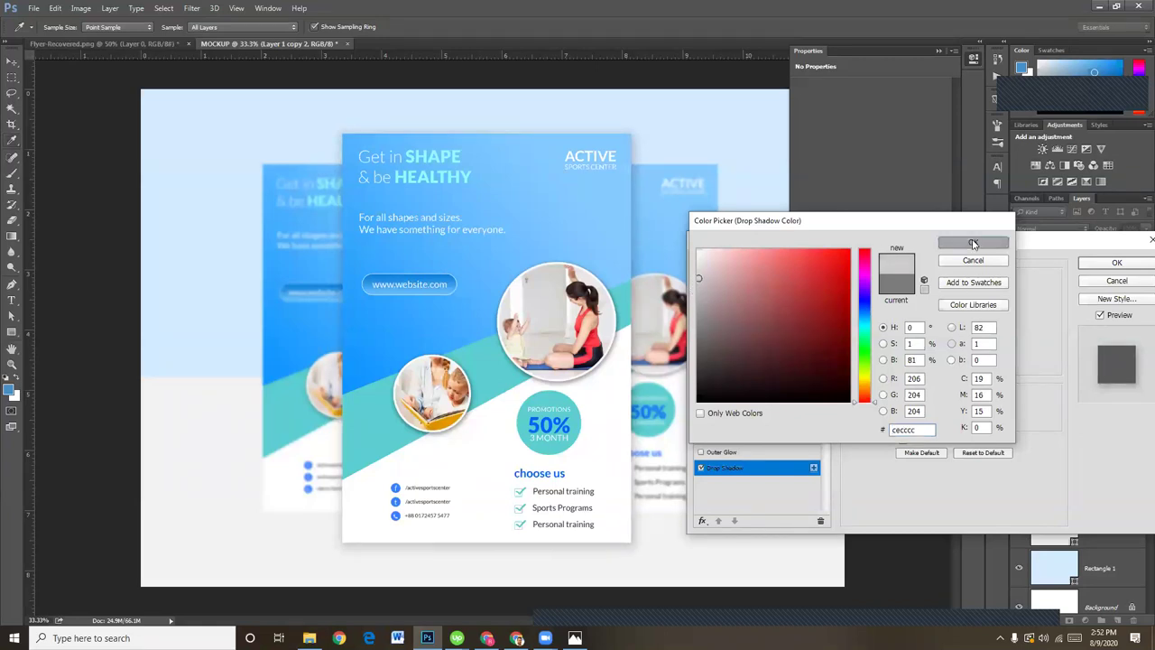
left_click(1142, 264)
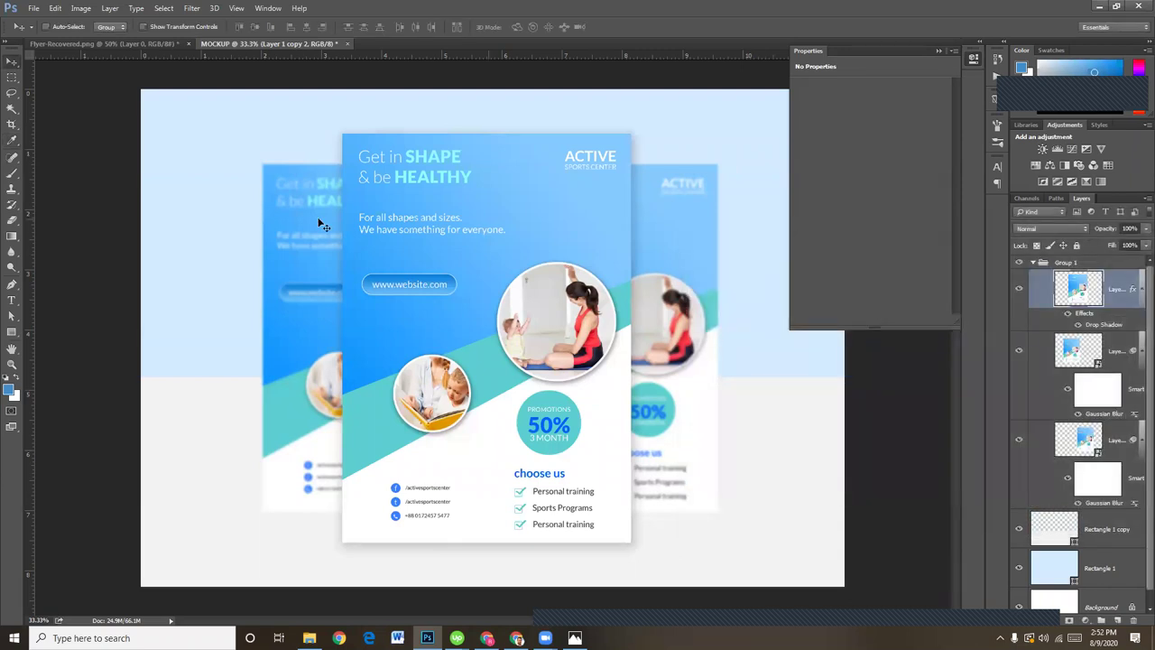
- Scale Group 1 of three flyers to about 94.7% and close the Properties panel
left_click(1034, 262)
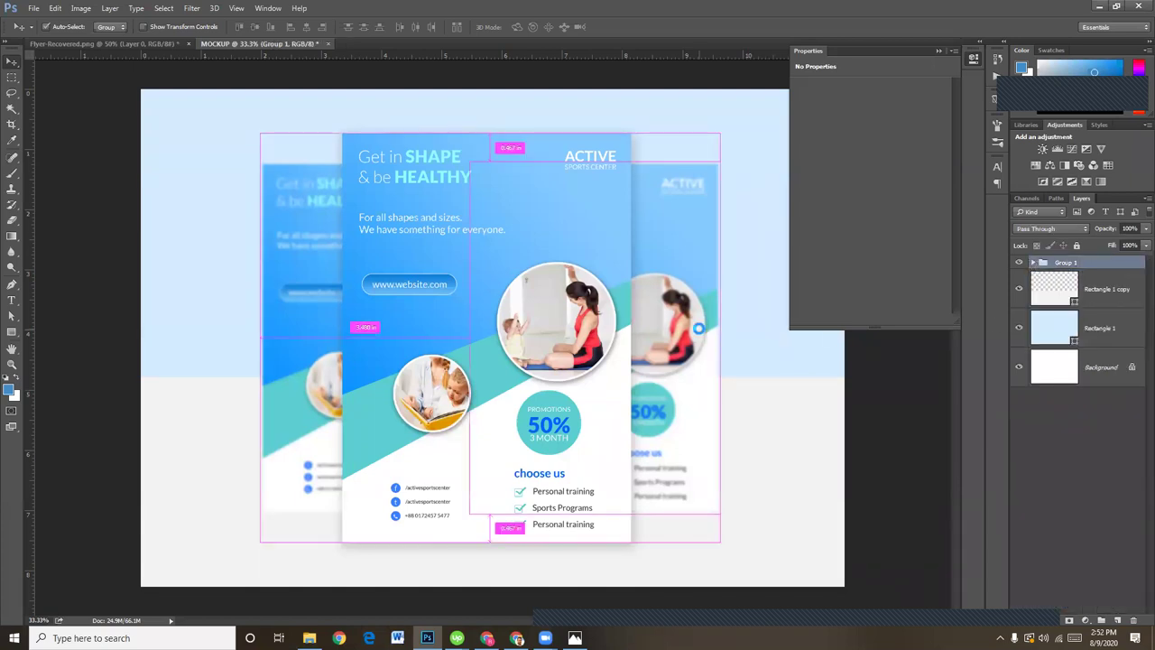
key("ctrl+t")
left_click(580, 241)
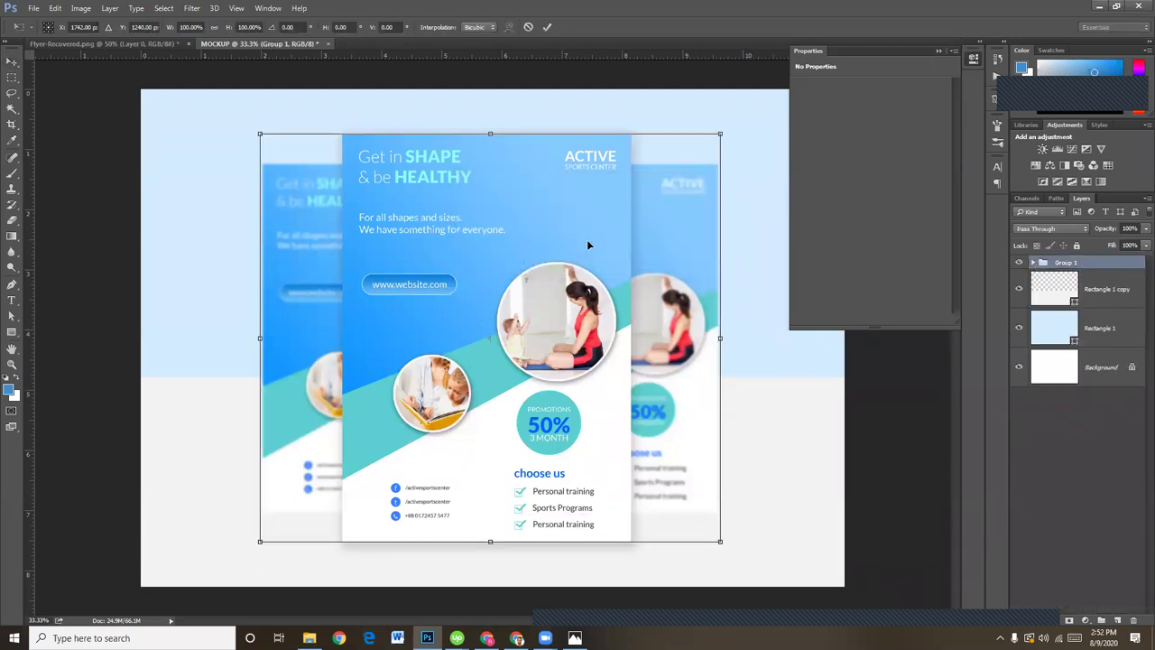
left_click_drag(721, 540, 704, 535)
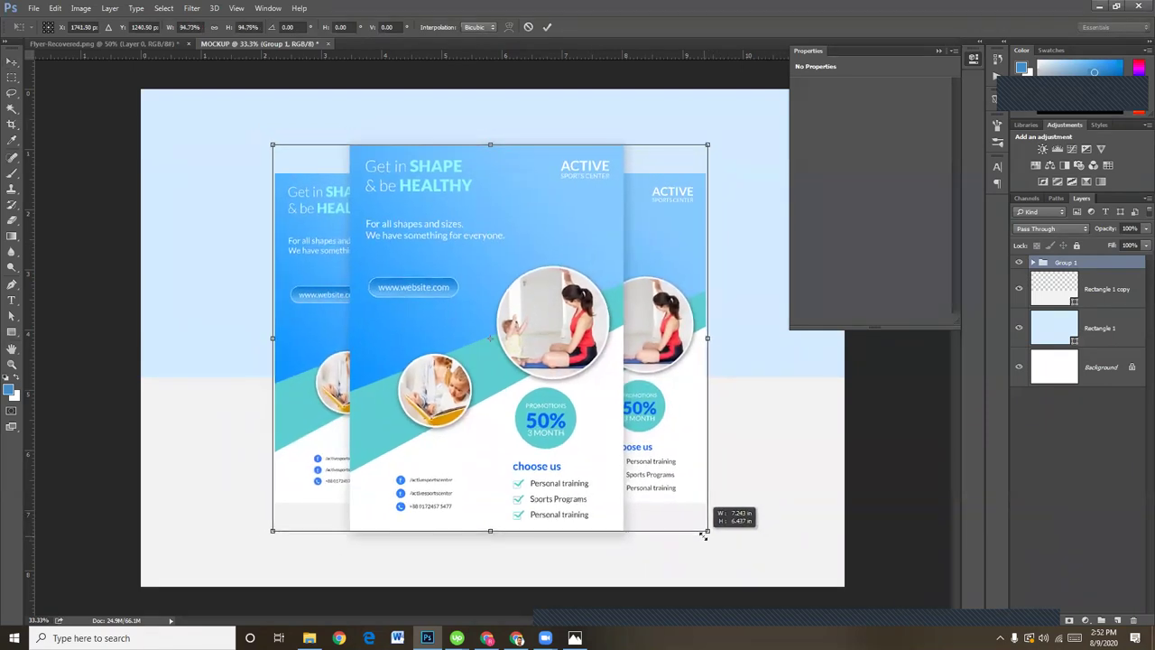
key("Return")
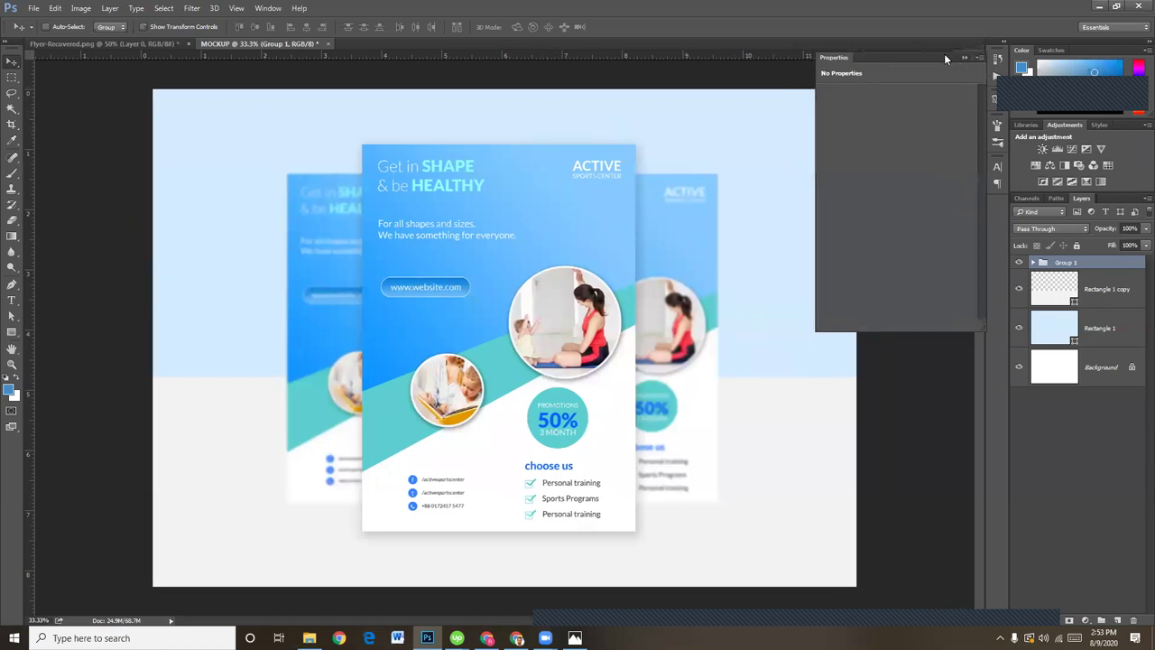
left_click(969, 54)
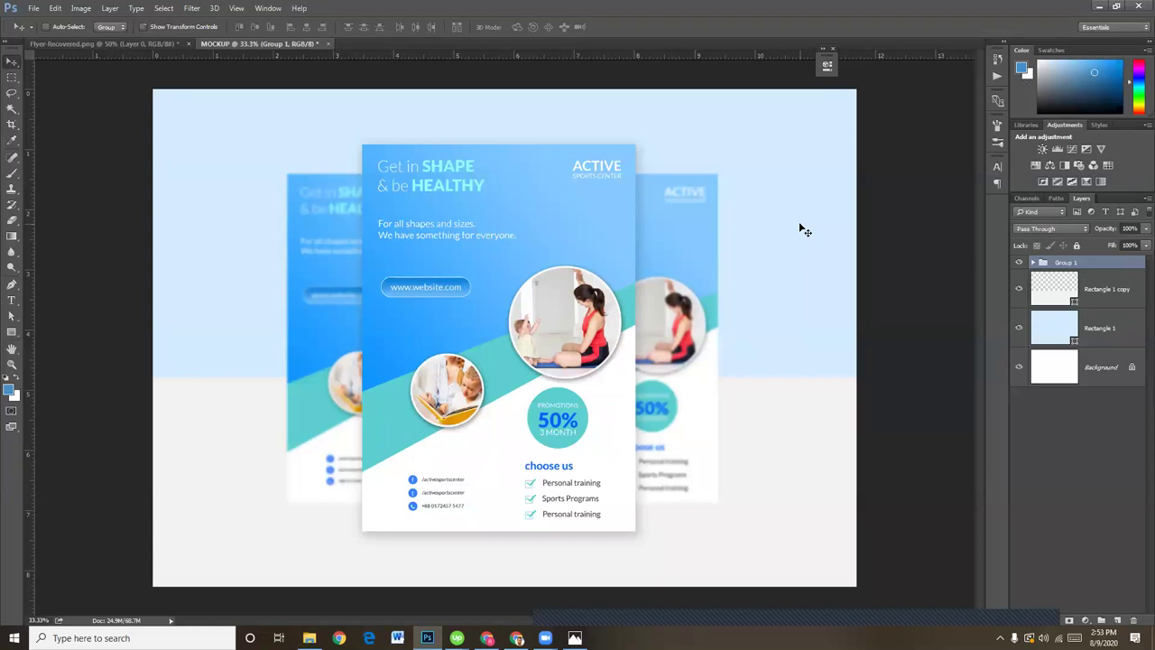
- Draw a solid-coloured diagonal Line shape corner to corner, then delete that Shape 1 layer
right_click(16, 338)
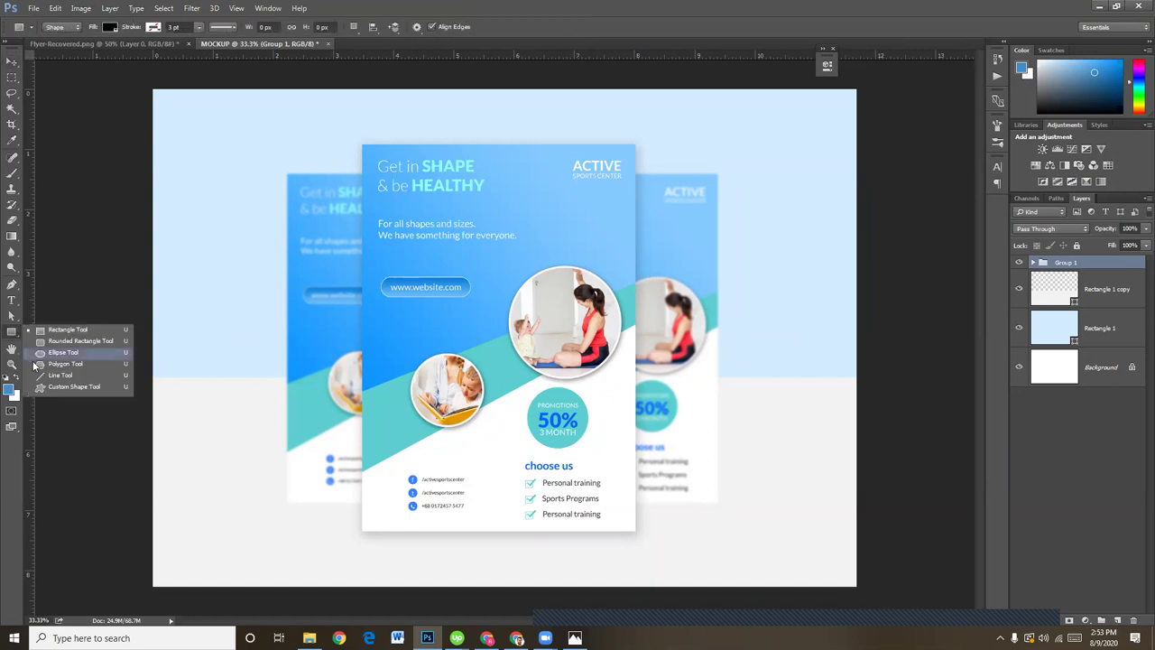
left_click(54, 380)
mouse_move(152, 89)
left_mouse_down()
mouse_move(747, 600)
mouse_move(858, 589)
left_mouse_up()
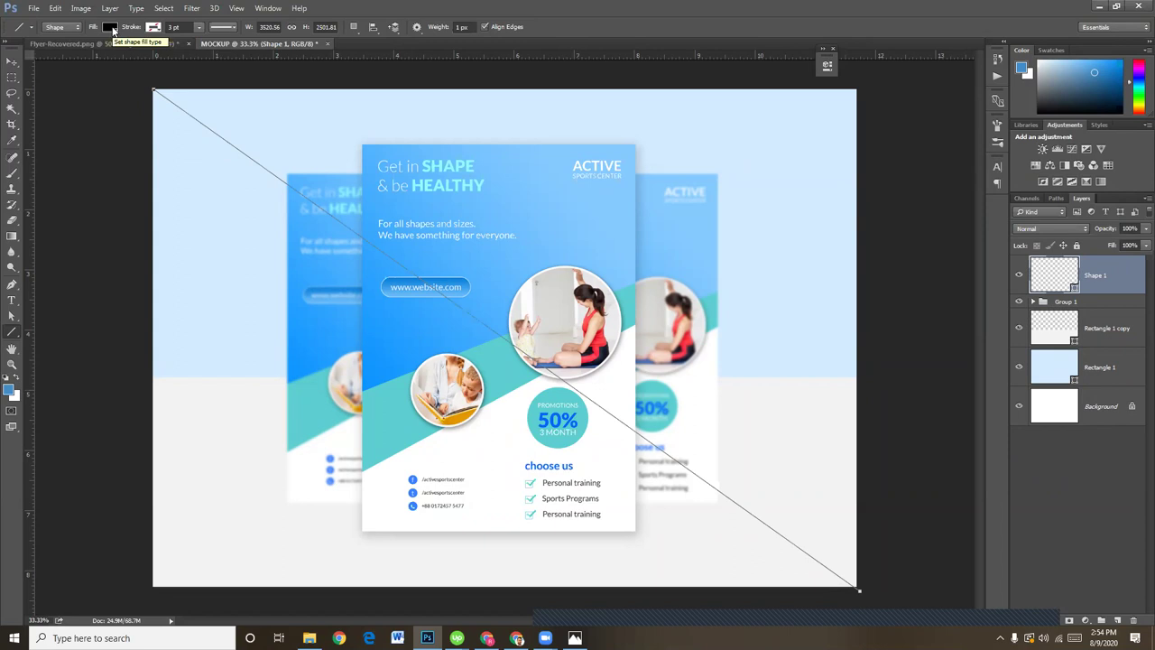
left_click(155, 29)
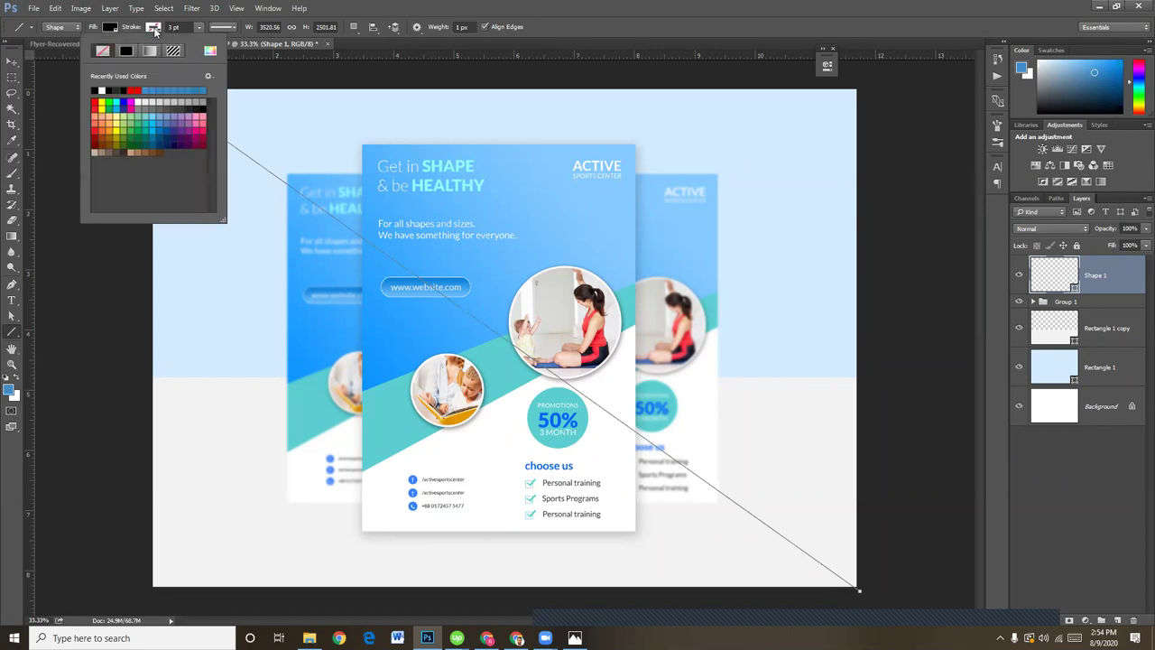
left_click(118, 90)
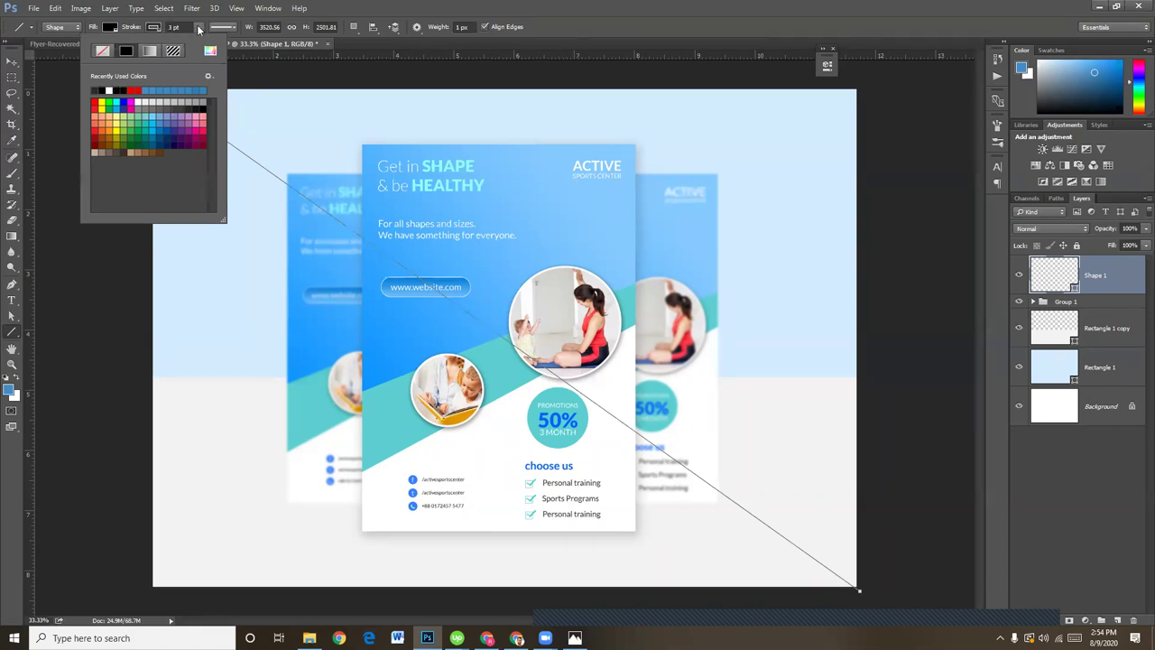
left_click(1110, 319)
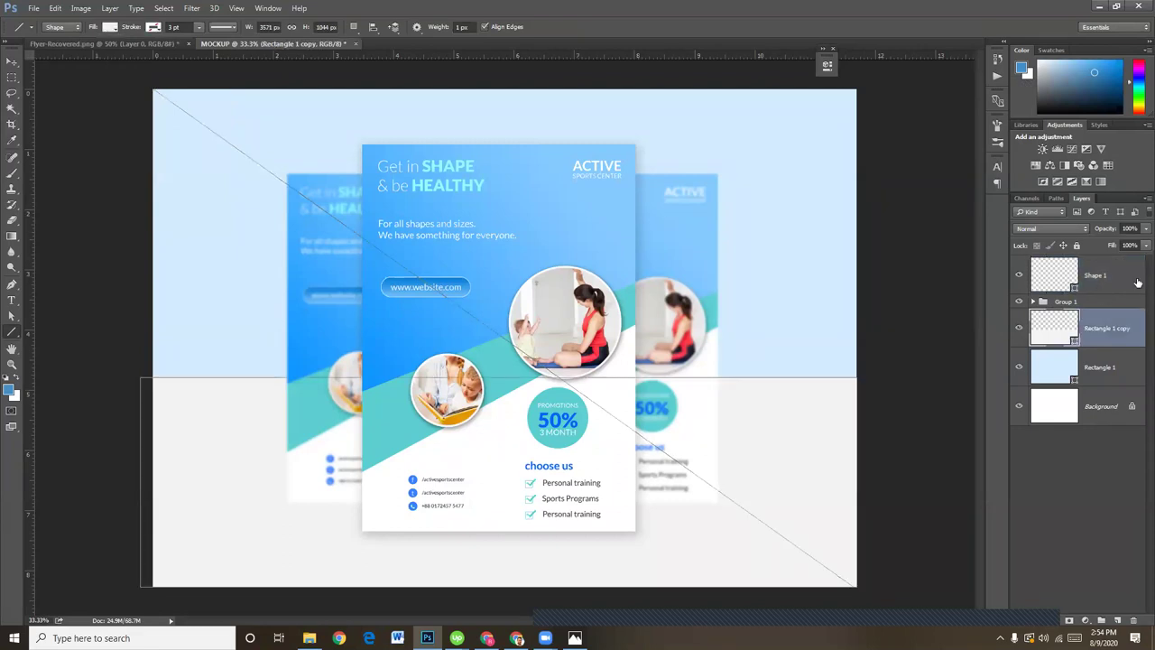
left_click(1107, 276)
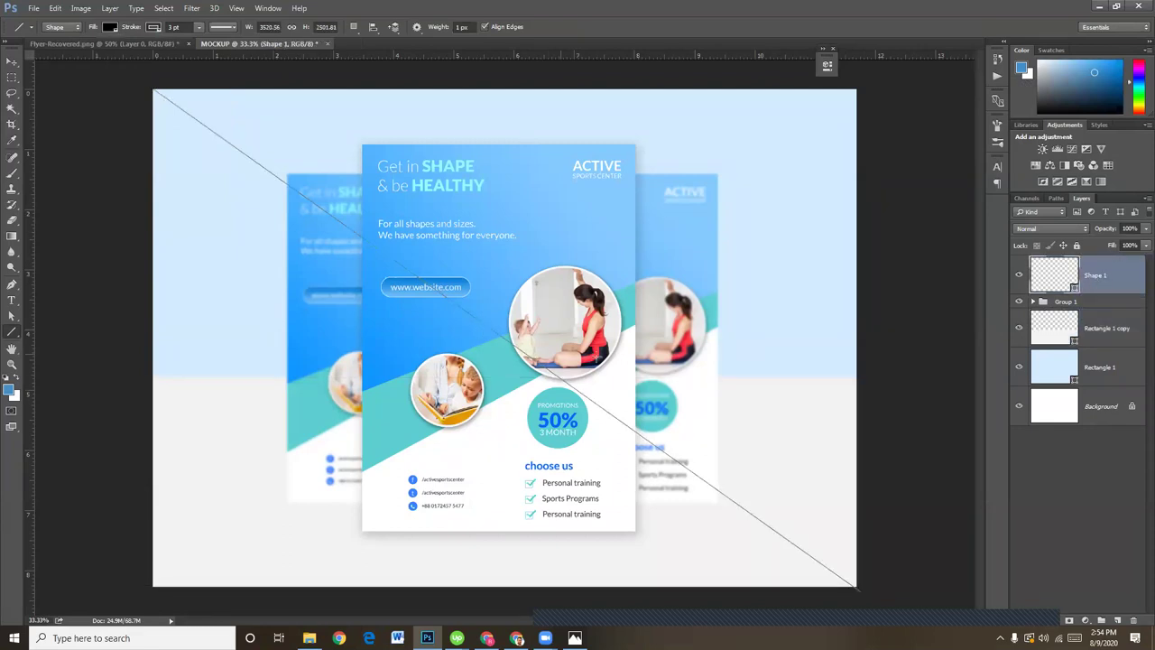
key("Delete")
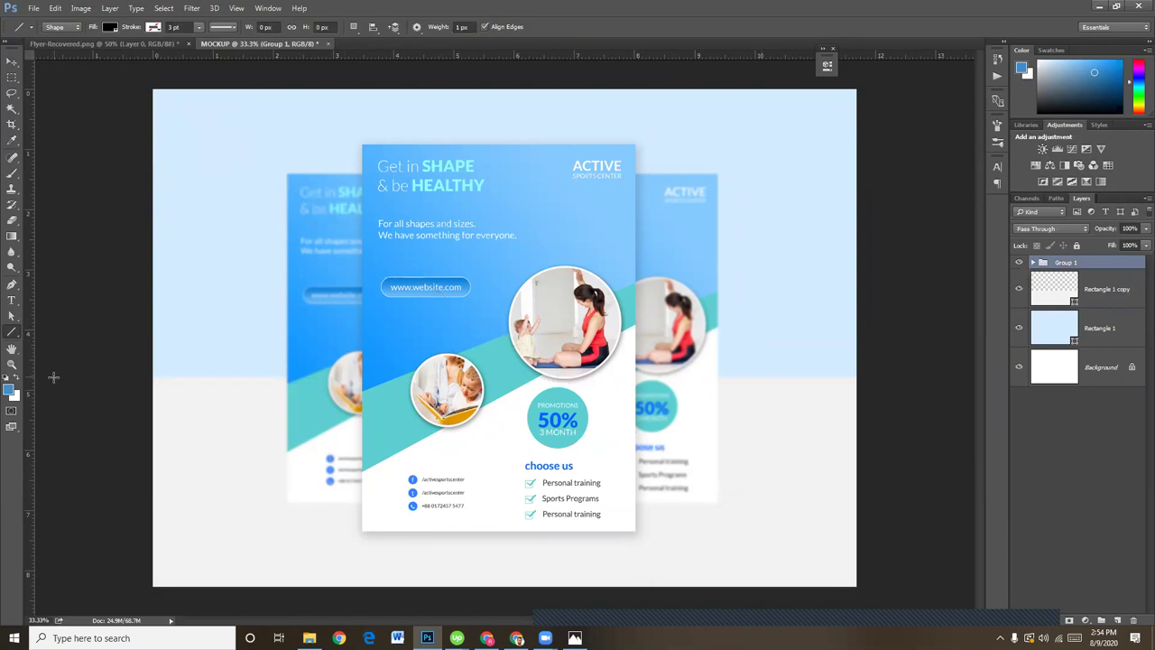
- Type a text block with the designer's name and CREATIVE DESIGNER on the backdrop
left_click(12, 299)
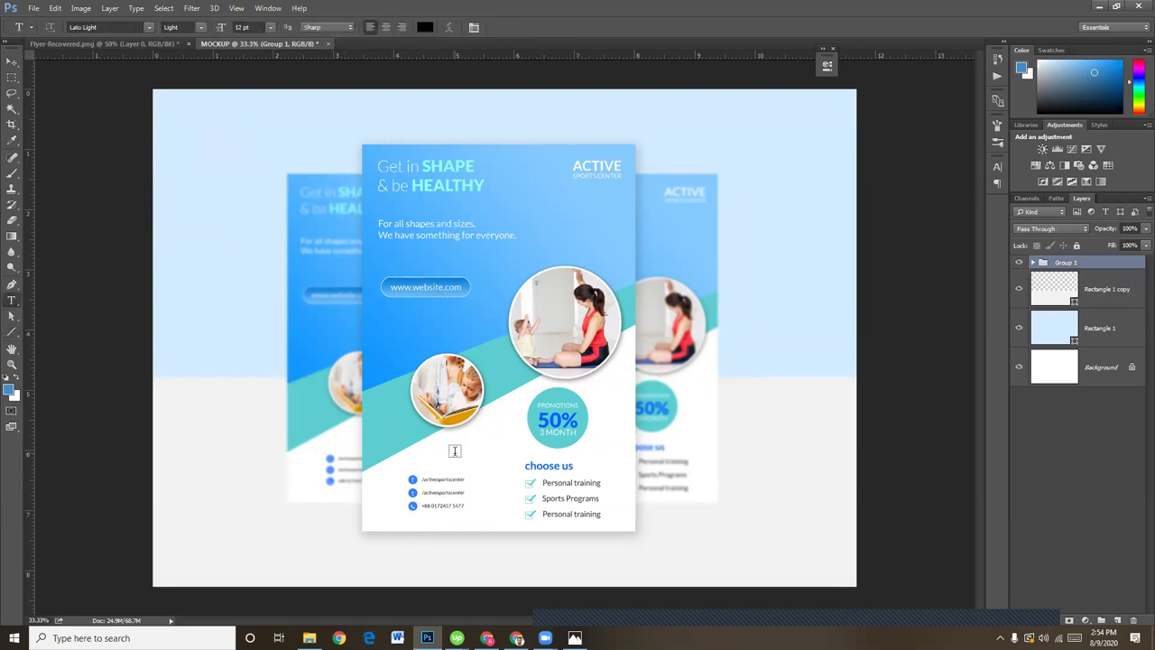
left_click(230, 323)
type("RASE")
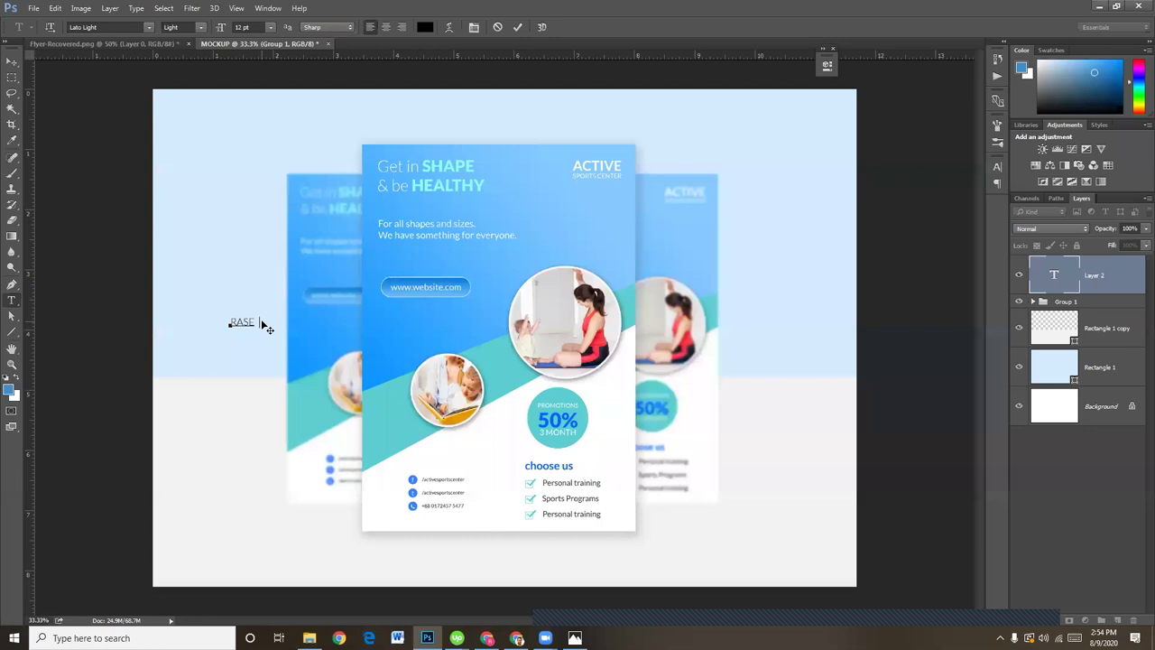
type("L KABIR ")
type("CREA")
type("TIVE DESIG")
type("NER")
- Make the name line 20 pt Bold
left_click(261, 323)
triple_click(264, 323)
left_click_drag(220, 28, 228, 30)
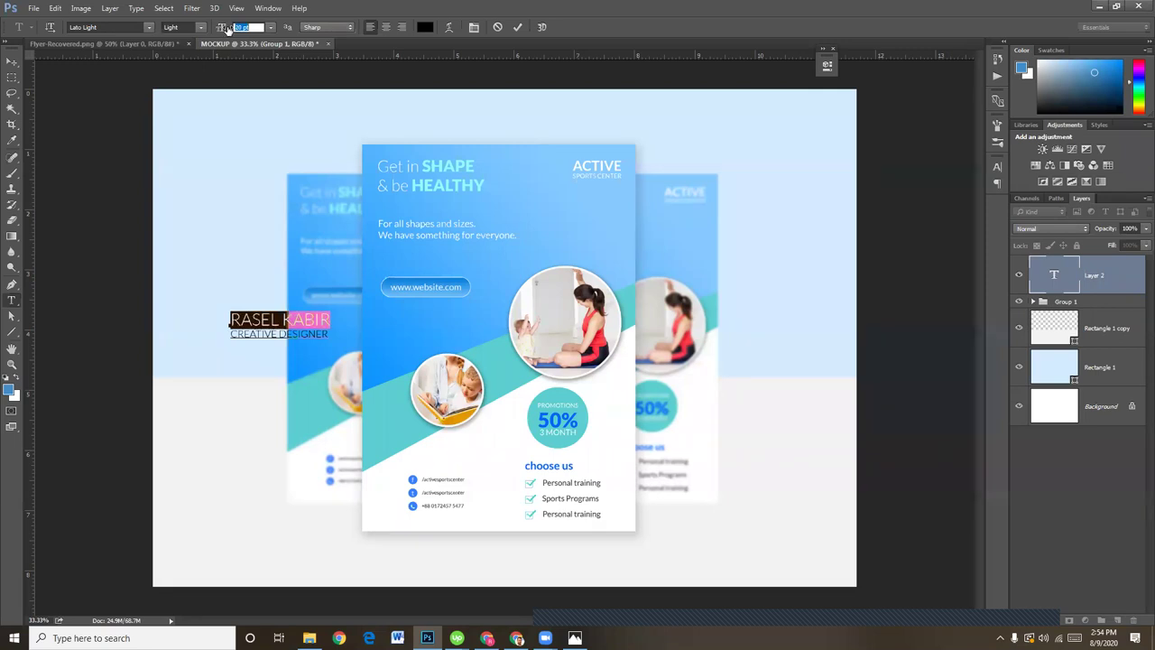
triple_click(298, 333)
left_click(201, 32)
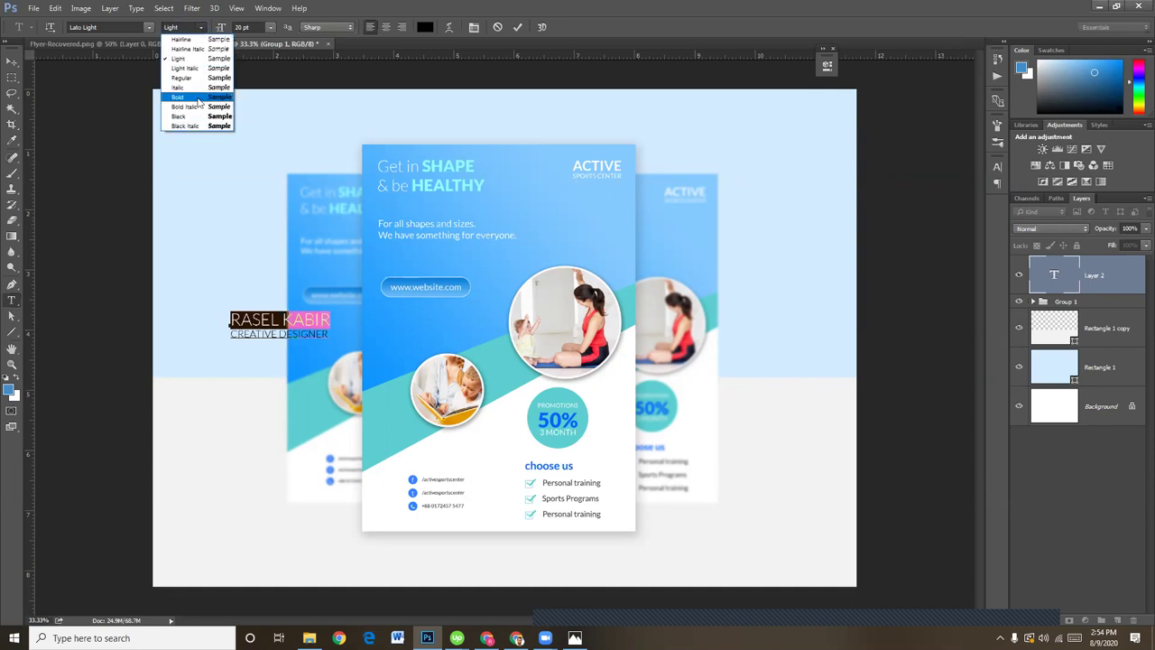
left_click(192, 97)
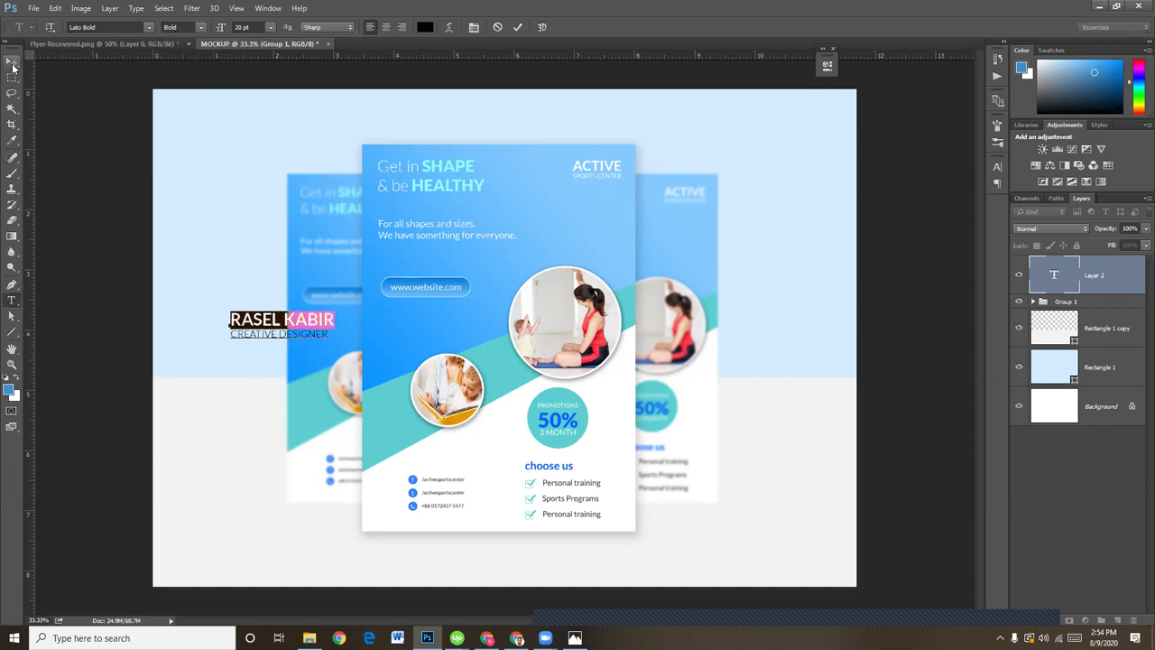
- Set CREATIVE DESIGNER tracking to 25, commit the text, and move it onto the front flyer
triple_click(301, 334)
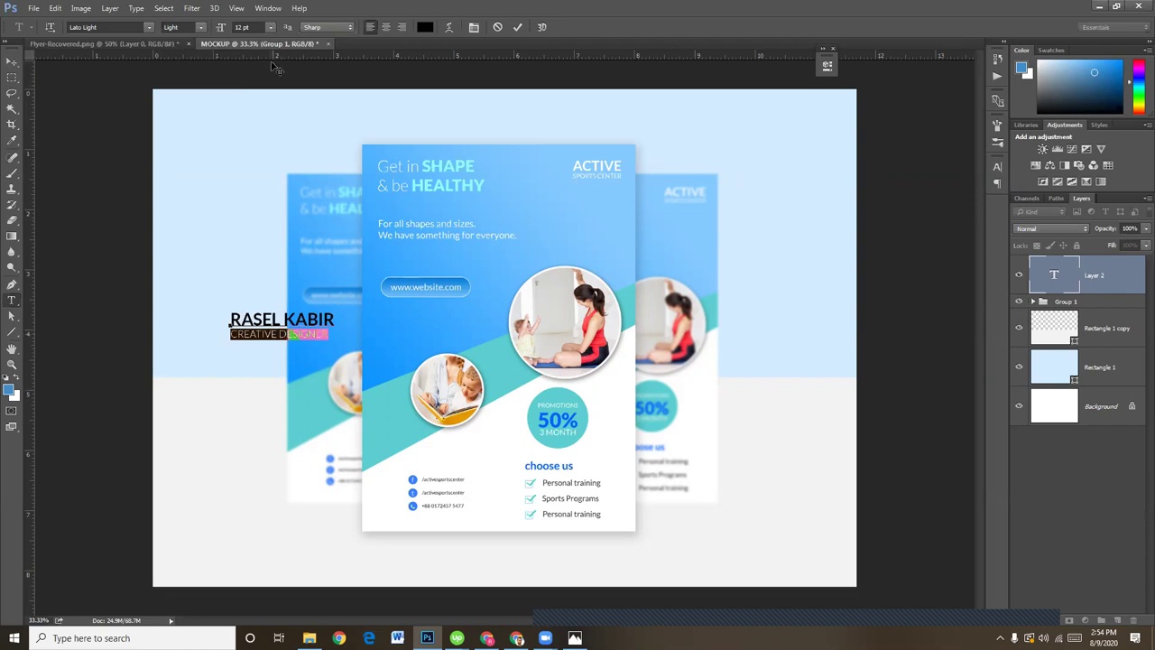
left_click(474, 27)
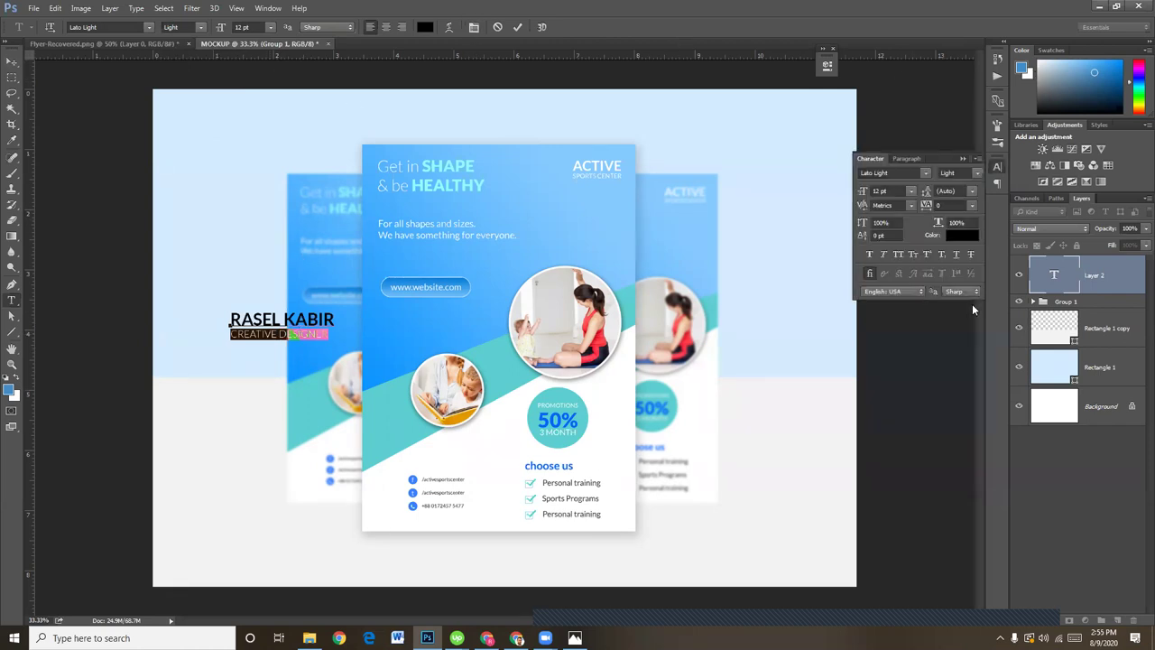
left_click_drag(928, 206, 932, 206)
left_click(973, 206)
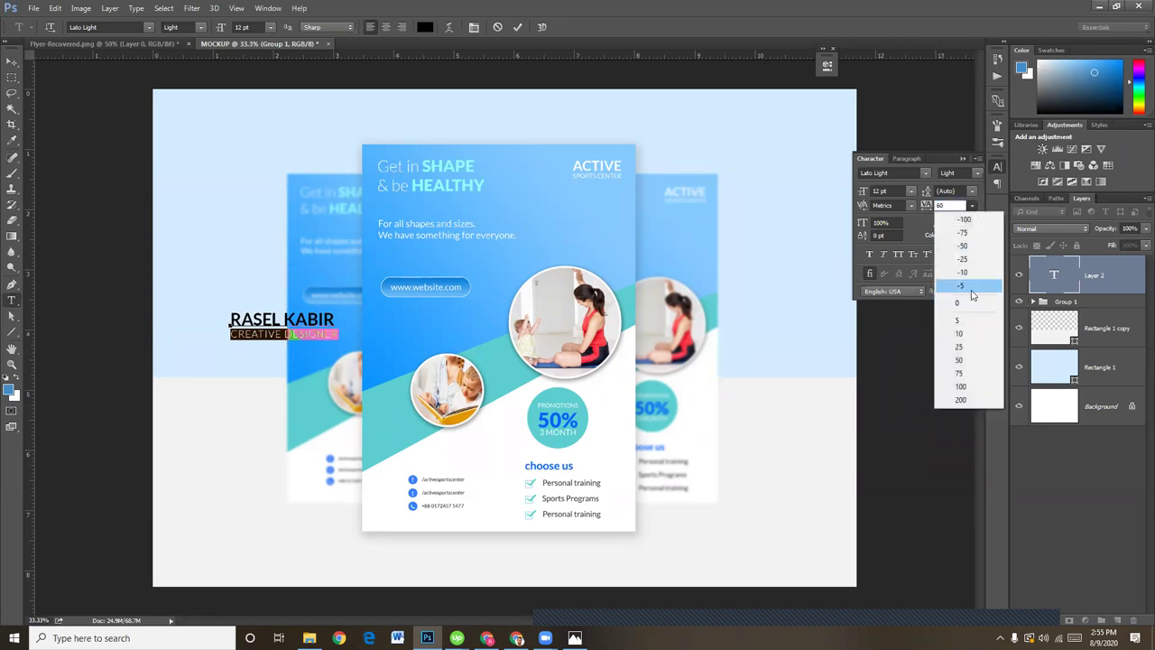
left_click(980, 345)
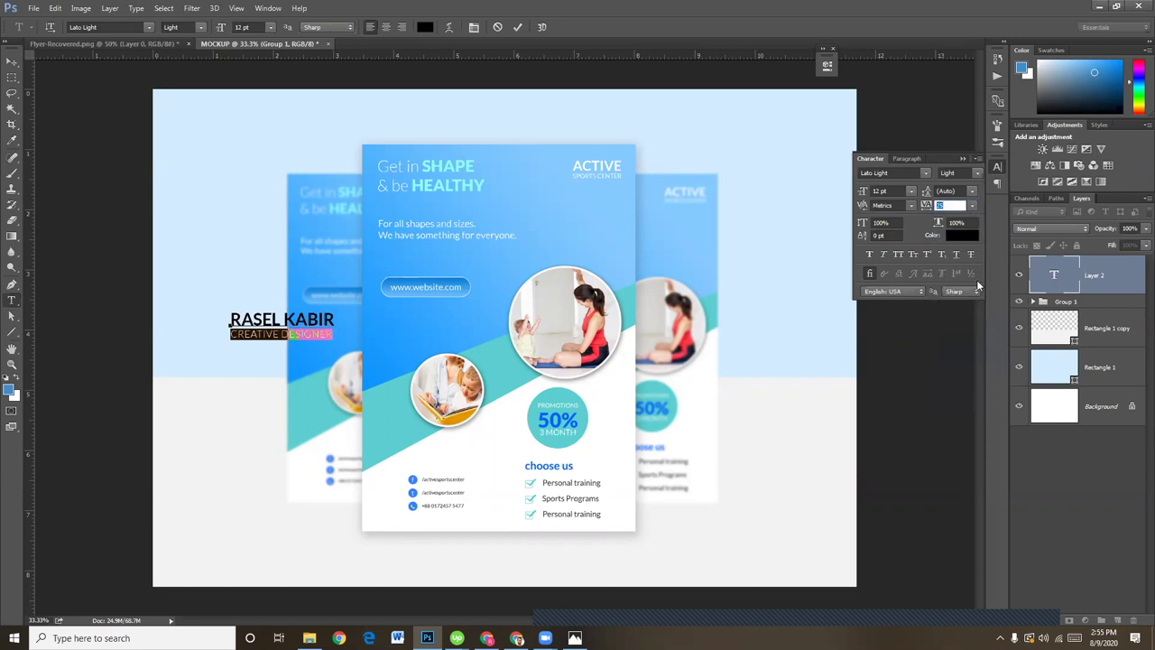
left_click(12, 60)
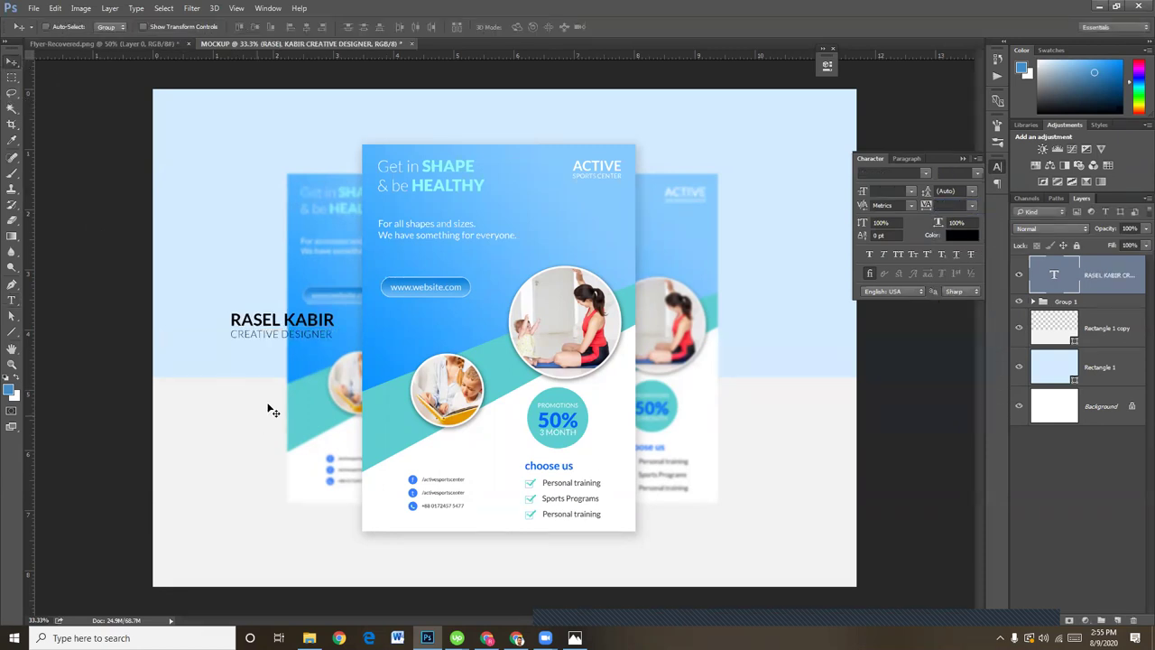
mouse_move(302, 326)
left_mouse_down()
mouse_move(553, 327)
mouse_move(473, 327)
mouse_move(518, 327)
left_mouse_up()
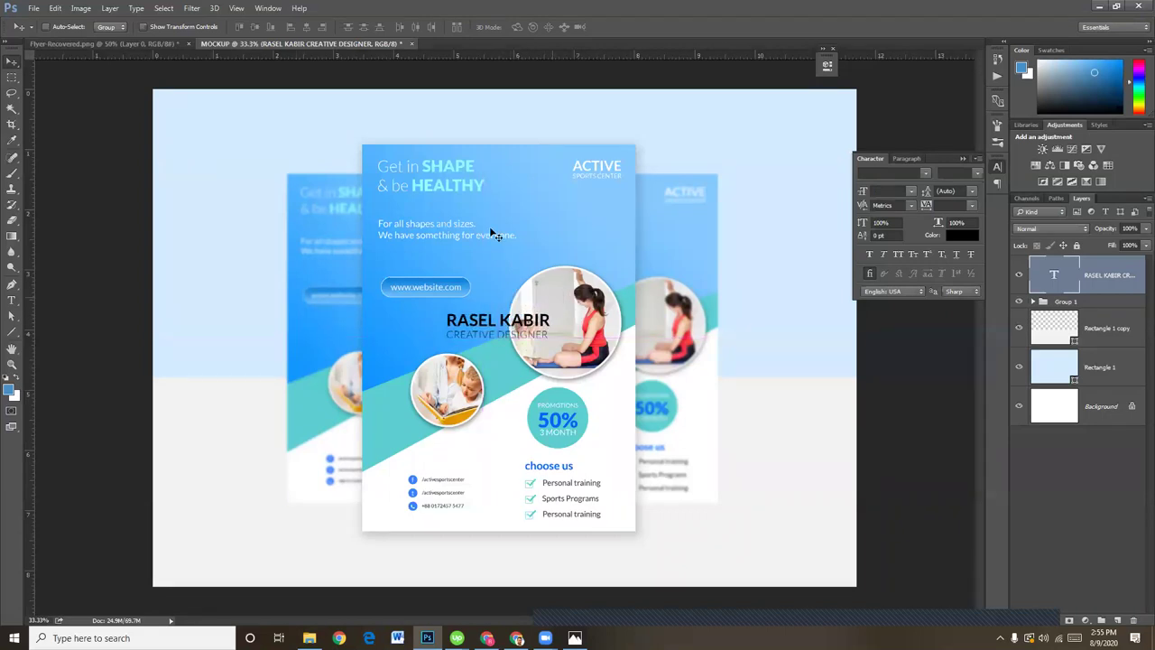
- Draw a thin black rectangle bar from the canvas left edge to just left of the name
left_click(14, 333)
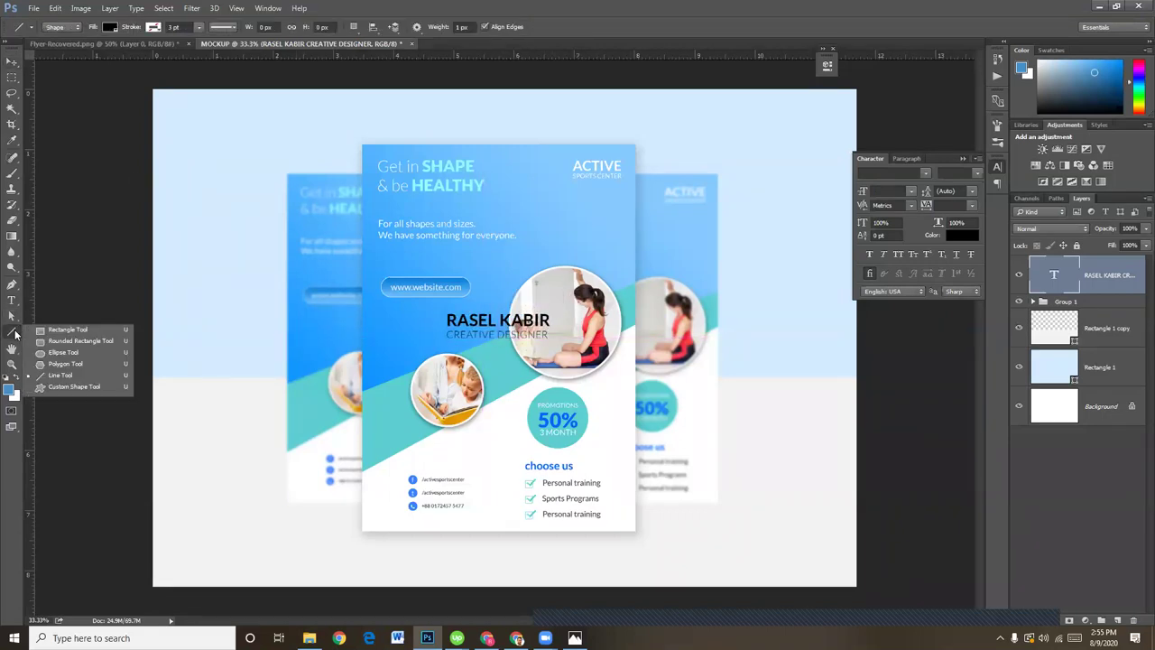
left_click(68, 329)
left_click_drag(149, 304, 422, 311)
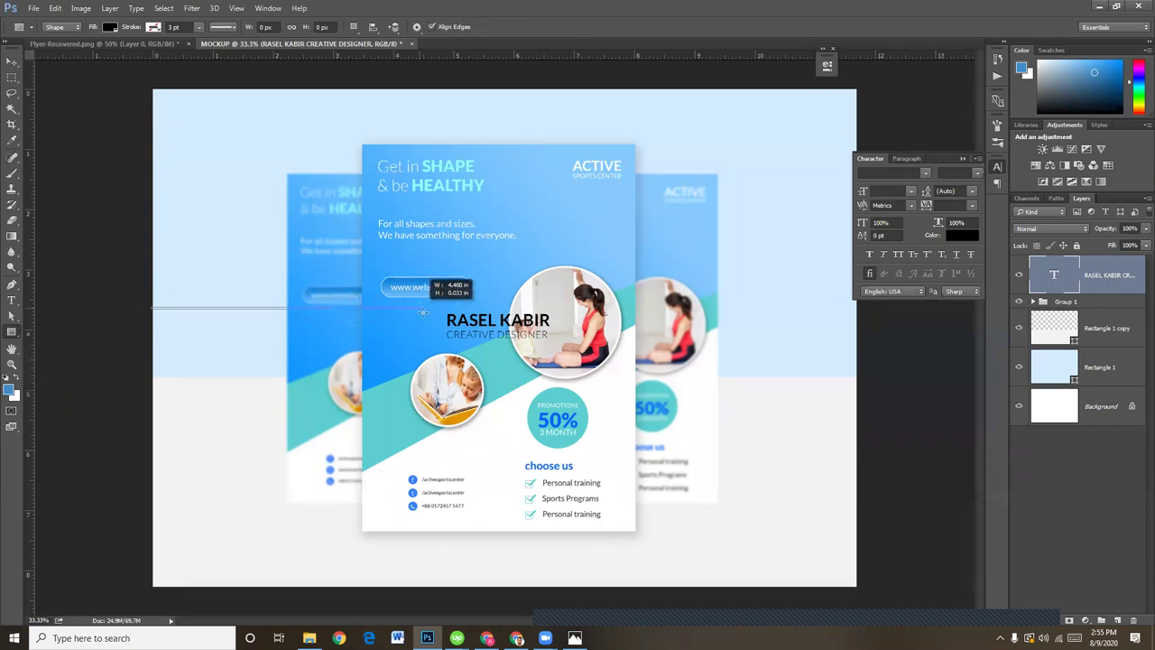
left_click_drag(423, 311, 424, 312)
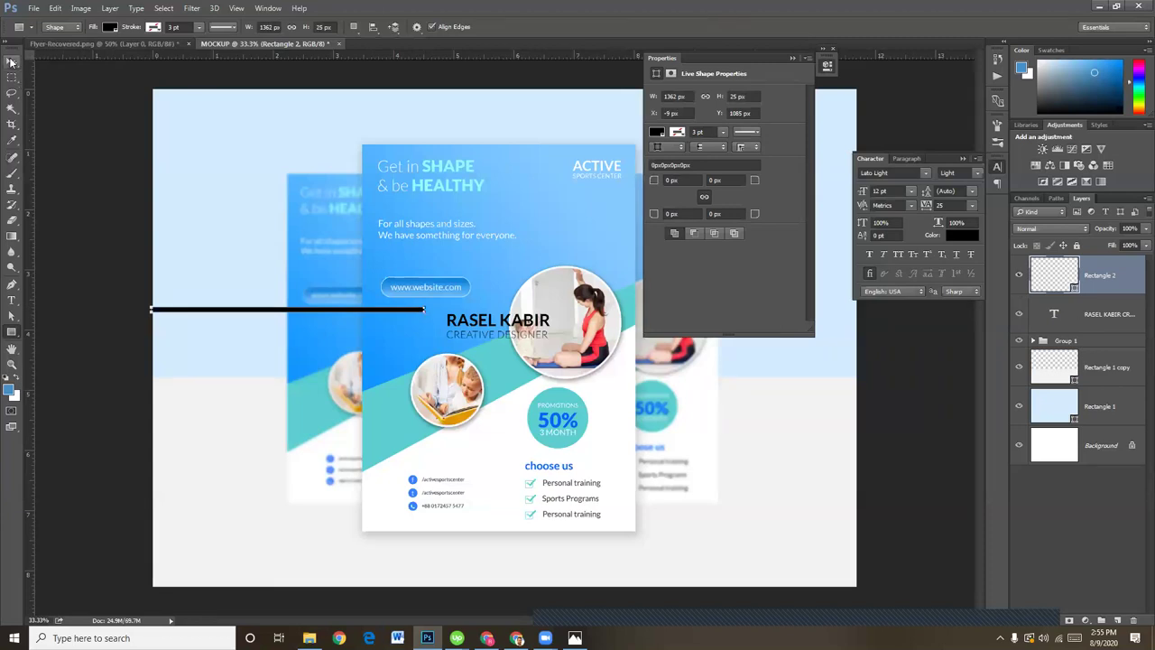
- Duplicate the bar and slide the copy to the right of the name, reaching the canvas edge
left_click(11, 62)
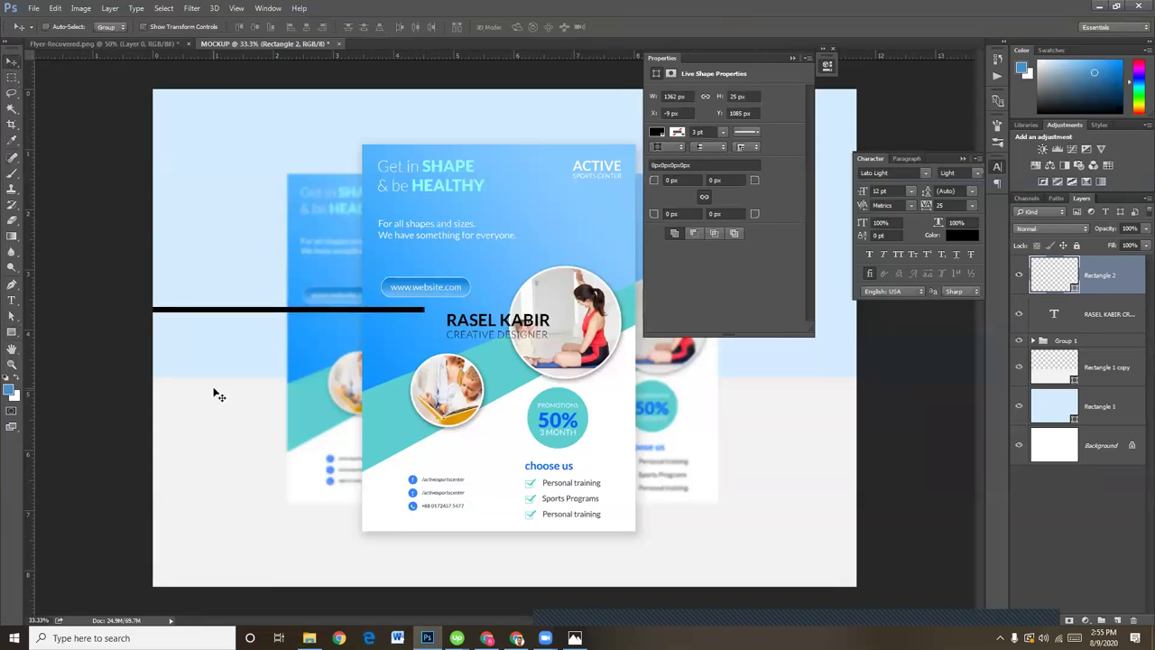
mouse_move(287, 313)
left_mouse_down()
mouse_move(767, 333)
mouse_move(743, 311)
mouse_move(817, 239)
left_mouse_up()
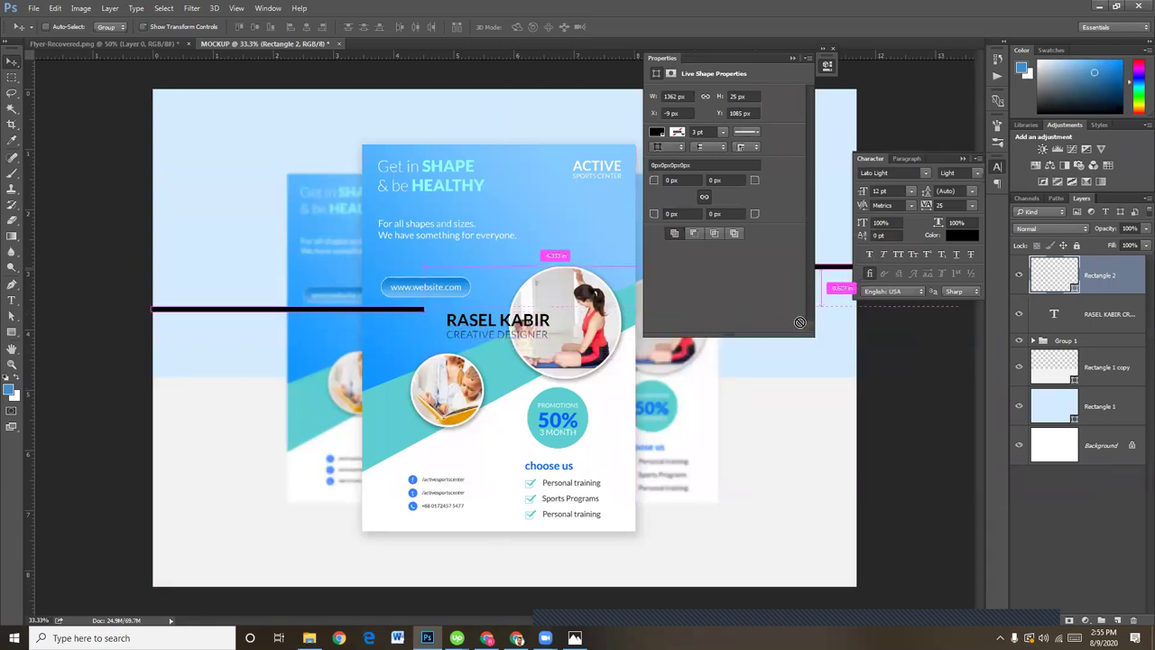
left_click_drag(703, 57, 1065, 124)
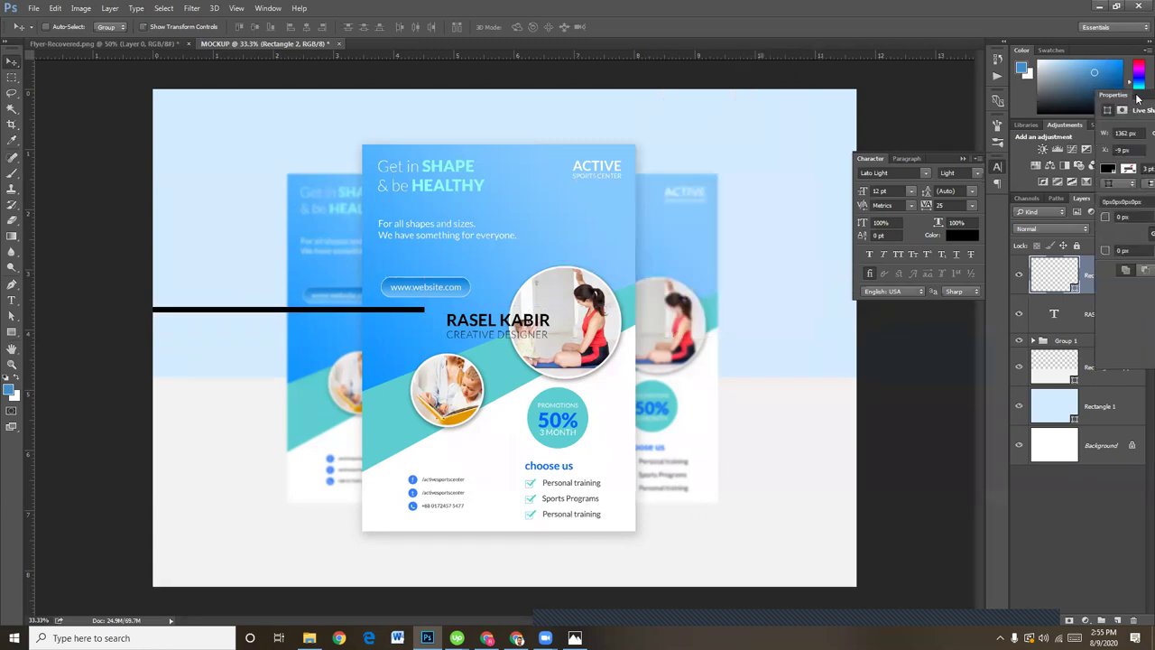
left_click_drag(298, 310, 732, 328)
- Raise the credit text level with the bars and nudge it slightly right
right_click(501, 327)
left_click(510, 333)
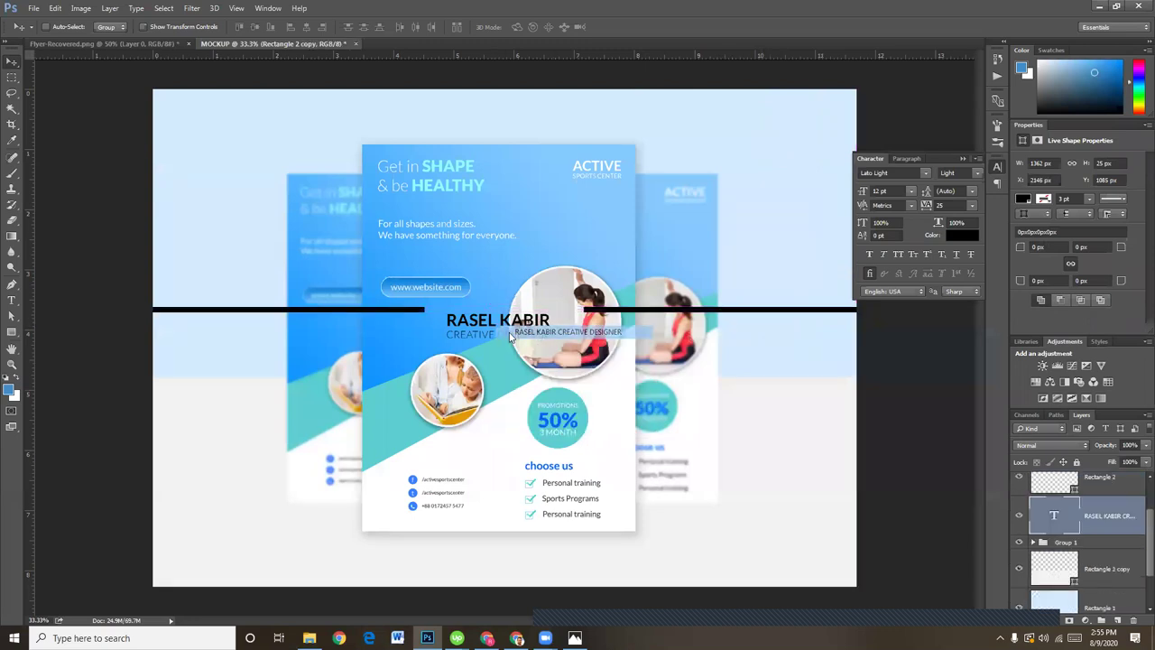
left_click_drag(487, 323, 487, 310)
key("Right")
key("Right")
key("Right")
key("Right")
key("Right")
key("Right")
key("Right")
key("Right")
key("Right")
key("Right")
key("Right")
key("Right")
key("Right")
key("Right")
key("Right")
key("Right")
key("Right")
key("Right")
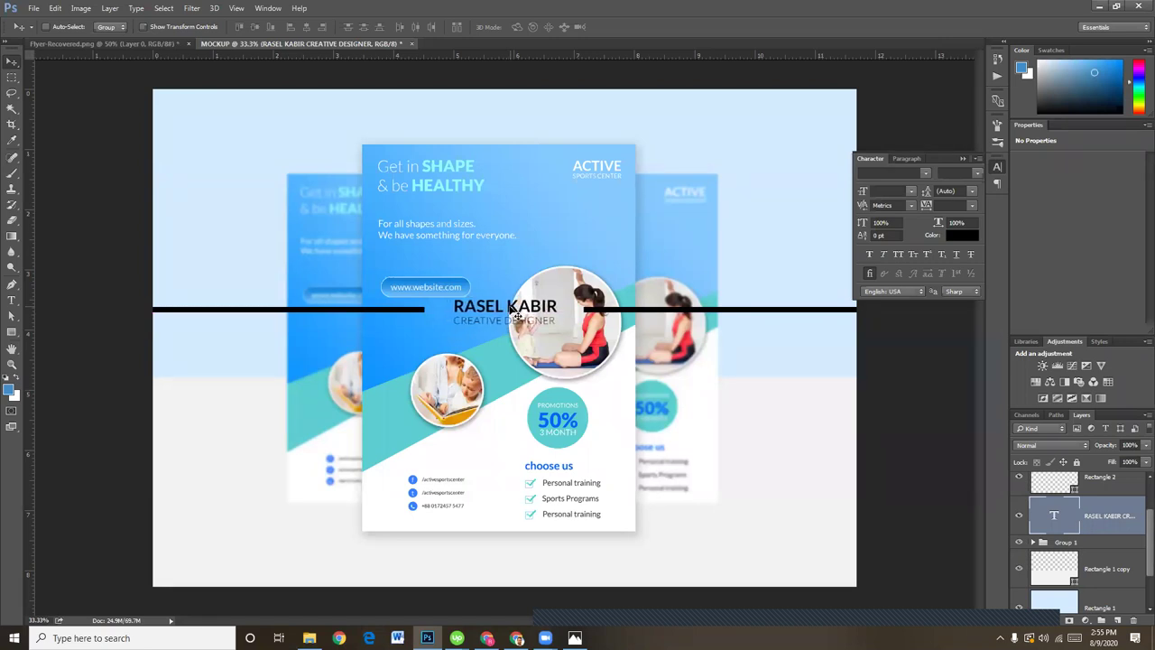
key("Right")
key("Right")
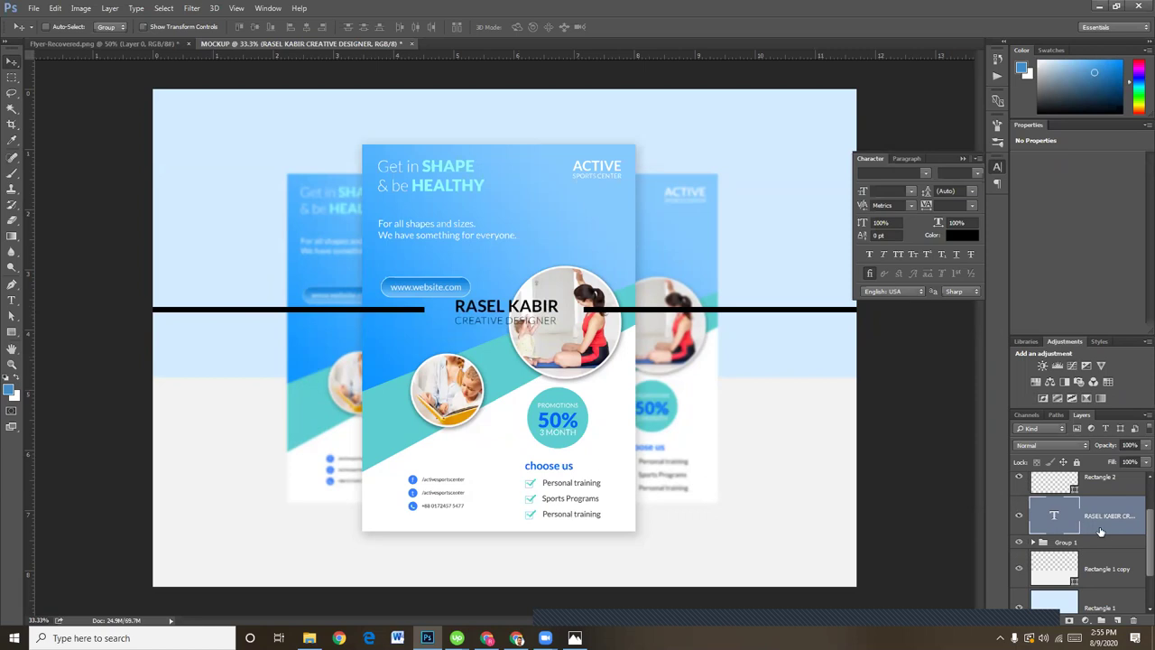
- Group the credit text with both black bars into Group 2
scroll(1107, 516, "up", 2)
left_click(1107, 531, "shift")
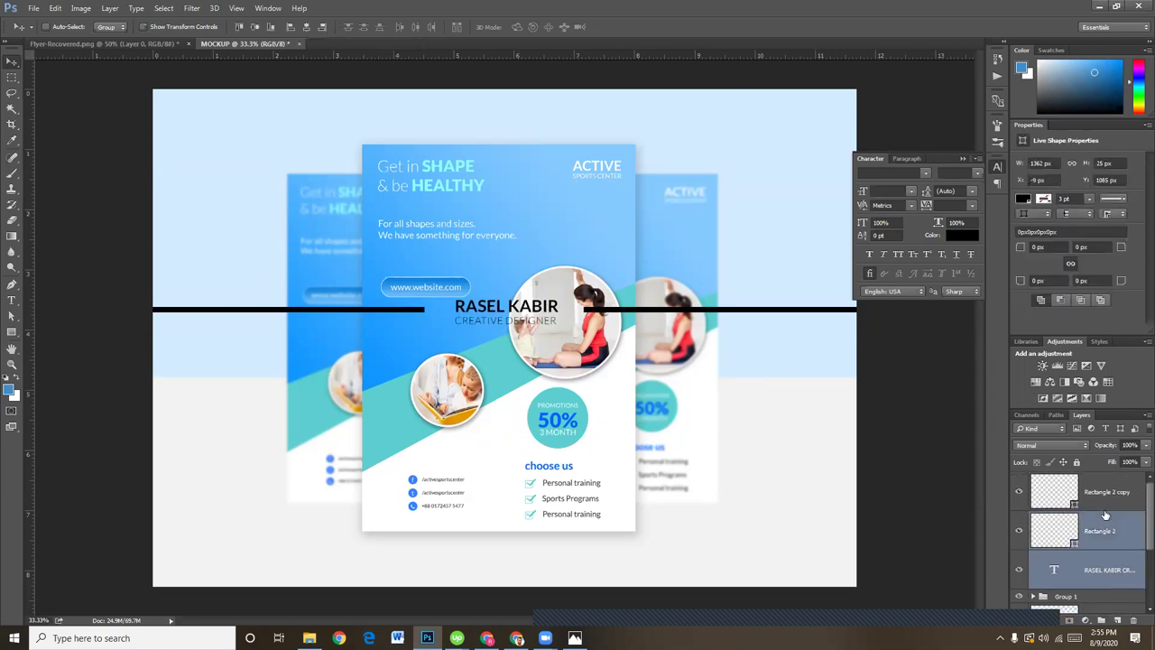
left_click(1108, 491, "shift")
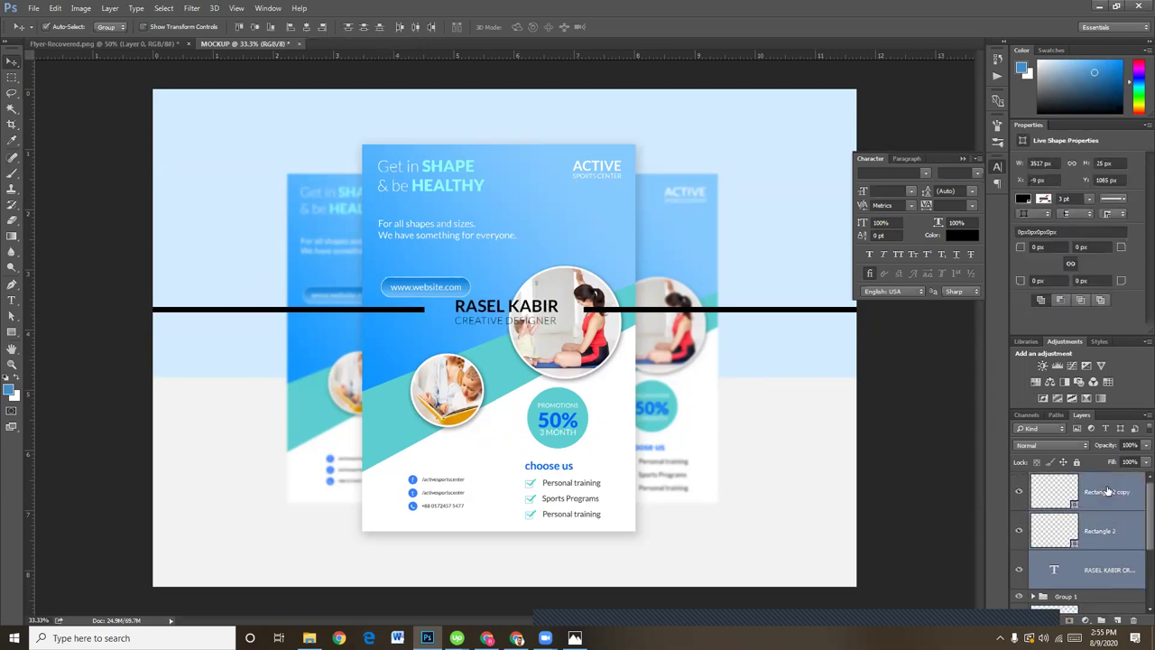
key("ctrl+g")
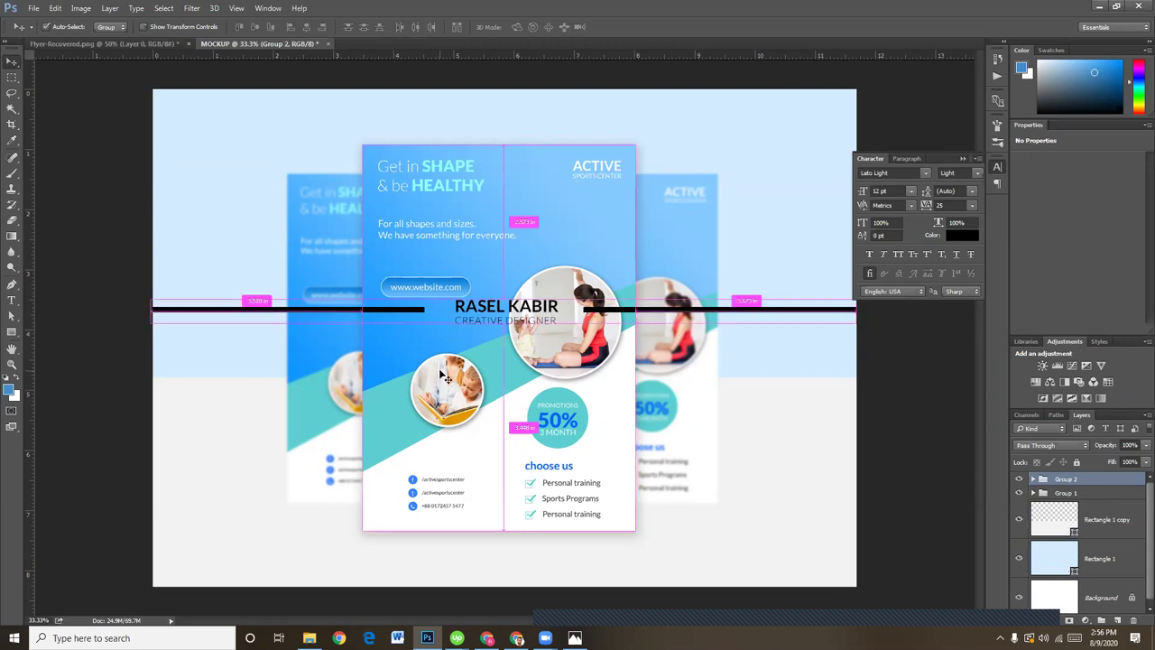
- Centre Group 2 horizontally and vertically on the canvas and set its opacity to 29%
key("ctrl+a")
left_click(305, 27)
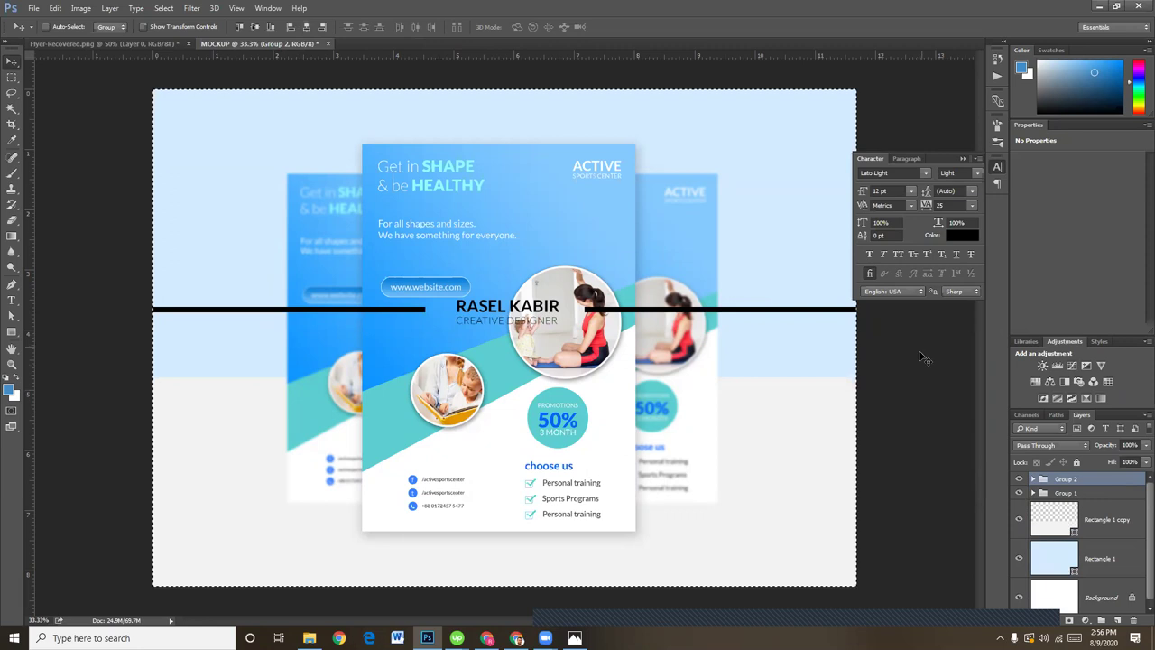
left_click(256, 28)
key("ctrl+d")
left_click_drag(1105, 449, 1094, 448)
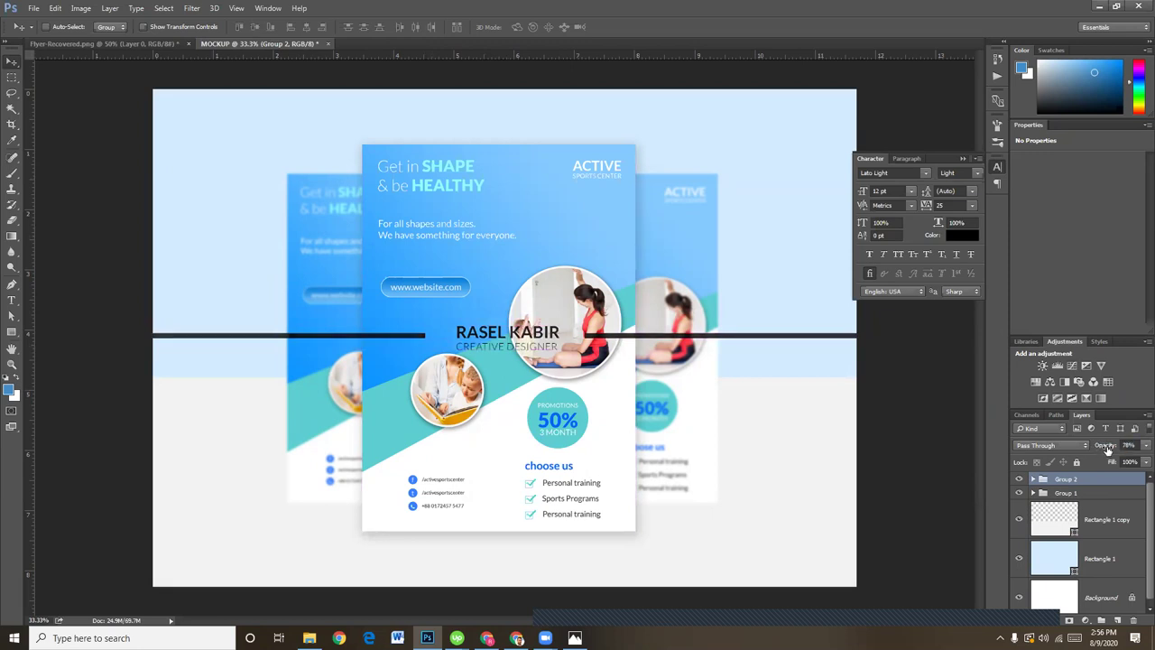
left_click_drag(1106, 449, 1076, 459)
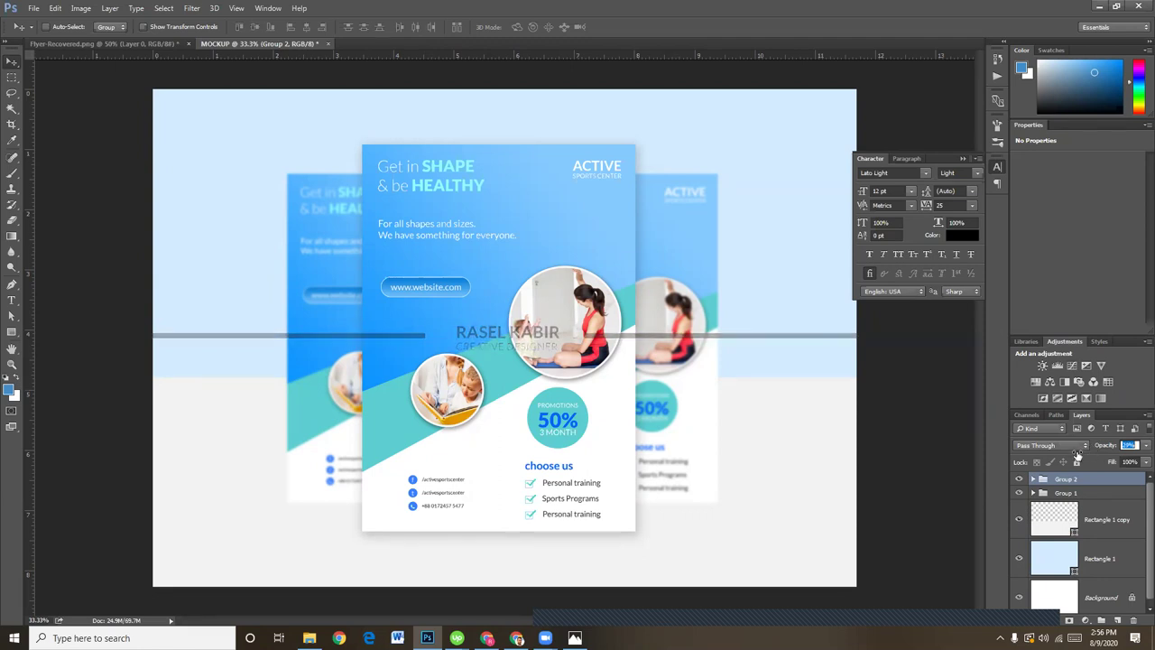